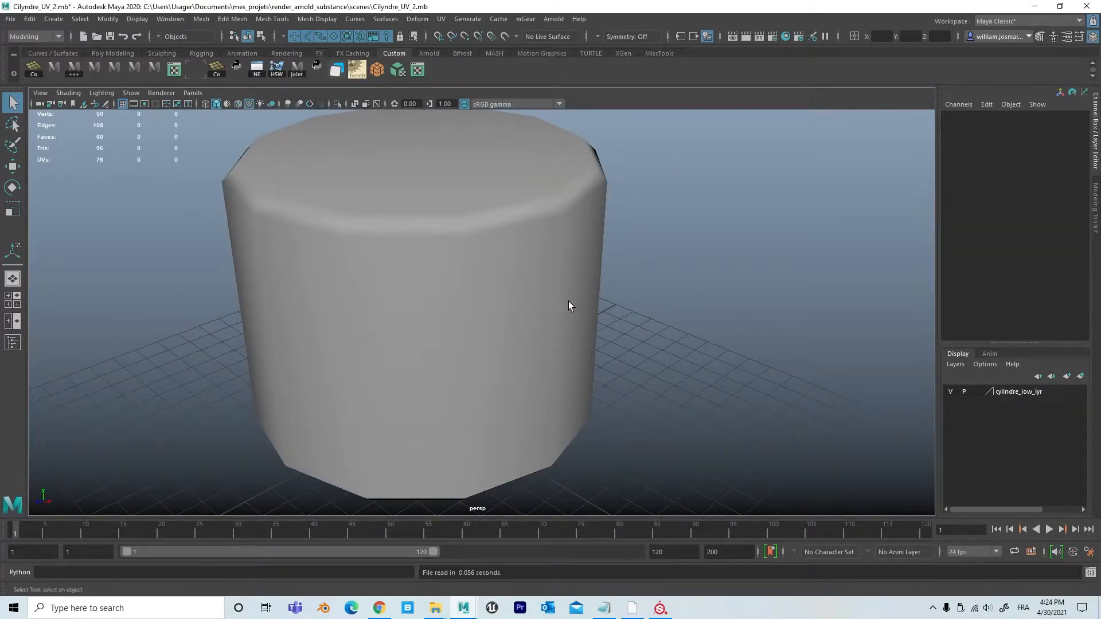
{"action": "right_click_drag", "start_coordinate": [748, 311], "coordinate": [583, 320], "text": "alt"}
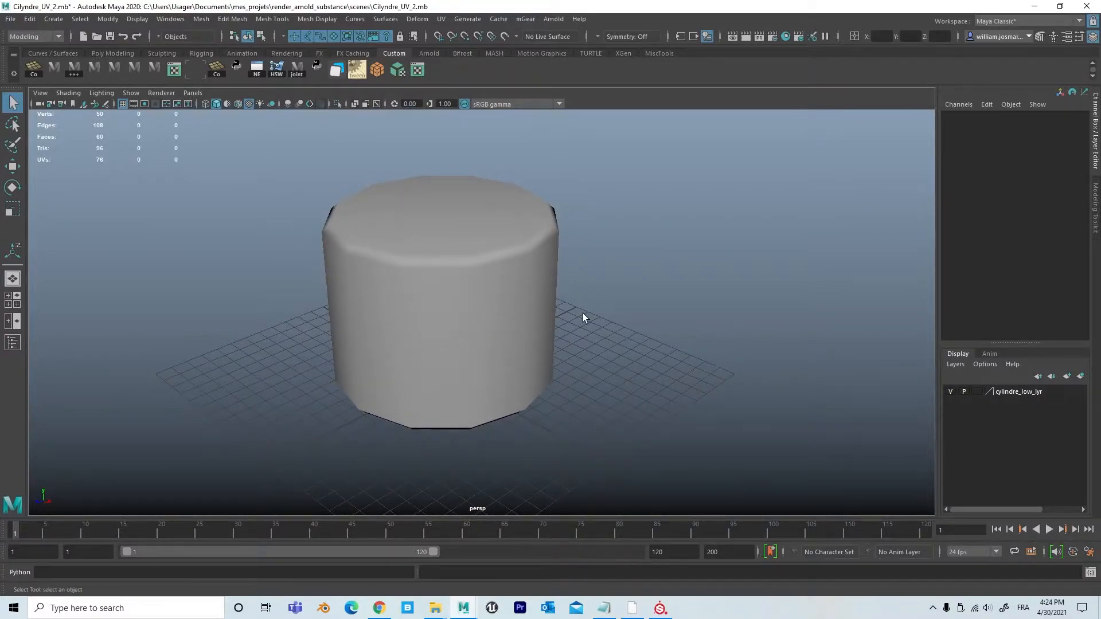
{"action": "left_click_drag", "start_coordinate": [819, 248], "coordinate": [539, 313]}
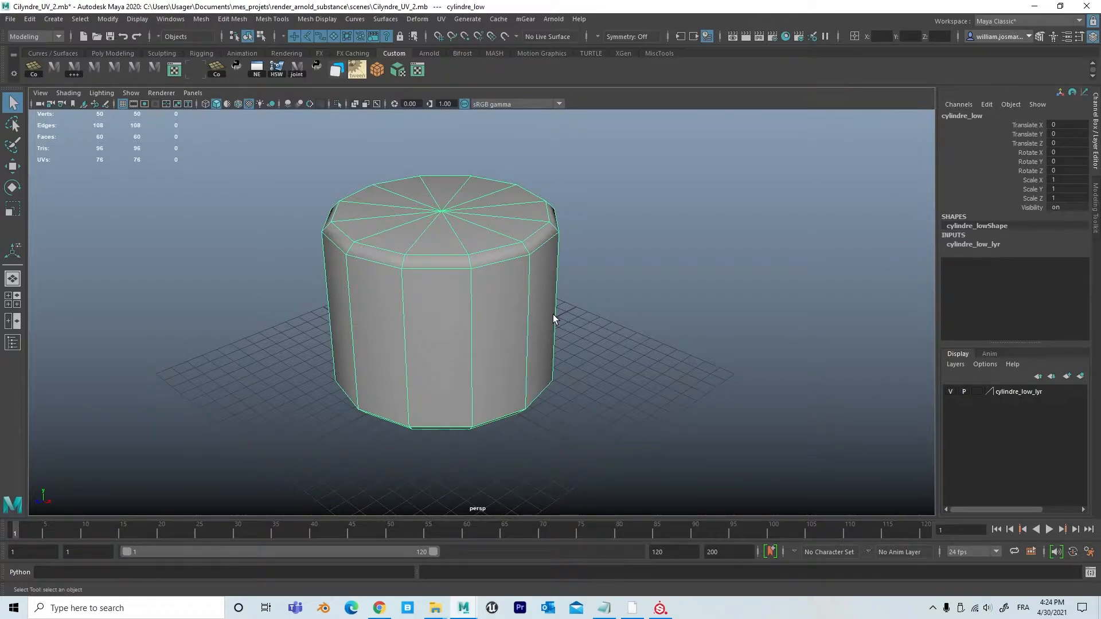
{"action": "left_click", "coordinate": [674, 271]}
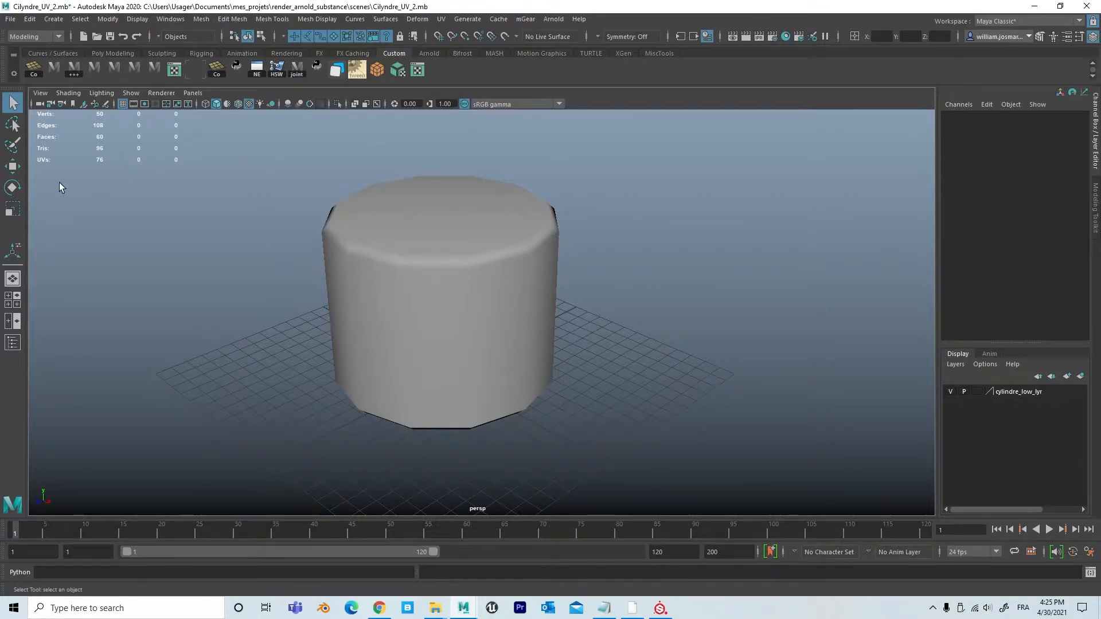
Optimize the current scene size and confirm the operation
{"action": "left_click", "coordinate": [10, 19]}
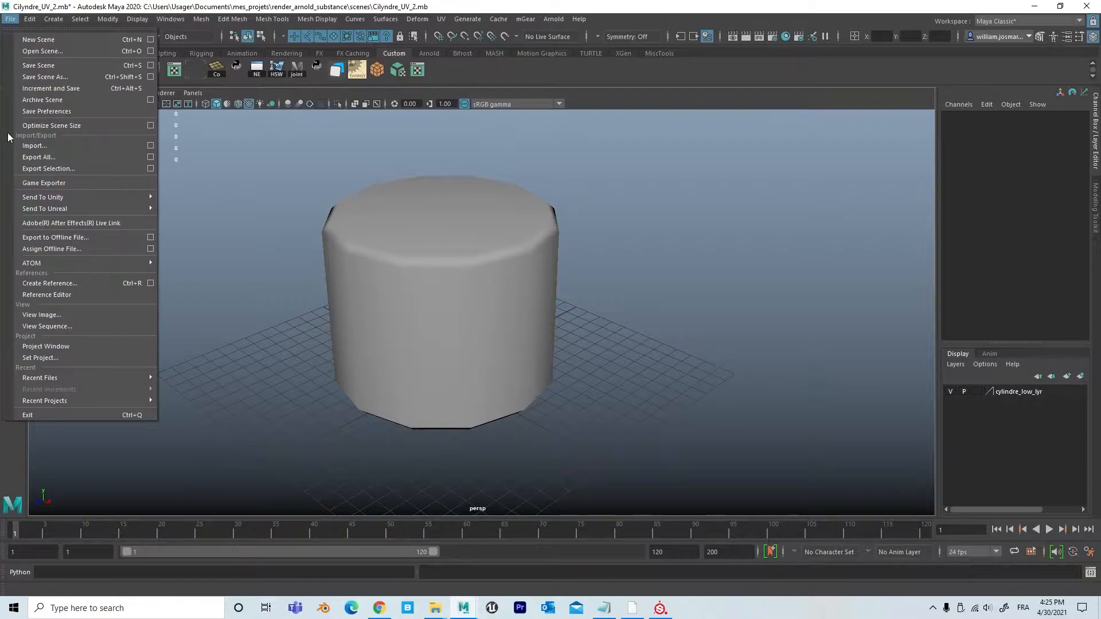
{"action": "left_click", "coordinate": [63, 125]}
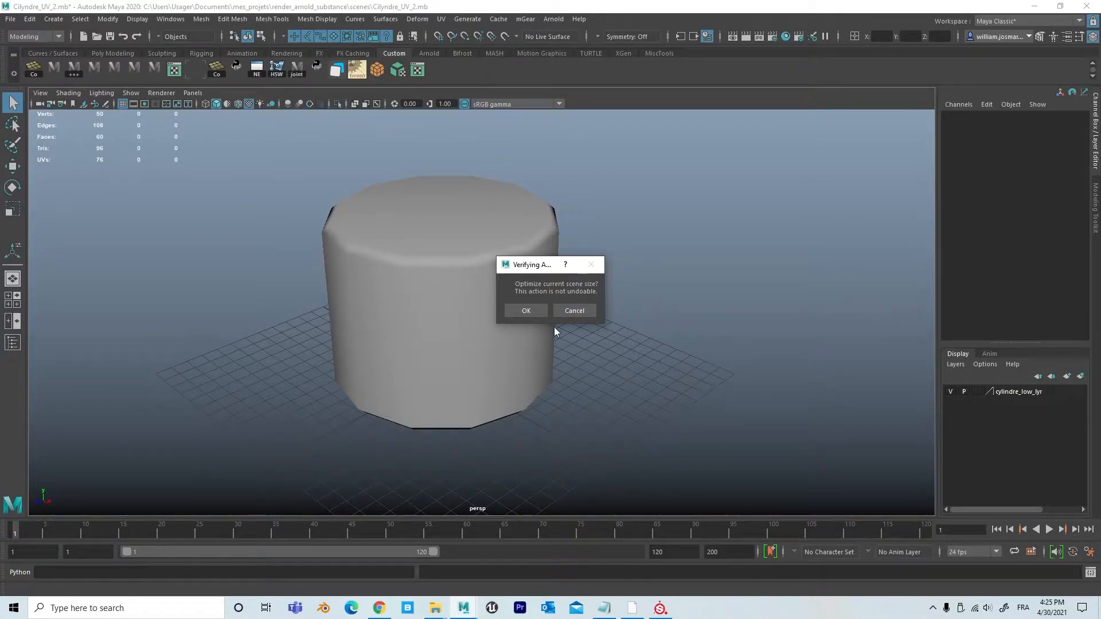
{"action": "left_click", "coordinate": [526, 311]}
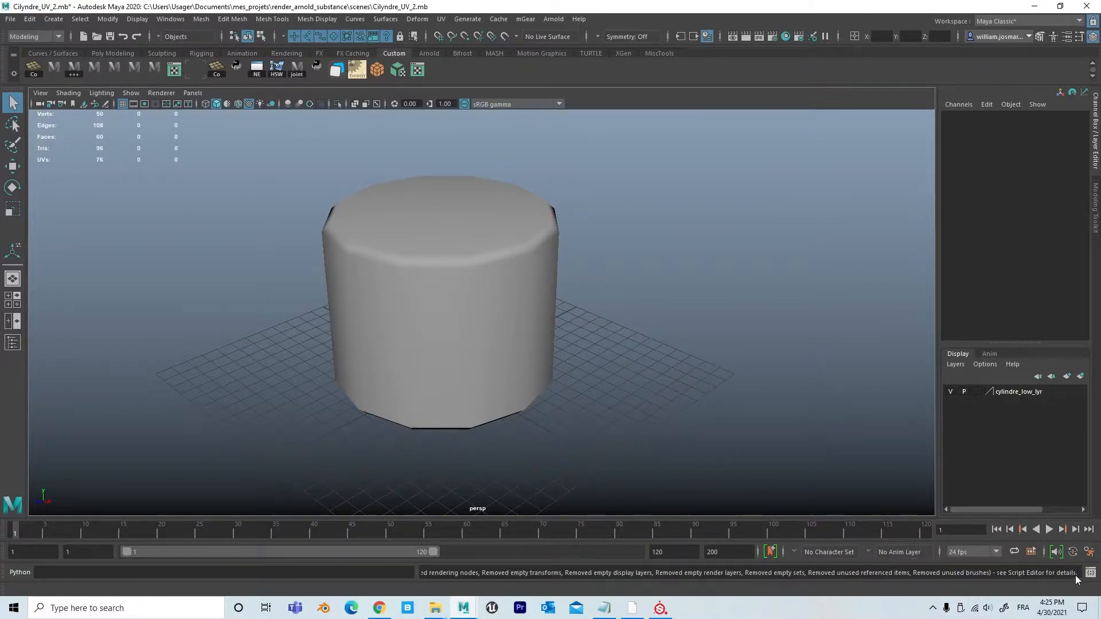
Examine the Optimize Scene Size summary in the Script Editor, focusing on the unused rendering nodes line
{"action": "left_click", "coordinate": [1091, 573]}
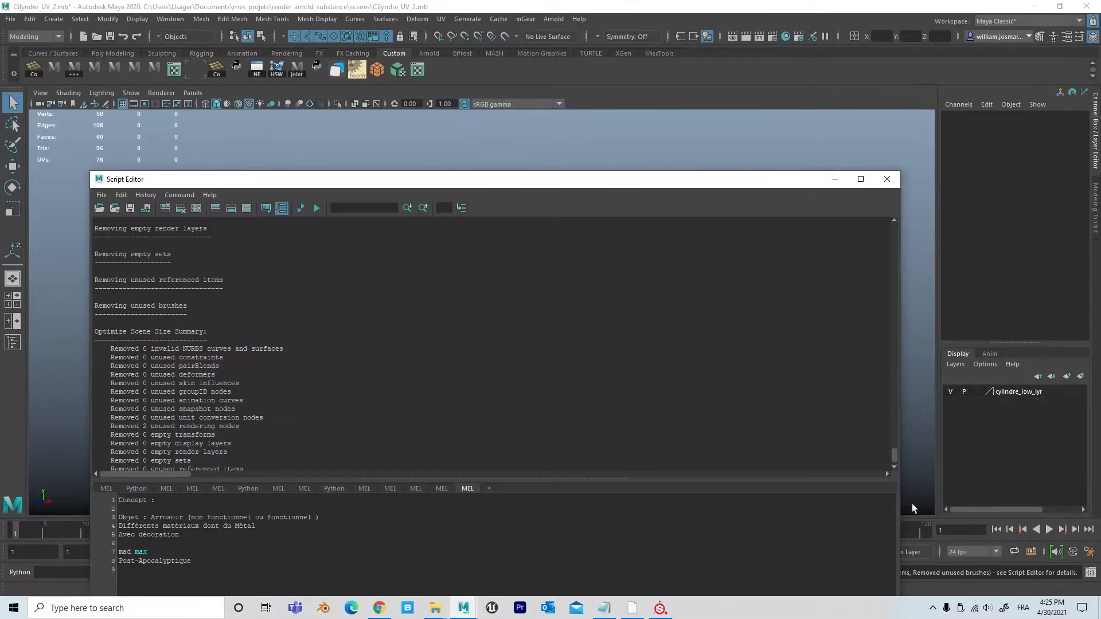
{"action": "left_click_drag", "start_coordinate": [197, 180], "coordinate": [241, 107]}
{"action": "scroll", "coordinate": [253, 295], "scroll_direction": "down", "scroll_amount": 2}
{"action": "left_click_drag", "start_coordinate": [282, 321], "coordinate": [155, 322]}
{"action": "left_click", "coordinate": [175, 326]}
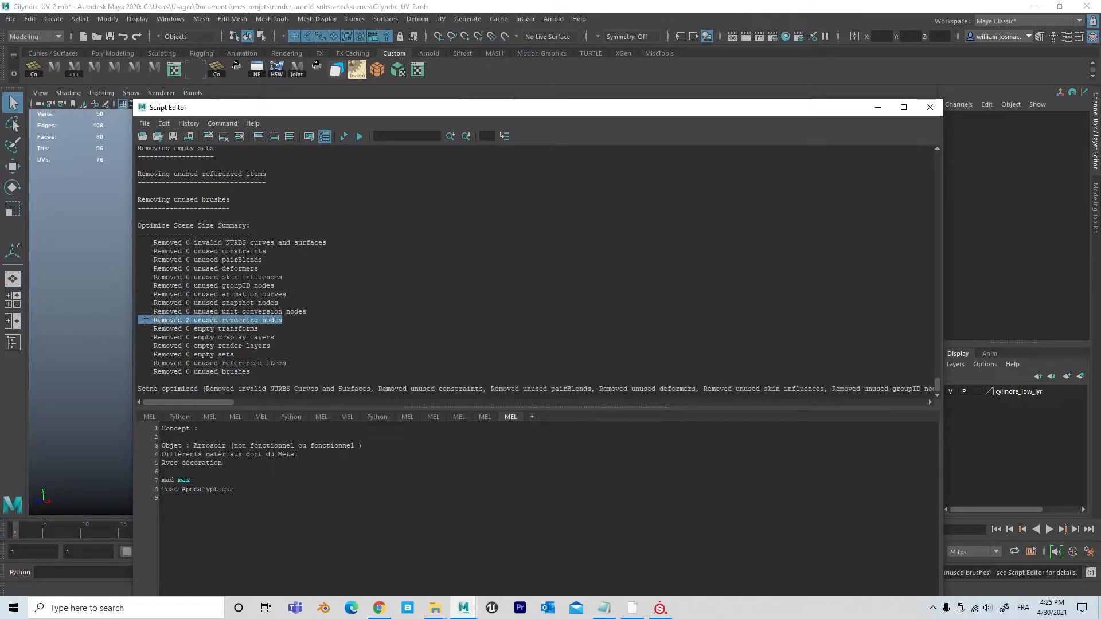
{"action": "left_click", "coordinate": [934, 108]}
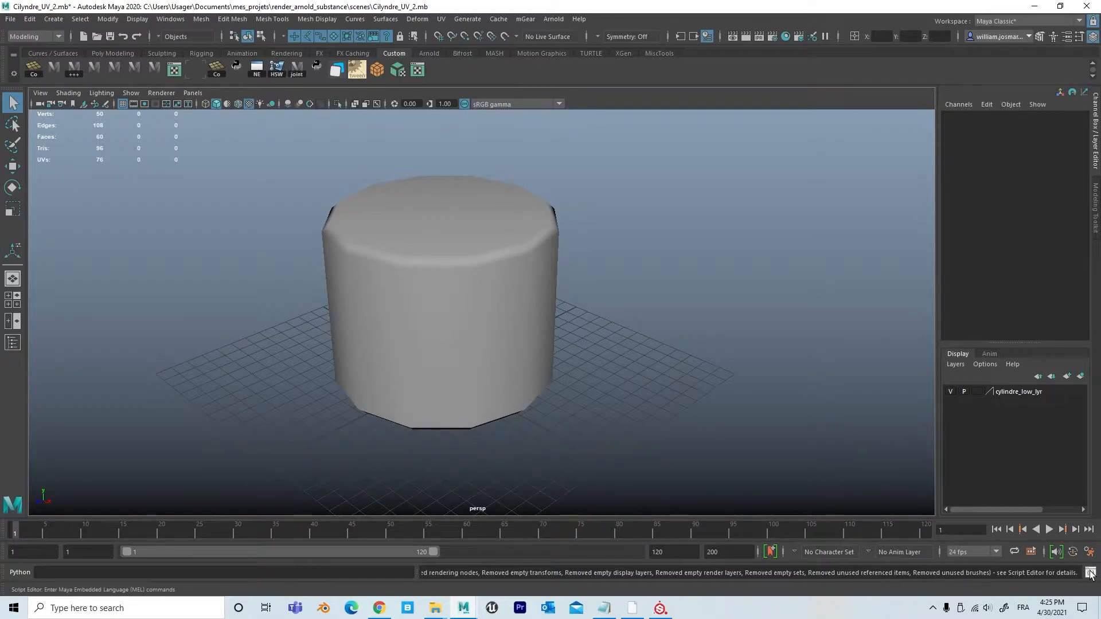
Create several unassigned test materials in the Hypershade, including Phong, Layered, DirectX 11, Lambert, Surface and Hair Physical shaders
{"action": "left_click", "coordinate": [785, 37]}
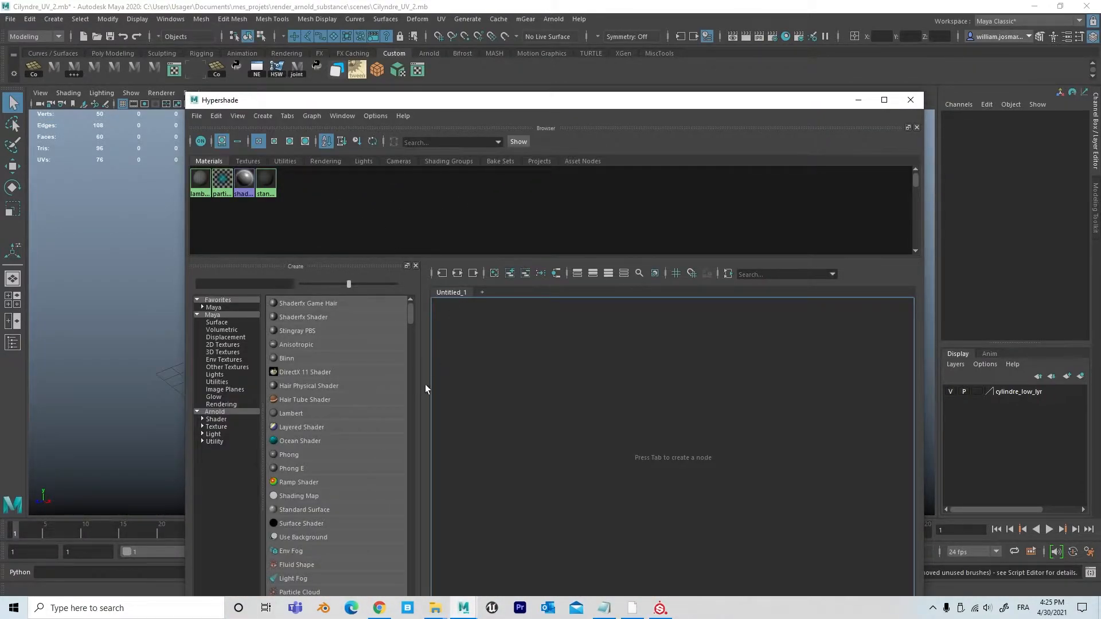
{"action": "left_click", "coordinate": [301, 454]}
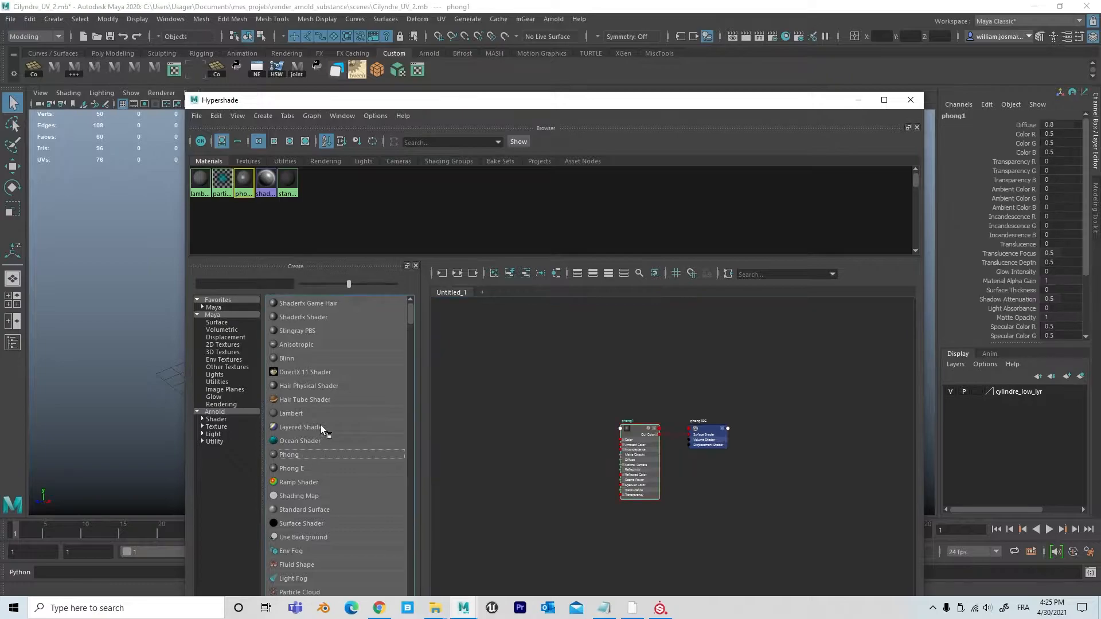
{"action": "left_click", "coordinate": [322, 427]}
{"action": "left_click", "coordinate": [348, 372]}
{"action": "left_click", "coordinate": [310, 469]}
{"action": "left_click", "coordinate": [344, 523]}
{"action": "left_click", "coordinate": [363, 411]}
{"action": "left_click", "coordinate": [308, 386]}
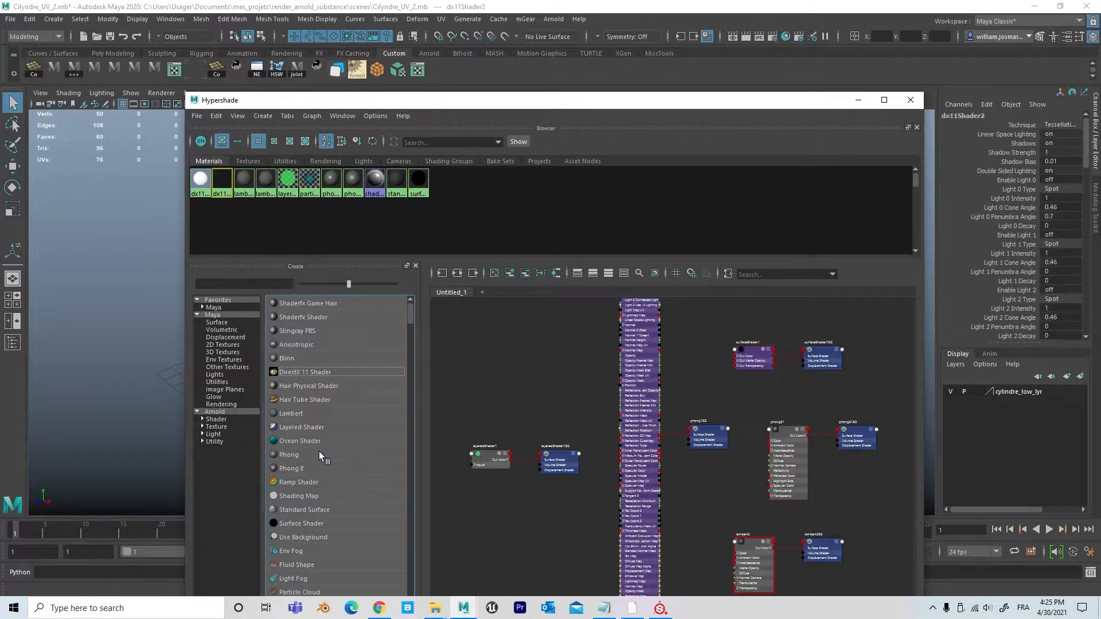
{"action": "left_click", "coordinate": [290, 454]}
{"action": "mouse_move", "coordinate": [480, 106]}
{"action": "left_mouse_down"}
{"action": "mouse_move", "coordinate": [500, 130]}
{"action": "mouse_move", "coordinate": [497, 103]}
{"action": "left_mouse_up"}
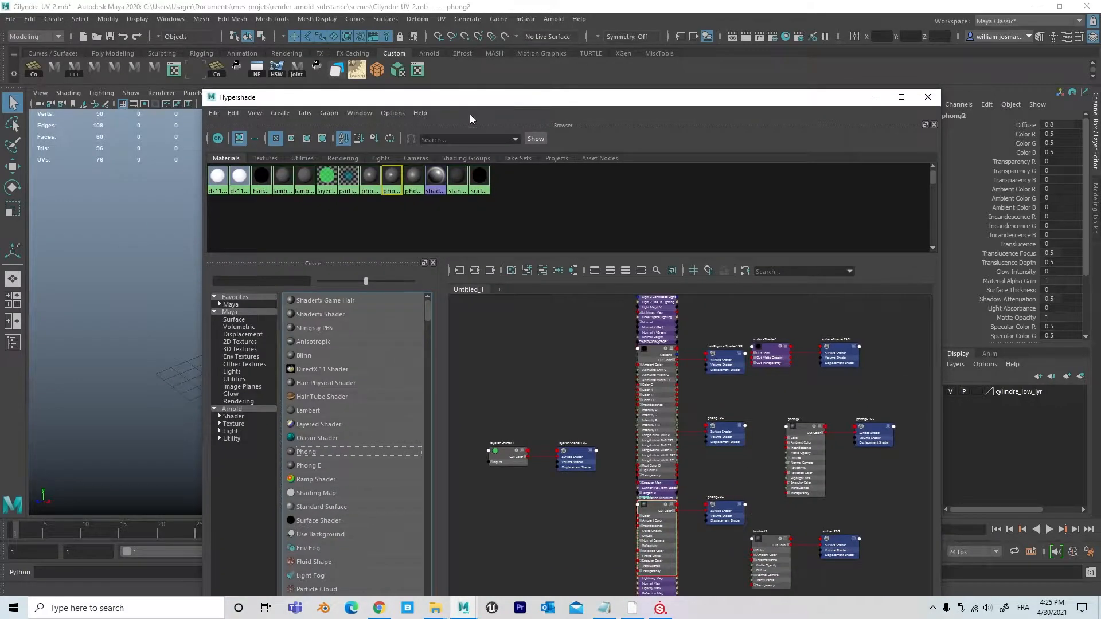
Delete all unused nodes in the Hypershade and close it
{"action": "left_click", "coordinate": [234, 113]}
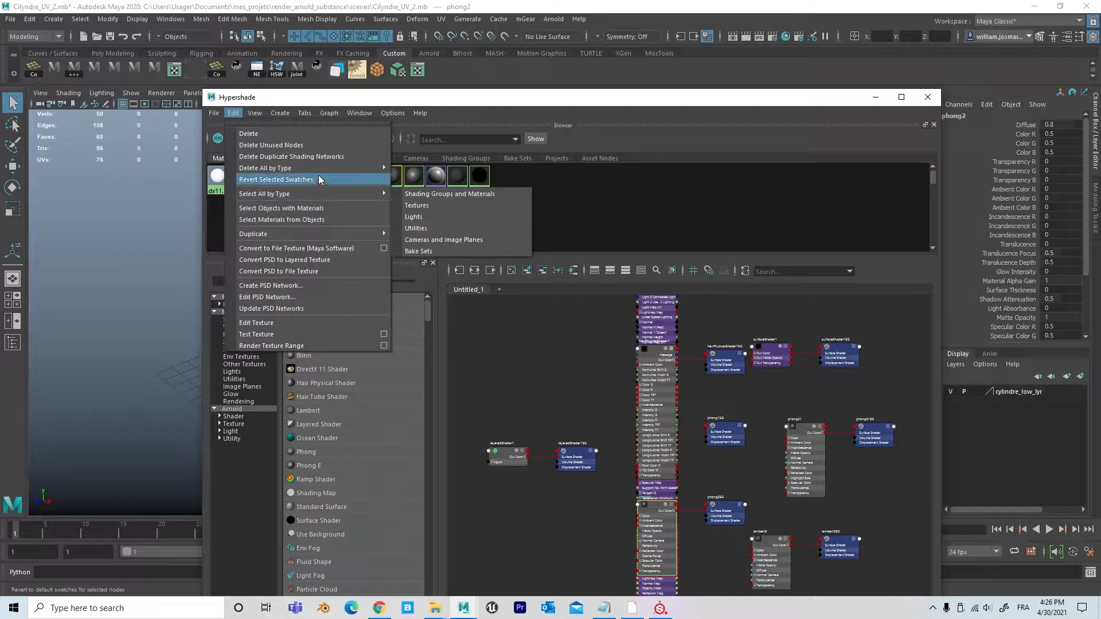
{"action": "left_click", "coordinate": [306, 146]}
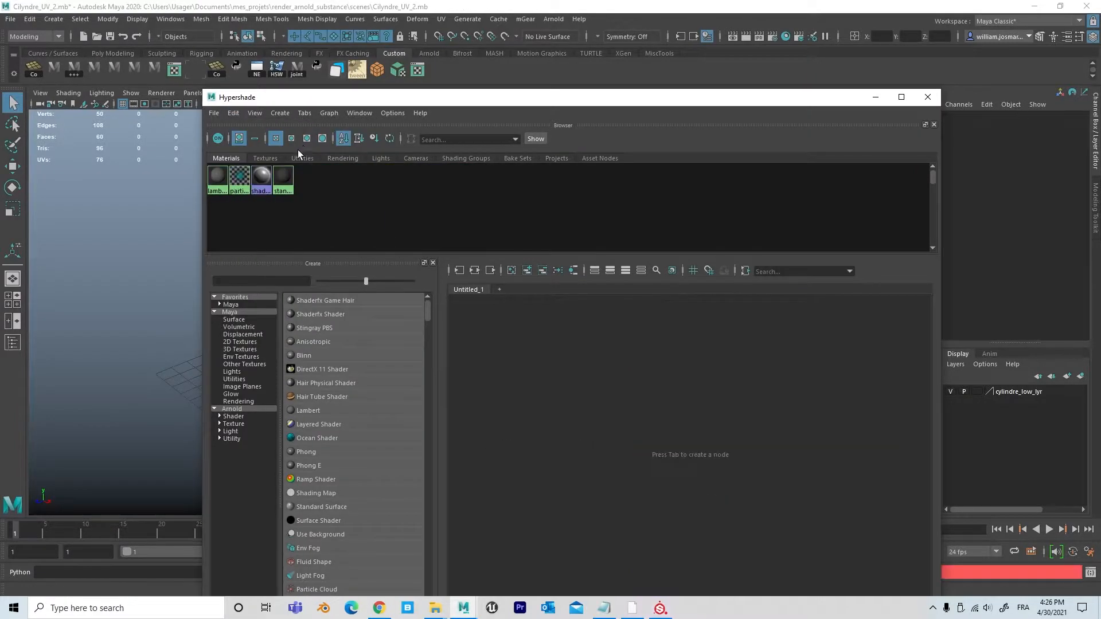
{"action": "left_click", "coordinate": [928, 97]}
Run Optimize Scene Size again and check the unused rendering nodes entry in the Script Editor summary
{"action": "left_click", "coordinate": [10, 19]}
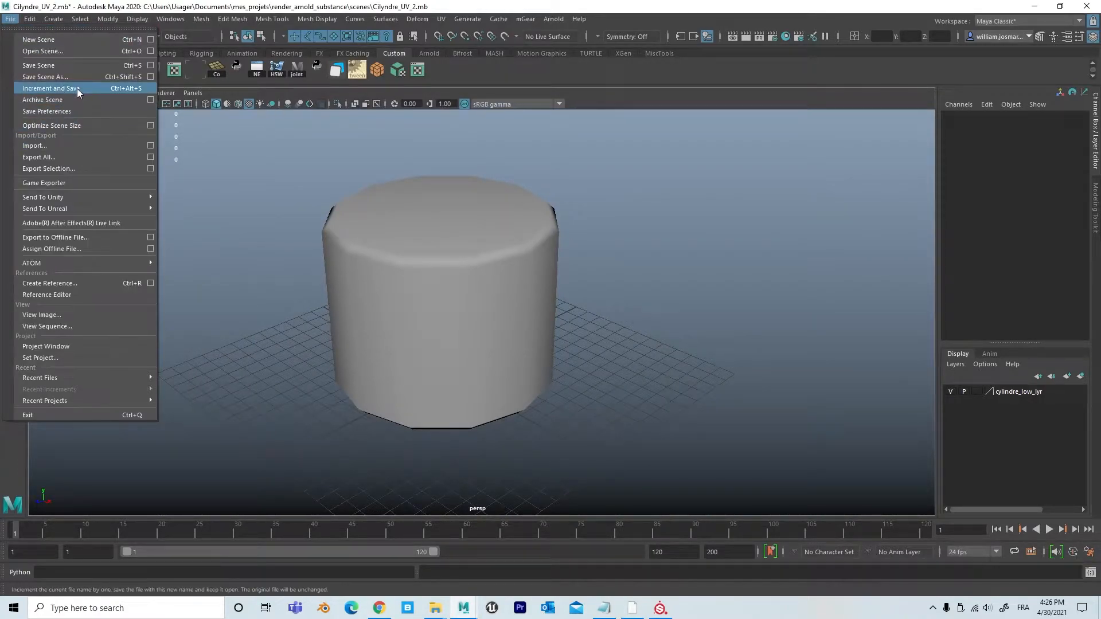
{"action": "left_click", "coordinate": [73, 126]}
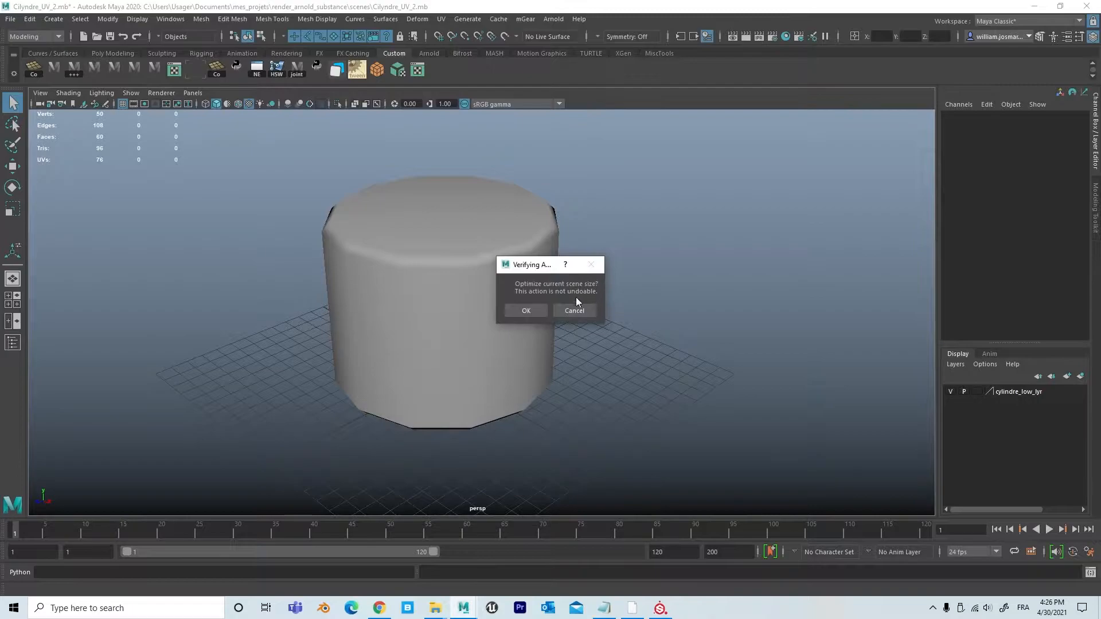
{"action": "left_click", "coordinate": [526, 310]}
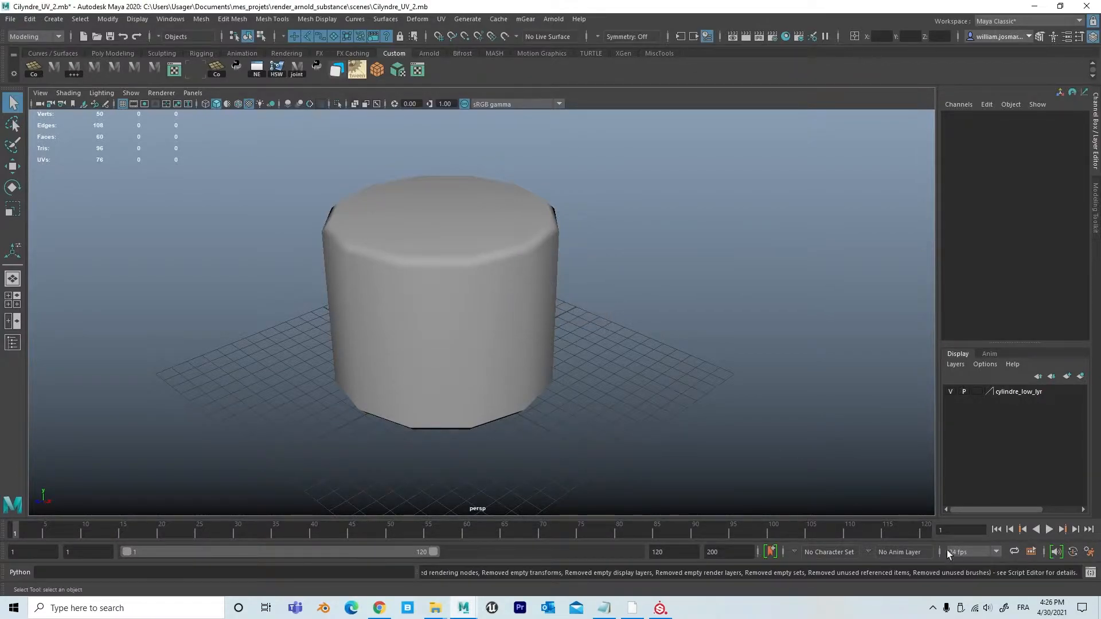
{"action": "left_click", "coordinate": [1090, 573]}
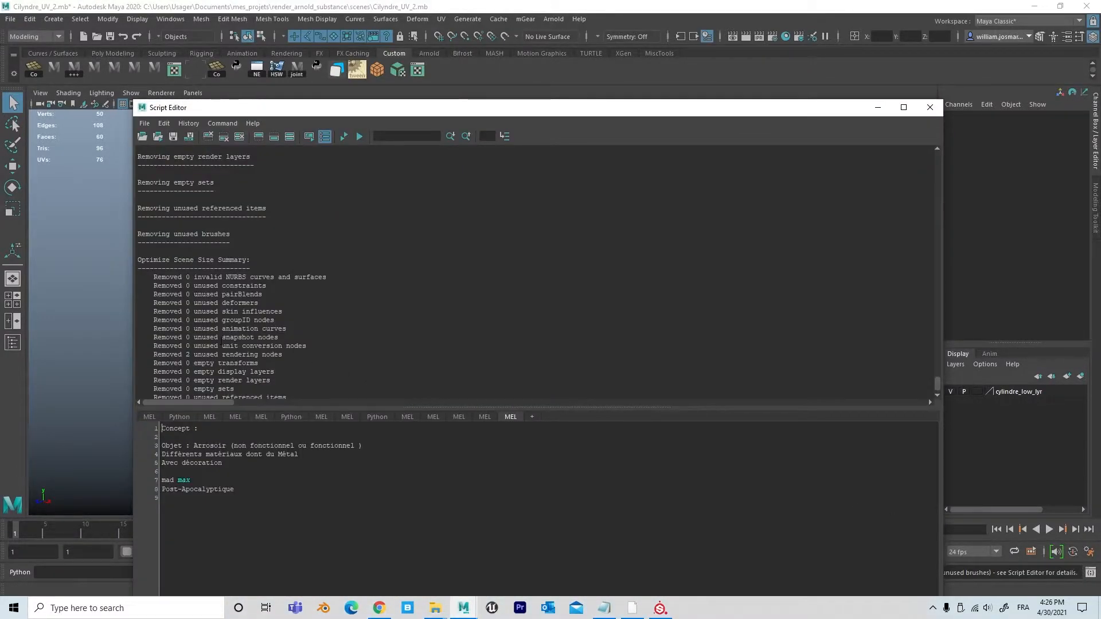
{"action": "scroll", "coordinate": [928, 398], "scroll_direction": "down", "scroll_amount": 2}
{"action": "left_click_drag", "start_coordinate": [194, 316], "coordinate": [174, 315]}
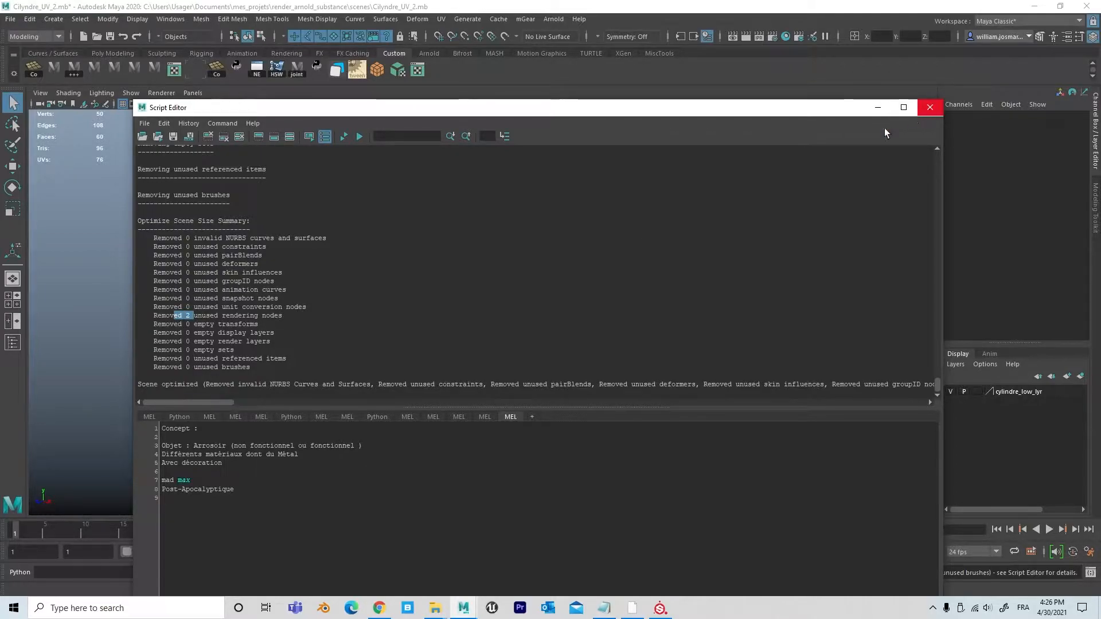
{"action": "left_click", "coordinate": [929, 107]}
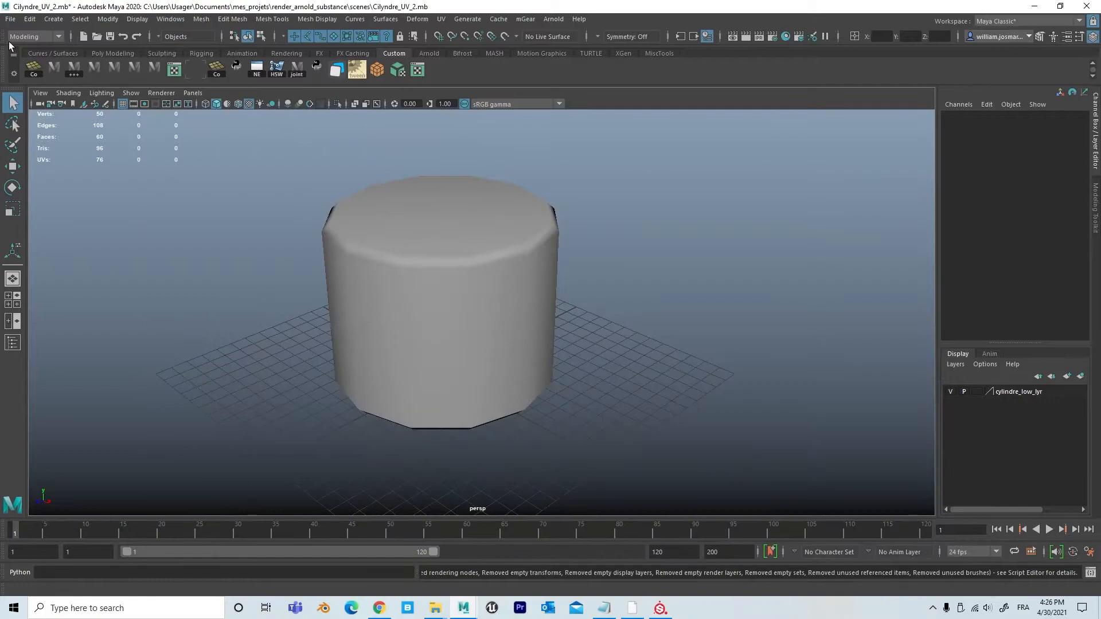
Repeat the scene size optimization once more and recheck its removal summary in the Script Editor
{"action": "left_click", "coordinate": [11, 19]}
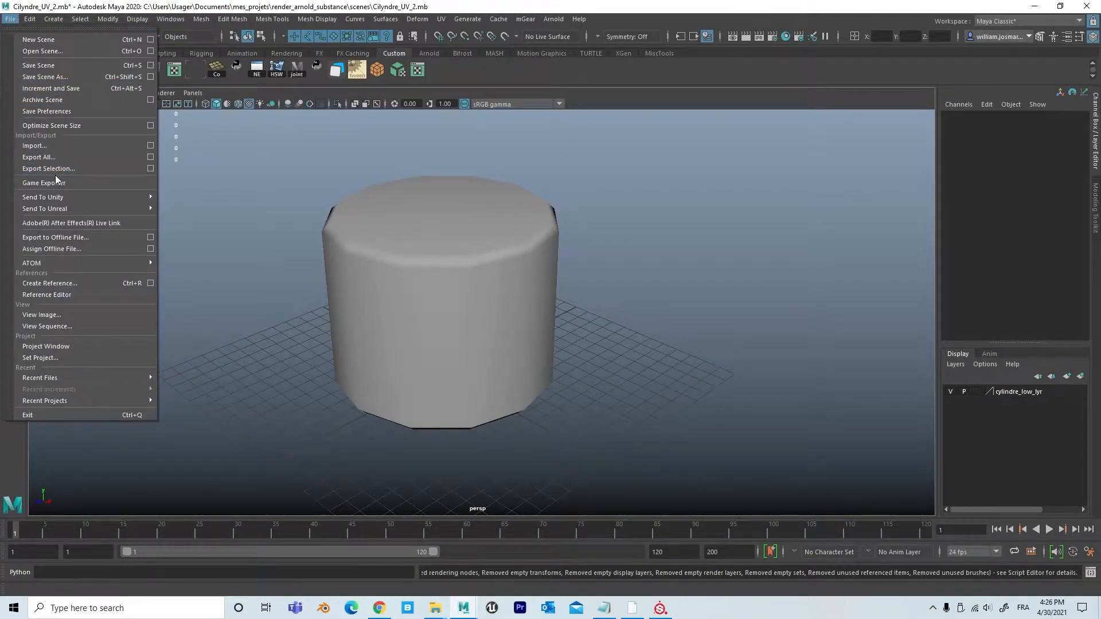
{"action": "left_click", "coordinate": [60, 125]}
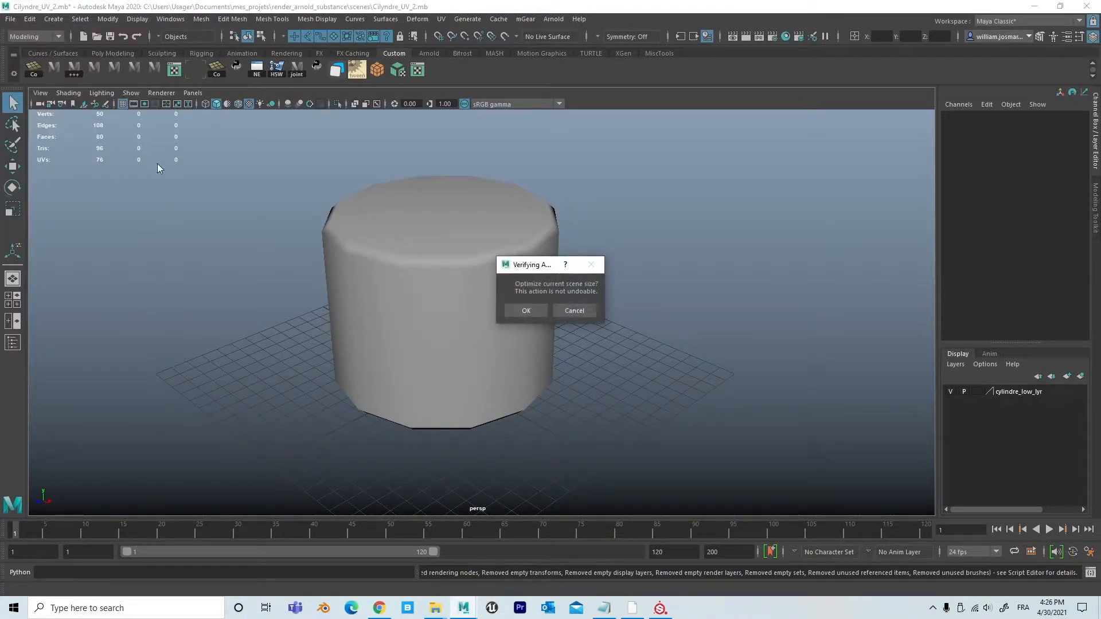
{"action": "left_click", "coordinate": [524, 311]}
{"action": "left_click", "coordinate": [1089, 572]}
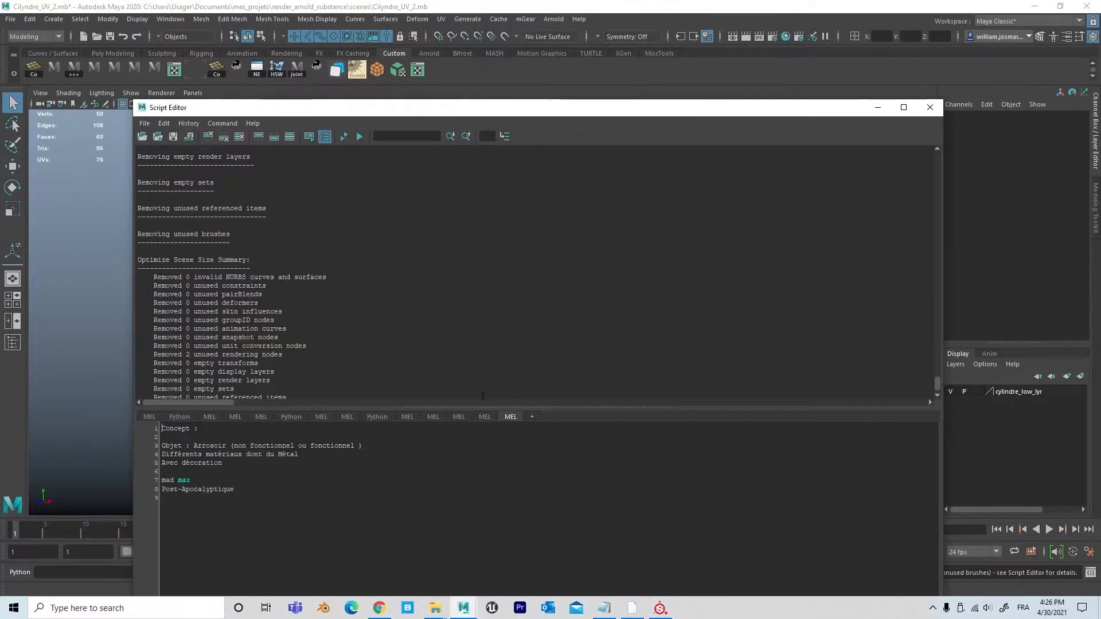
{"action": "left_click_drag", "start_coordinate": [183, 354], "coordinate": [221, 355]}
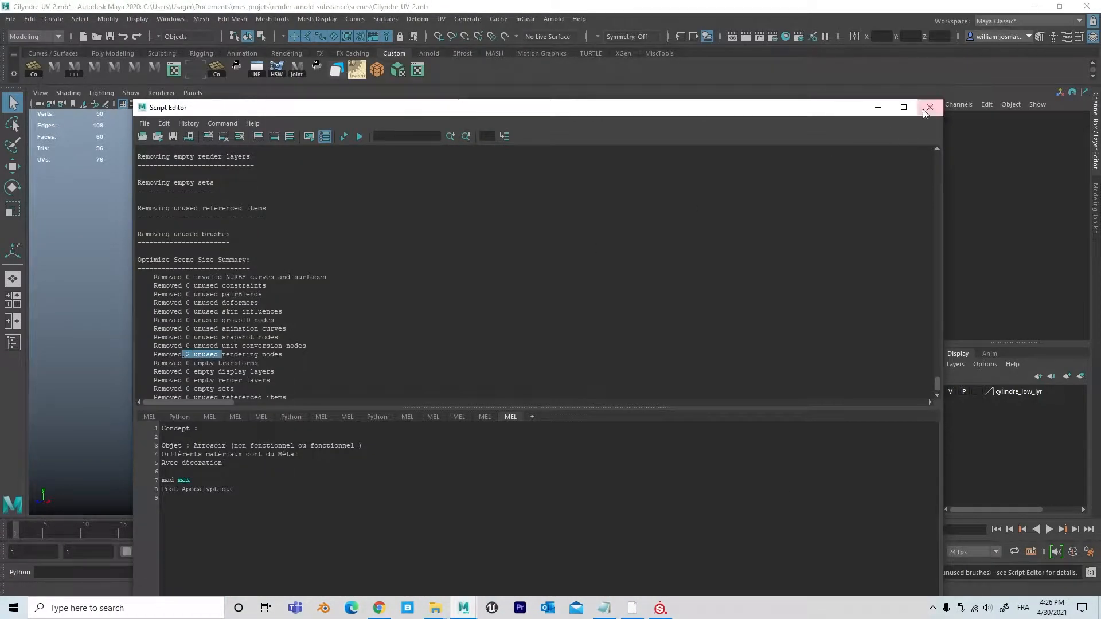
{"action": "left_click", "coordinate": [929, 108]}
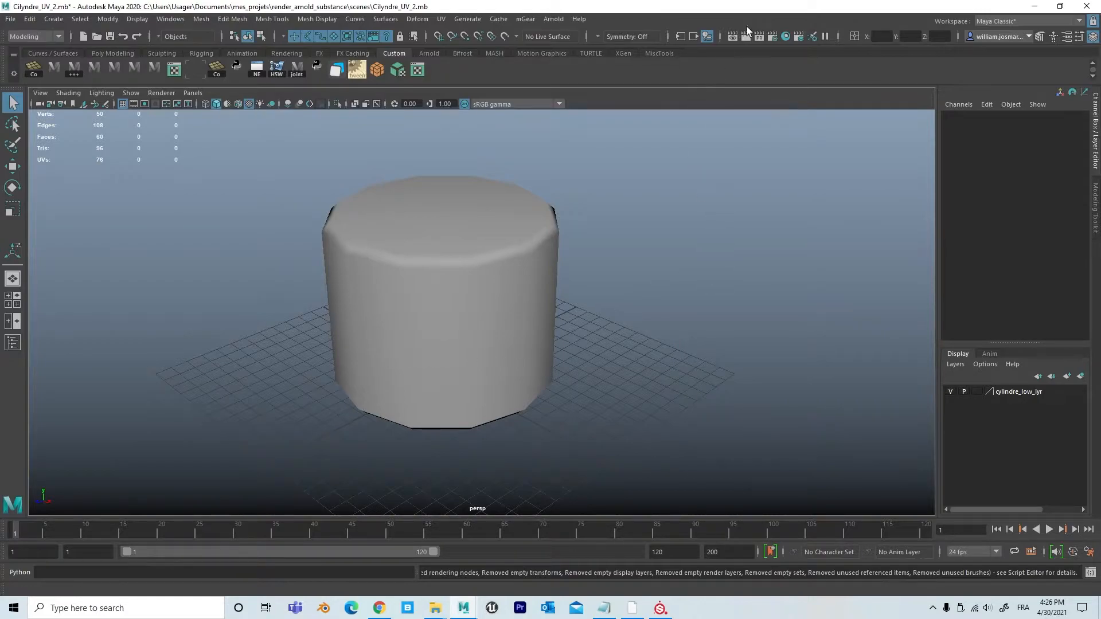
Open the Hypershade through the rendering editors, browse the list of available Arnold nodes, and close the window
{"action": "left_click", "coordinate": [786, 36]}
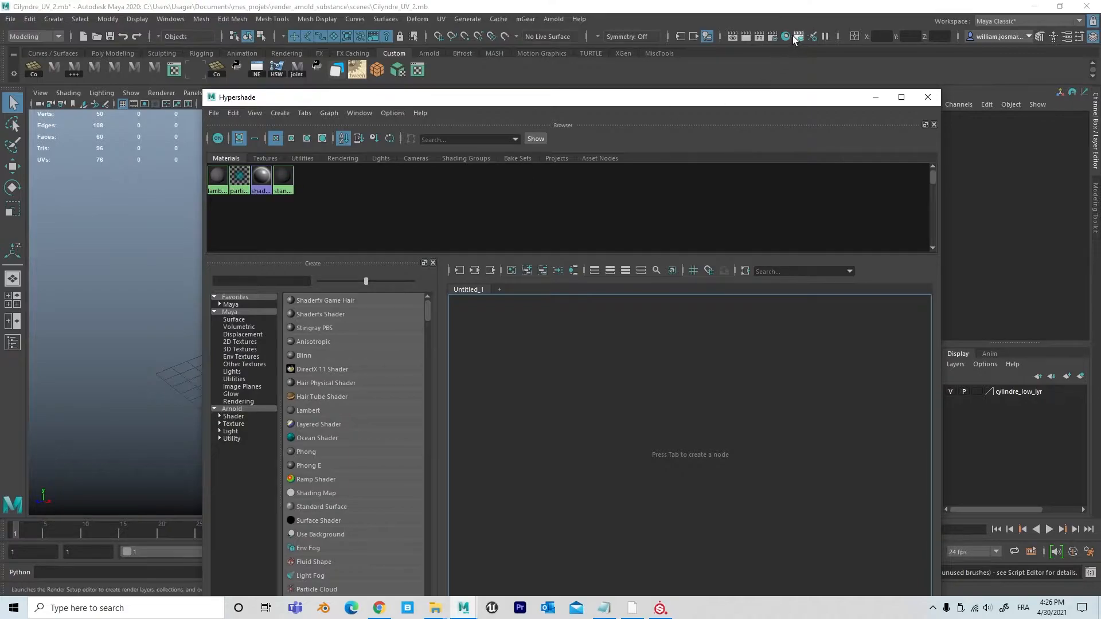
{"action": "left_click", "coordinate": [171, 18]}
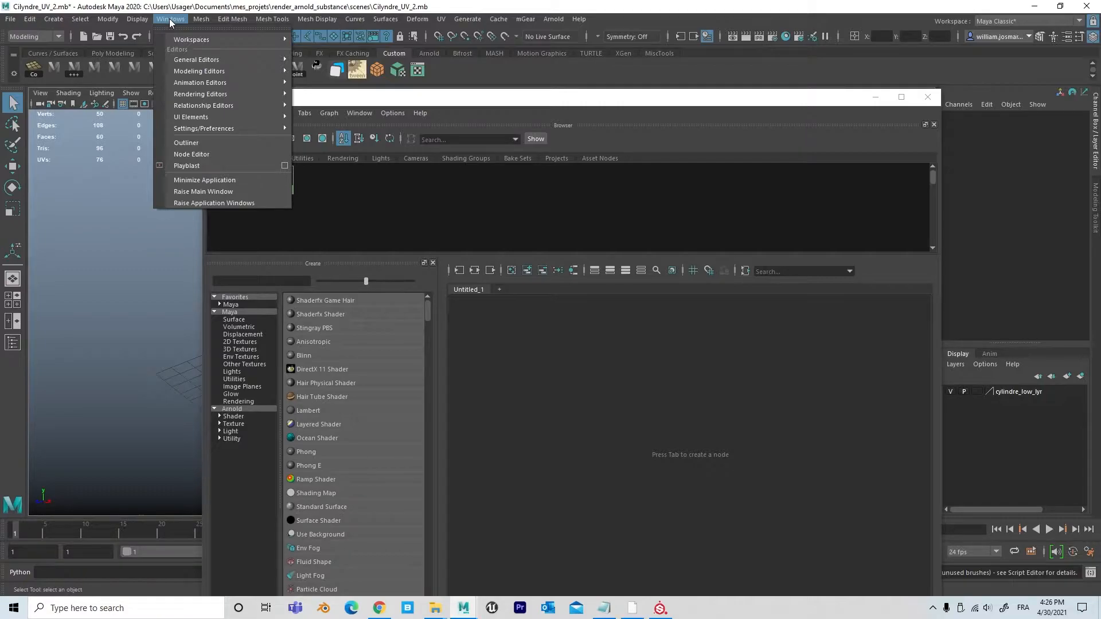
{"action": "mouse_move", "coordinate": [197, 96]}
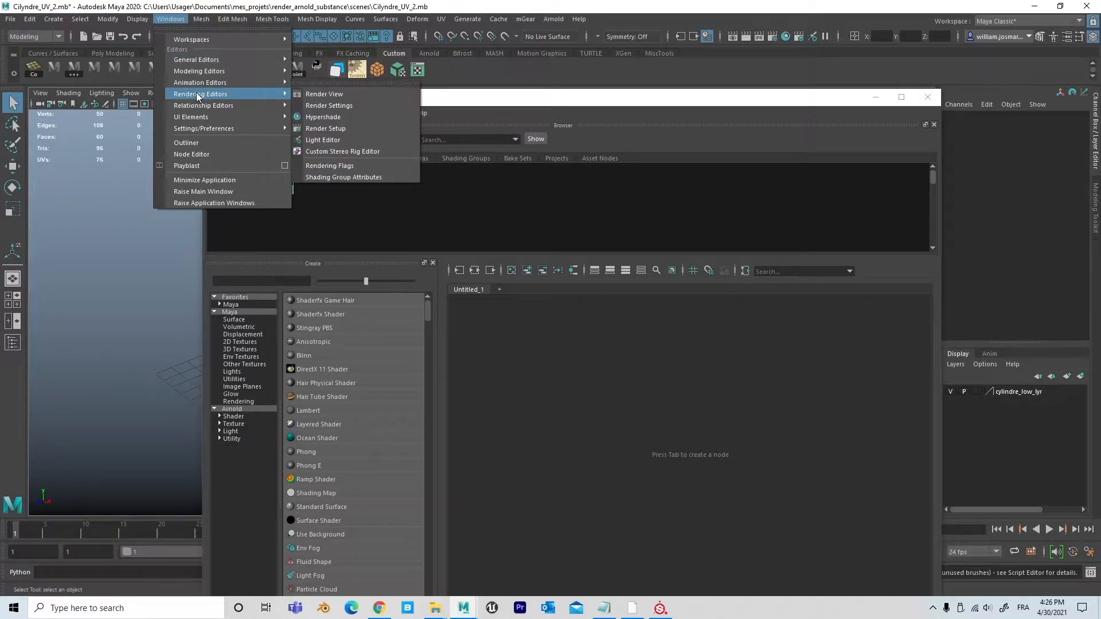
{"action": "left_click", "coordinate": [342, 116]}
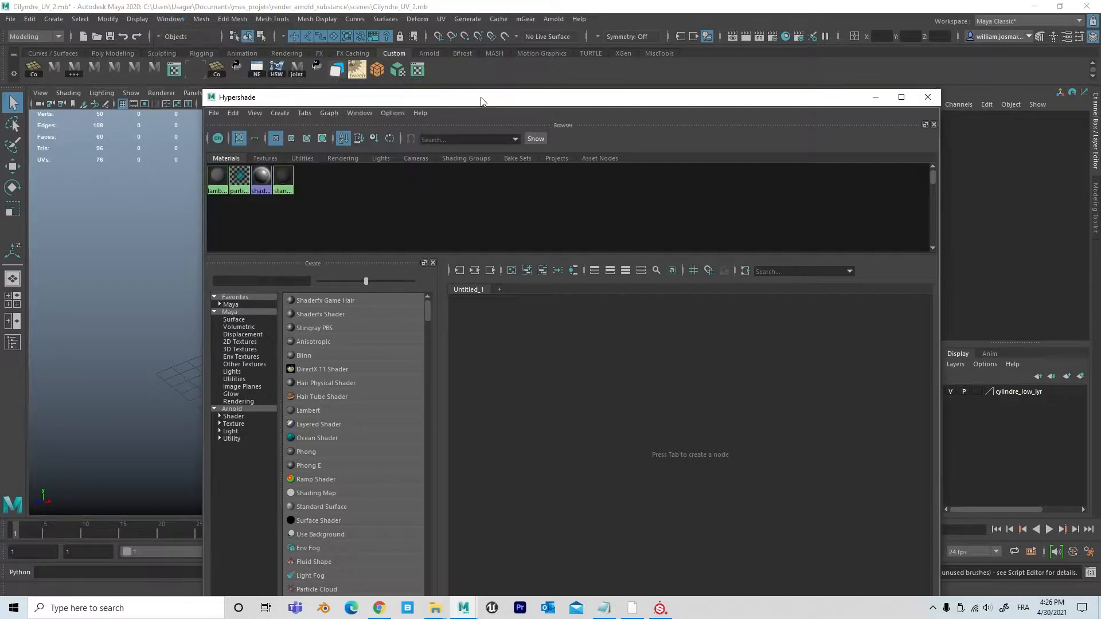
{"action": "left_click_drag", "start_coordinate": [471, 103], "coordinate": [475, 46]}
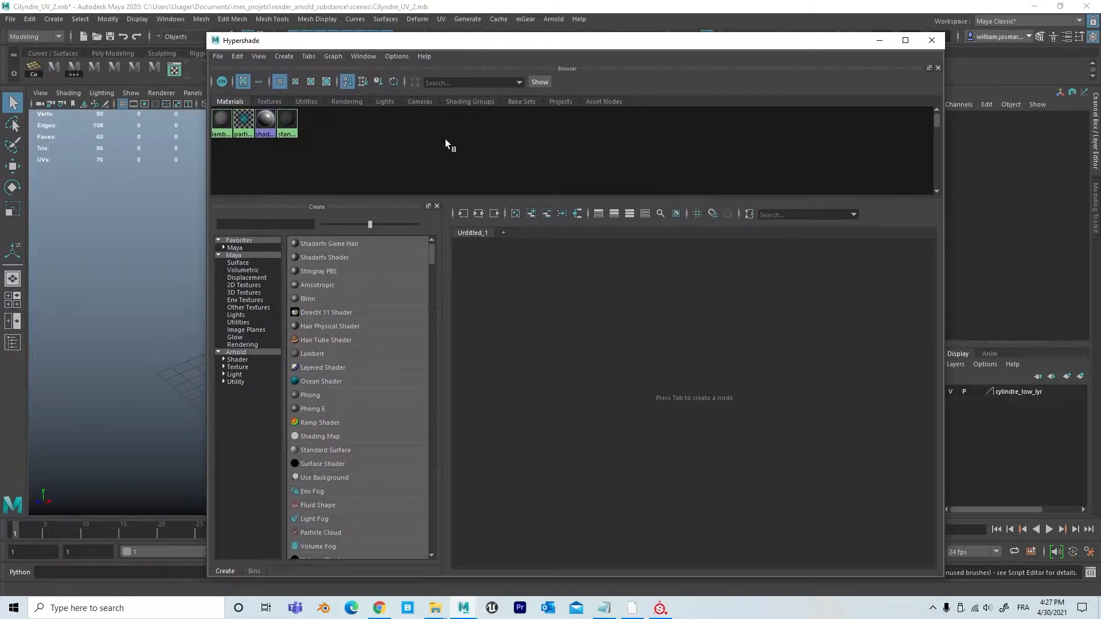
{"action": "left_click", "coordinate": [244, 353]}
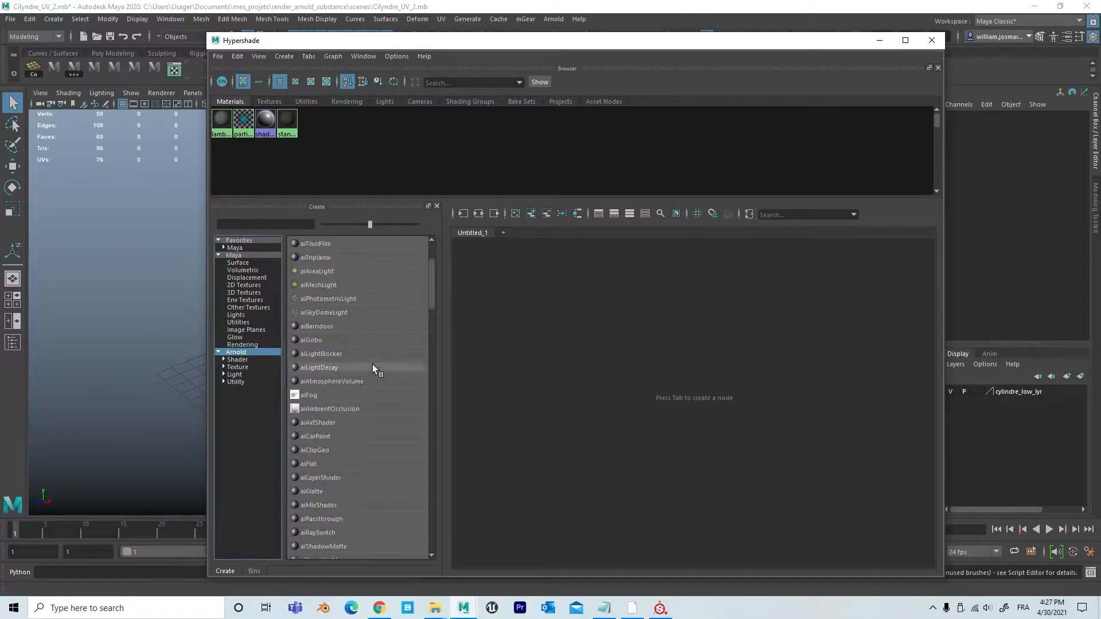
{"action": "scroll", "coordinate": [373, 364], "scroll_direction": "down", "scroll_amount": 7}
{"action": "scroll", "coordinate": [372, 365], "scroll_direction": "up", "scroll_amount": 6}
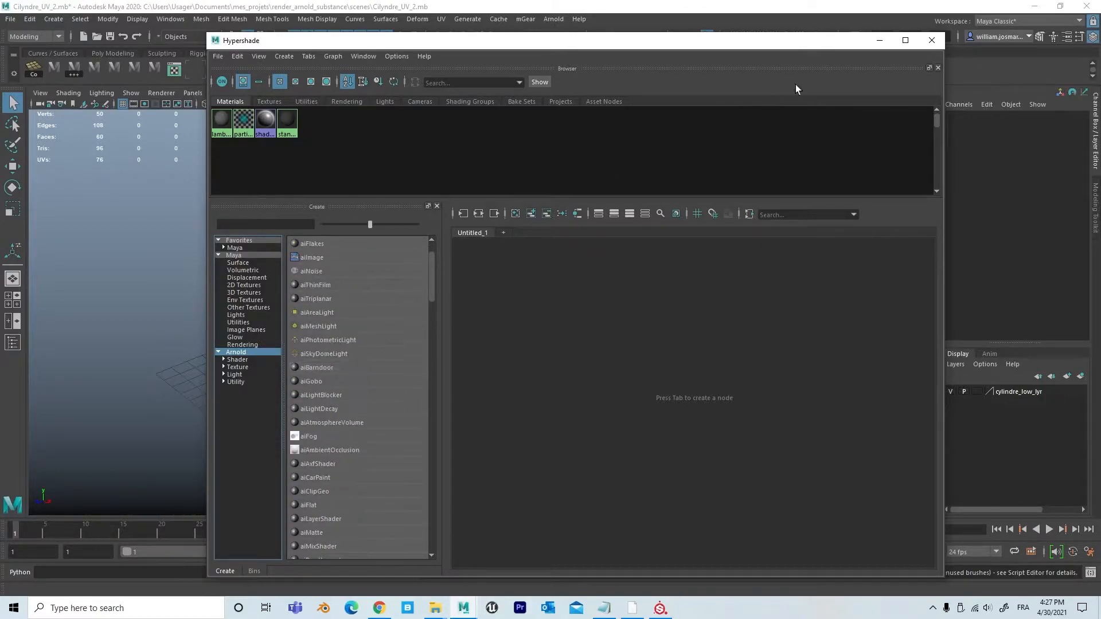
{"action": "left_click", "coordinate": [938, 40]}
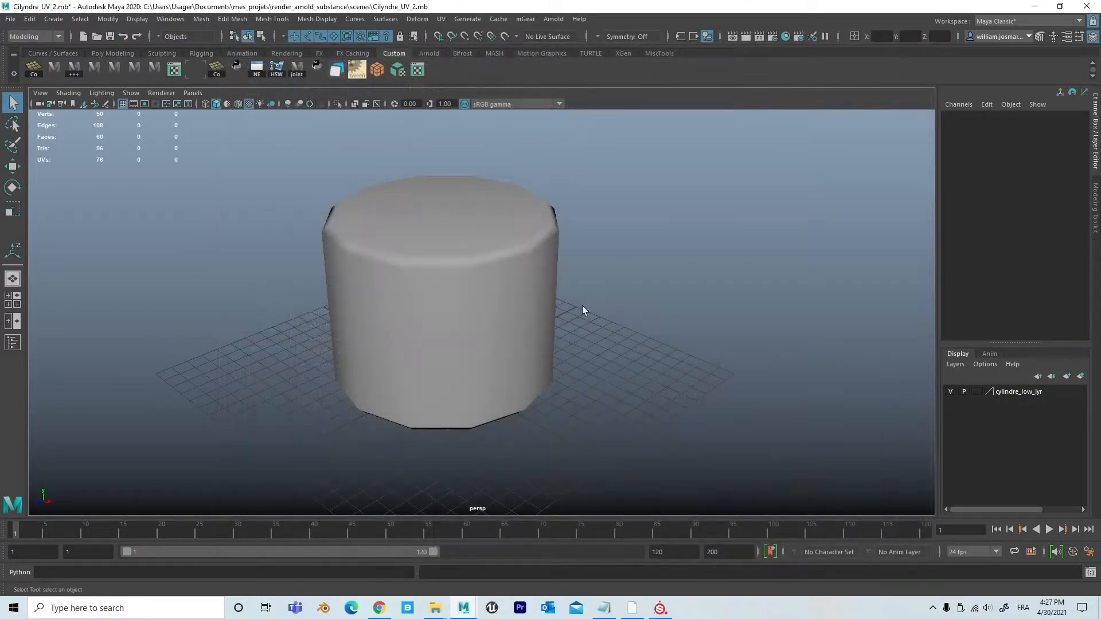
Assign a new Arnold aiStandardSurface material to the cylindre_low mesh
{"action": "left_click", "coordinate": [468, 225]}
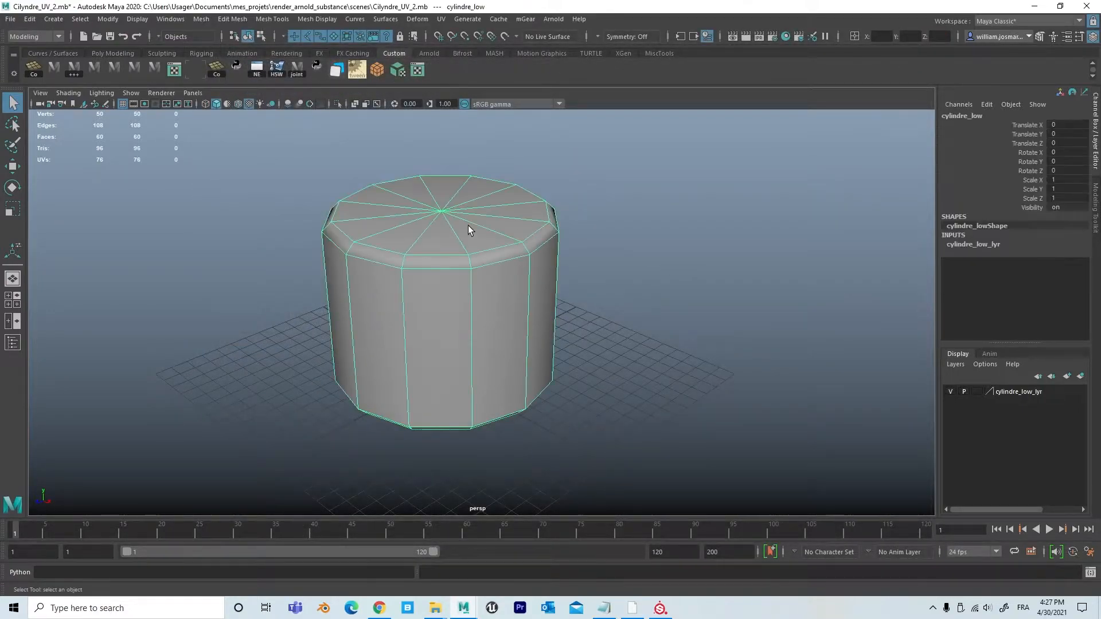
{"action": "right_click", "coordinate": [628, 174]}
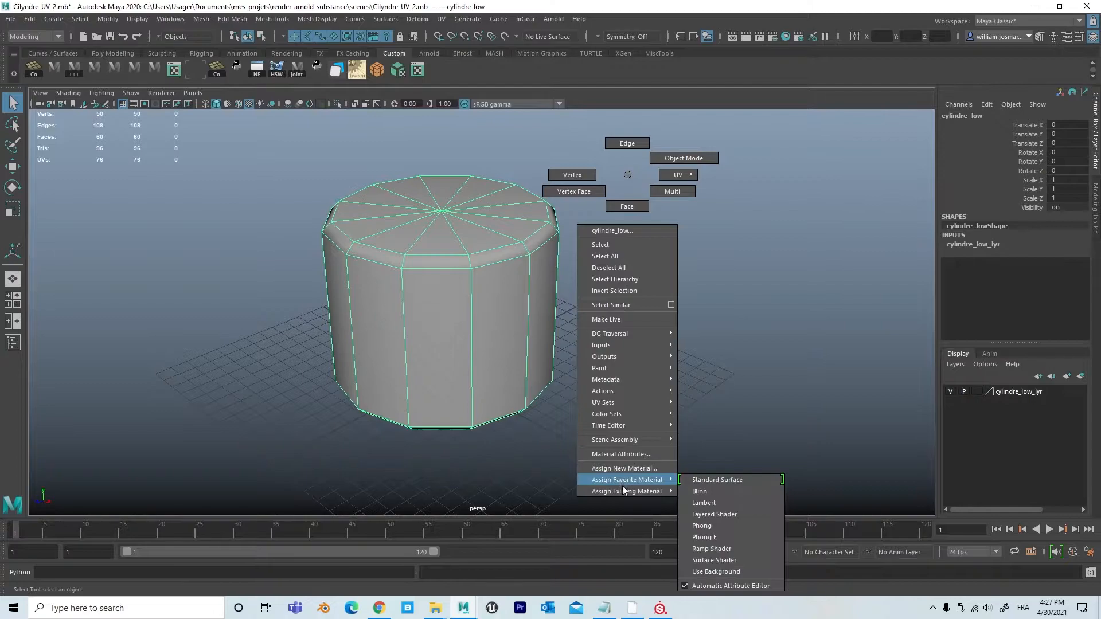
{"action": "left_click", "coordinate": [647, 469]}
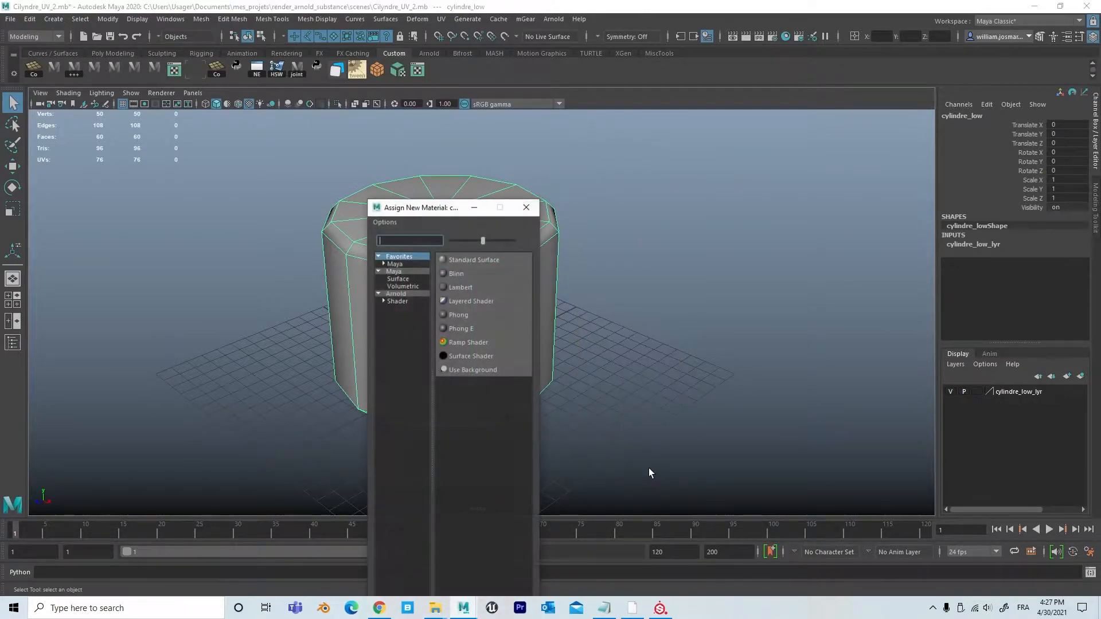
{"action": "left_click", "coordinate": [408, 293]}
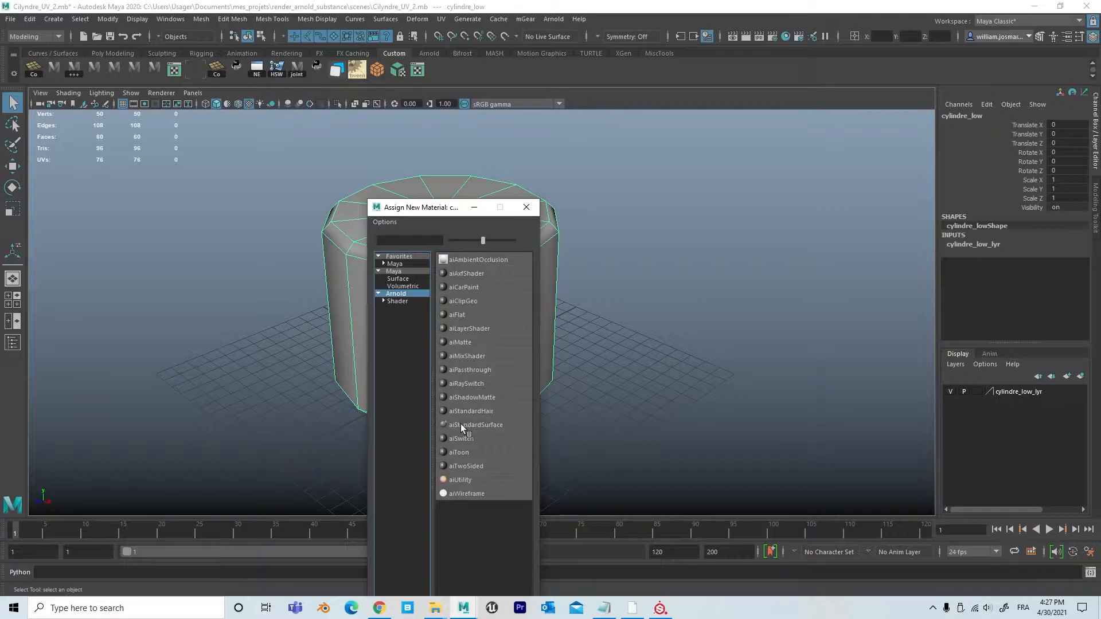
{"action": "left_click", "coordinate": [494, 425]}
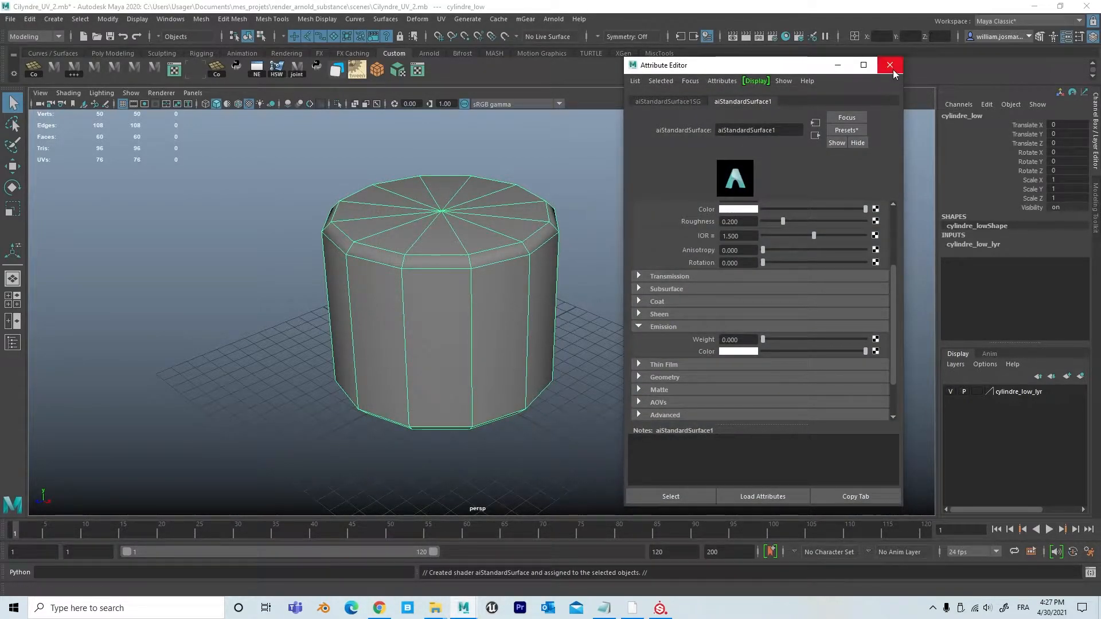
{"action": "scroll", "coordinate": [739, 318], "scroll_direction": "up", "scroll_amount": 3}
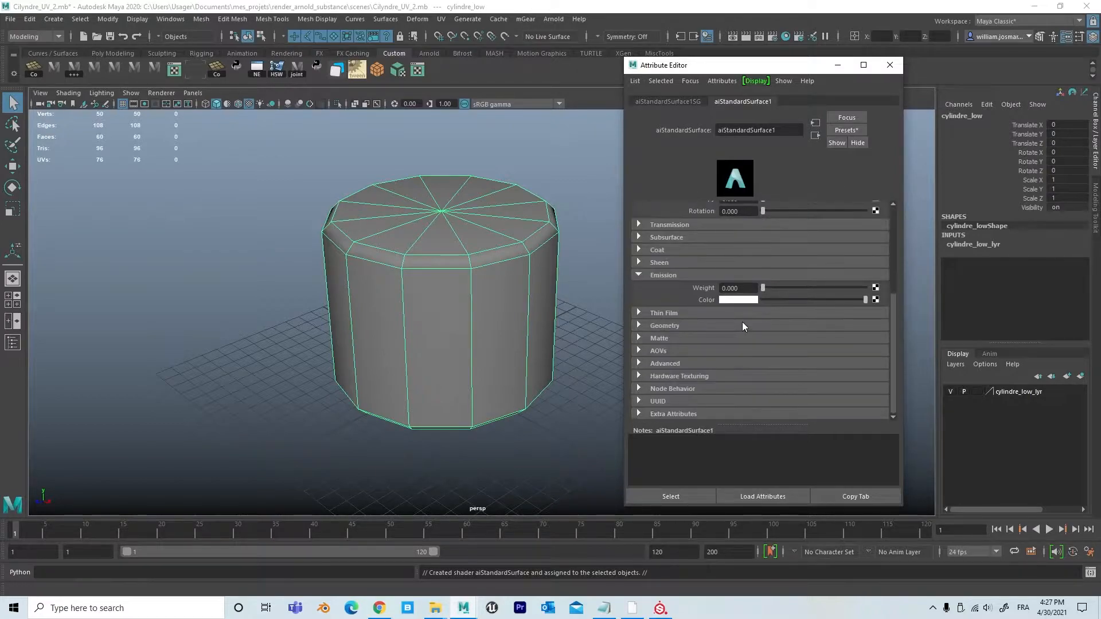
Dock the Attribute Editor beside the Channel Box and display the attributes of the cylinder's aiStandardSurface1 material
{"action": "left_click_drag", "start_coordinate": [783, 67], "coordinate": [915, 55]}
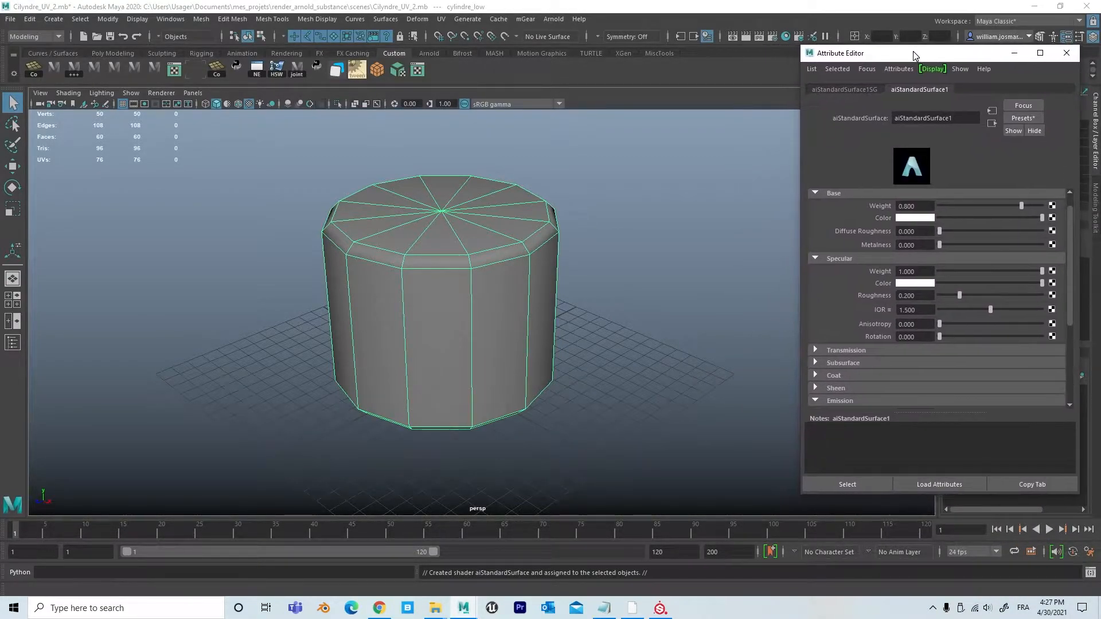
{"action": "left_click", "coordinate": [785, 36]}
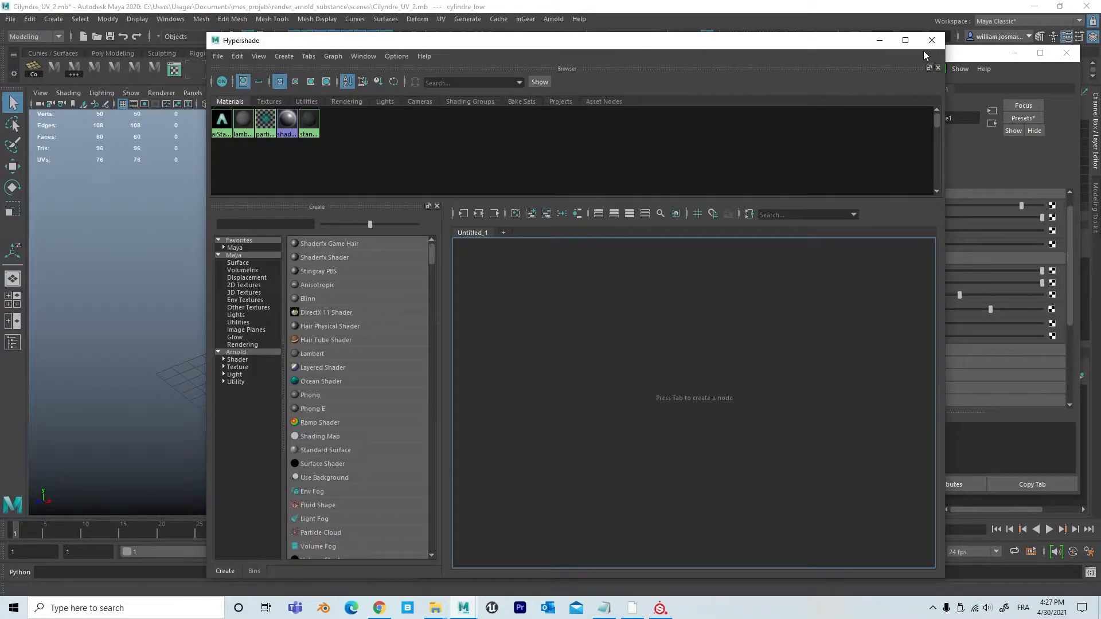
{"action": "left_click", "coordinate": [932, 40]}
{"action": "left_click", "coordinate": [1093, 38]}
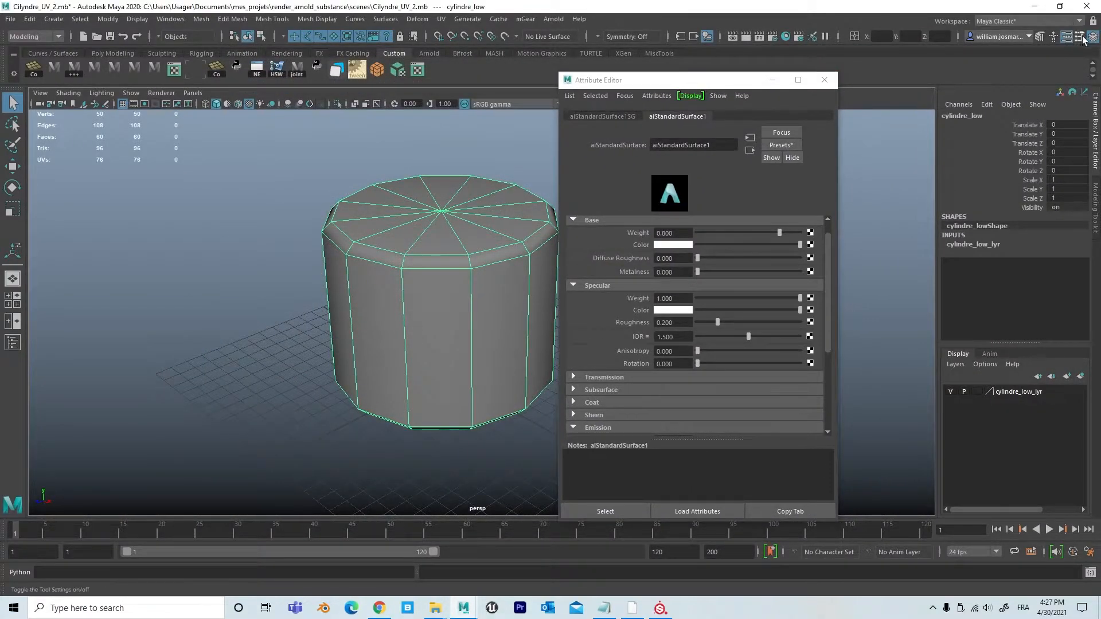
{"action": "left_click_drag", "start_coordinate": [701, 86], "coordinate": [708, 121]}
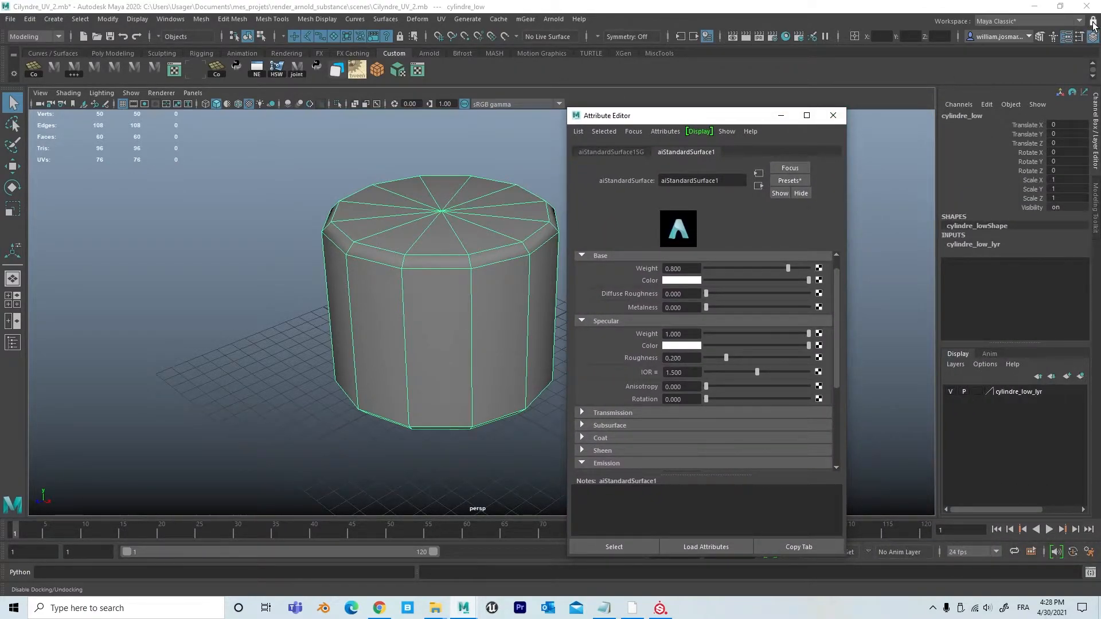
{"action": "left_click_drag", "start_coordinate": [732, 118], "coordinate": [1095, 269]}
{"action": "left_click", "coordinate": [1095, 269]}
{"action": "left_click", "coordinate": [1096, 270]}
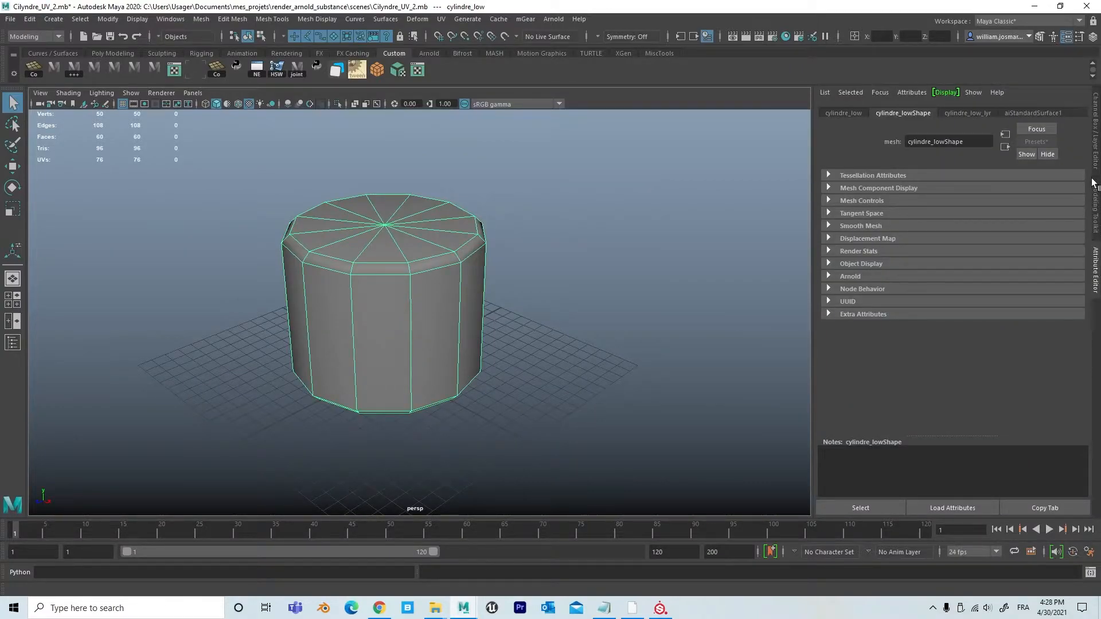
{"action": "left_click", "coordinate": [1052, 113]}
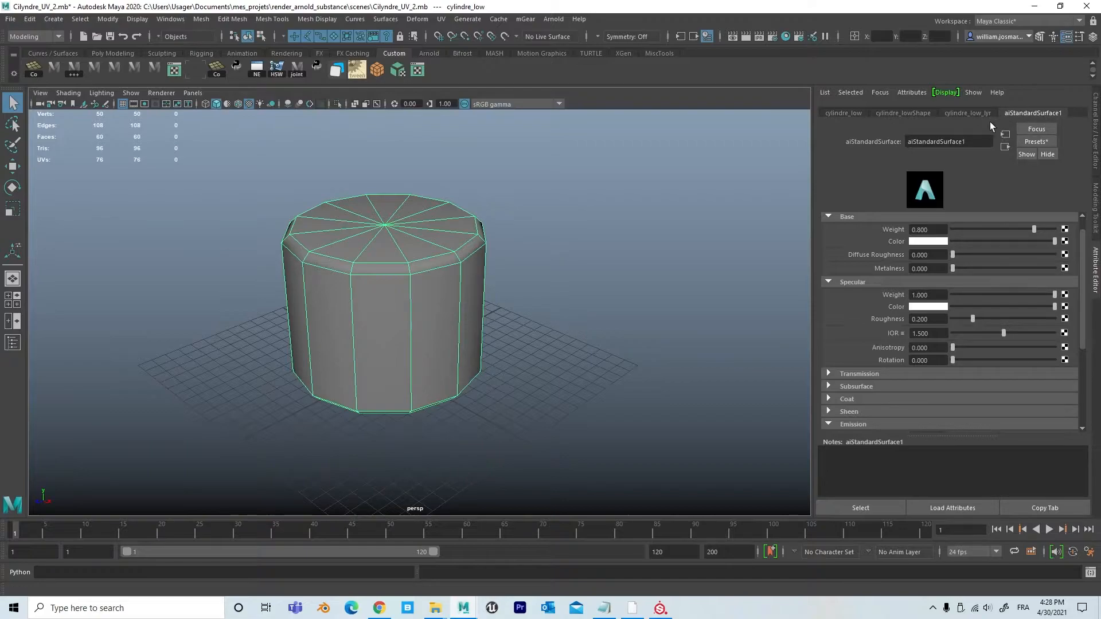
Open the Hypershade and dock it between the perspective view and the Attribute Editor, keeping the cylinder in view
{"action": "left_click", "coordinate": [786, 38]}
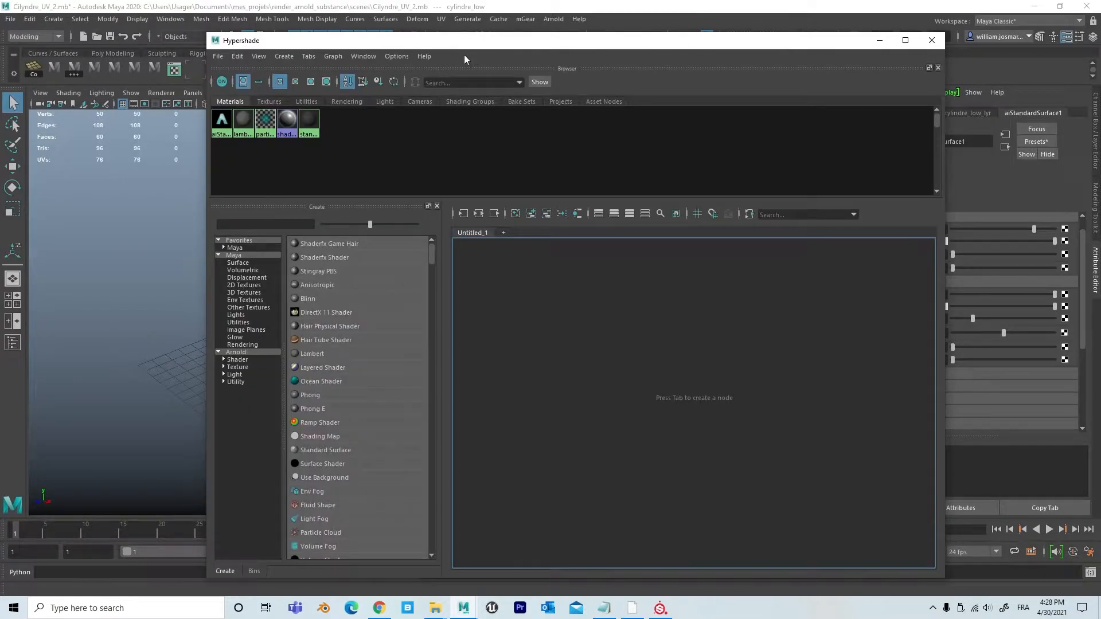
{"action": "left_click_drag", "start_coordinate": [440, 41], "coordinate": [814, 229]}
{"action": "left_click_drag", "start_coordinate": [177, 223], "coordinate": [356, 226]}
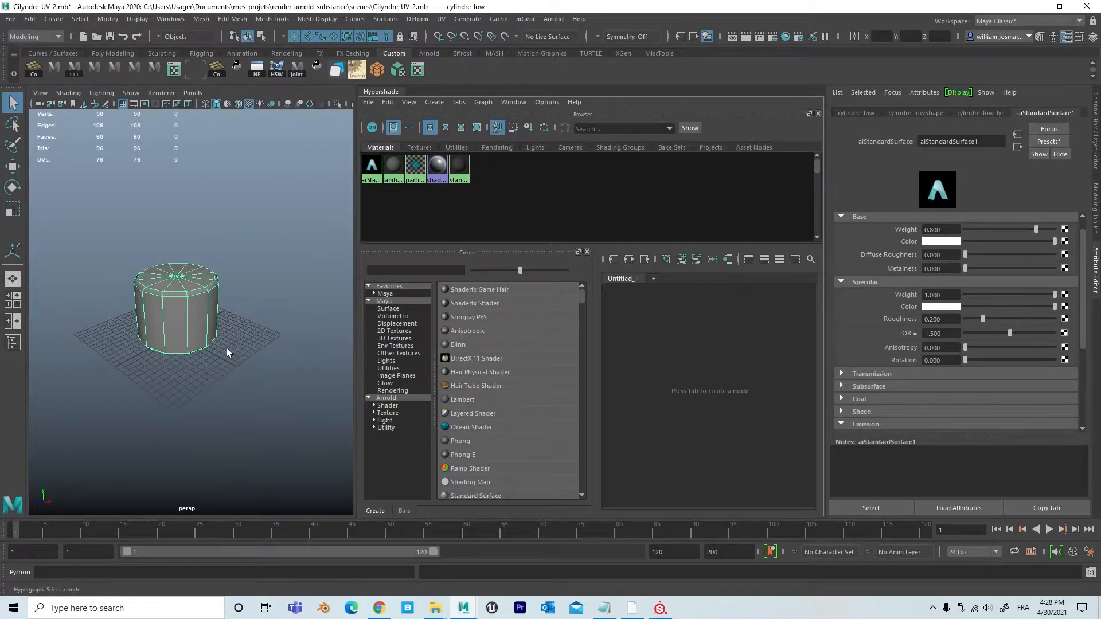
{"action": "right_click_drag", "start_coordinate": [187, 361], "coordinate": [339, 317], "text": "alt"}
{"action": "middle_click_drag", "start_coordinate": [300, 313], "coordinate": [310, 312], "text": "alt"}
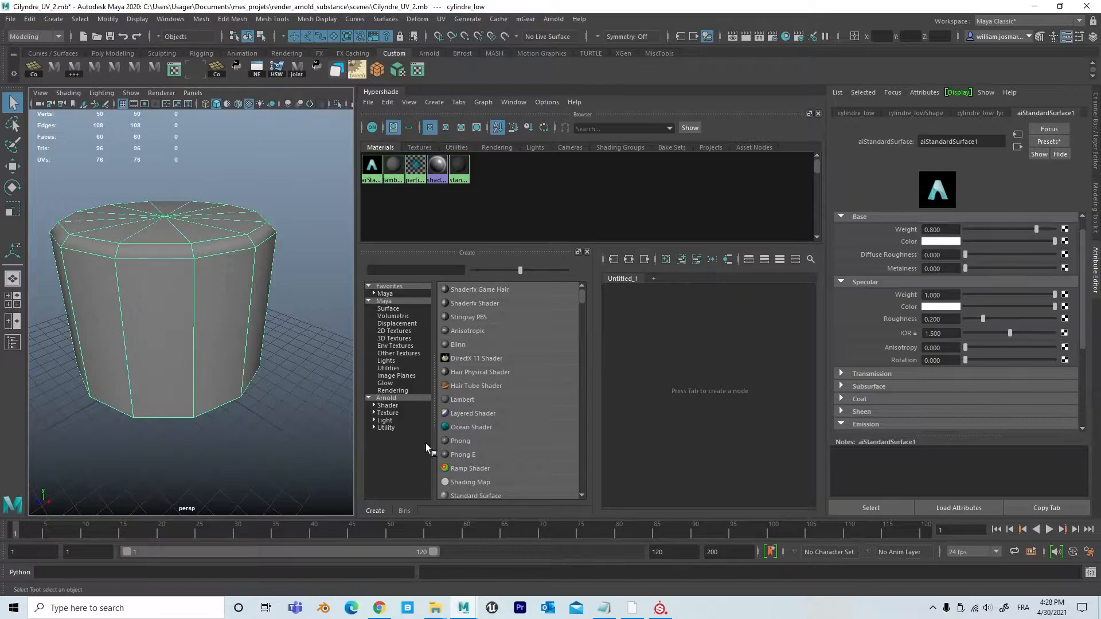
{"action": "scroll", "coordinate": [493, 398], "scroll_direction": "down", "scroll_amount": 1}
{"action": "scroll", "coordinate": [494, 404], "scroll_direction": "down", "scroll_amount": 2}
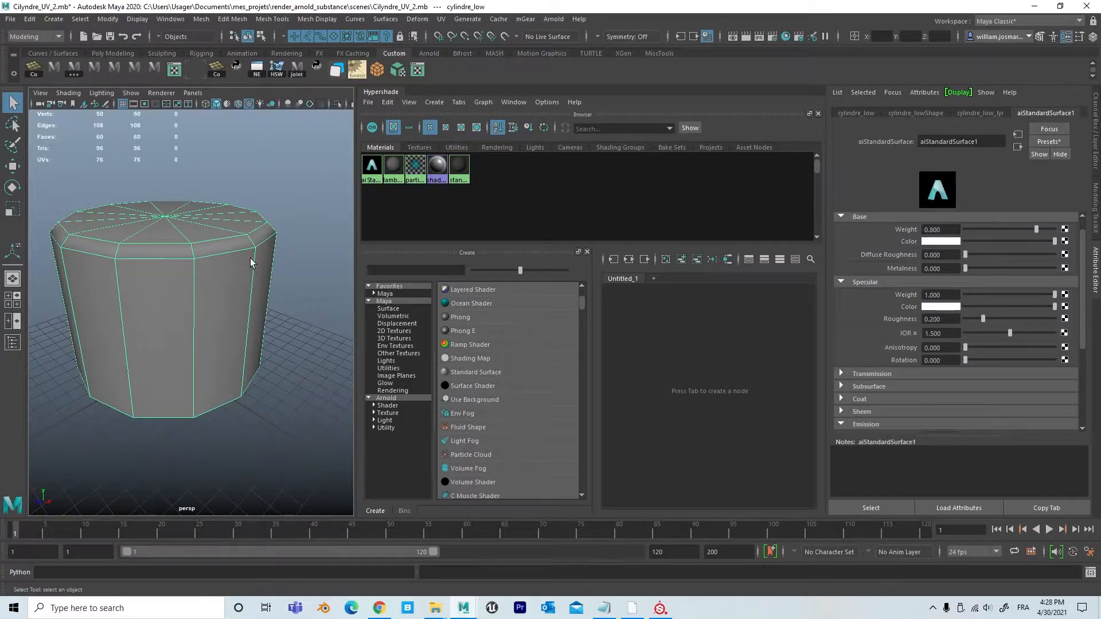
Rename the aiStandardSurface1 material to mat_cylindre_aiStdSuf
{"action": "left_click", "coordinate": [372, 167]}
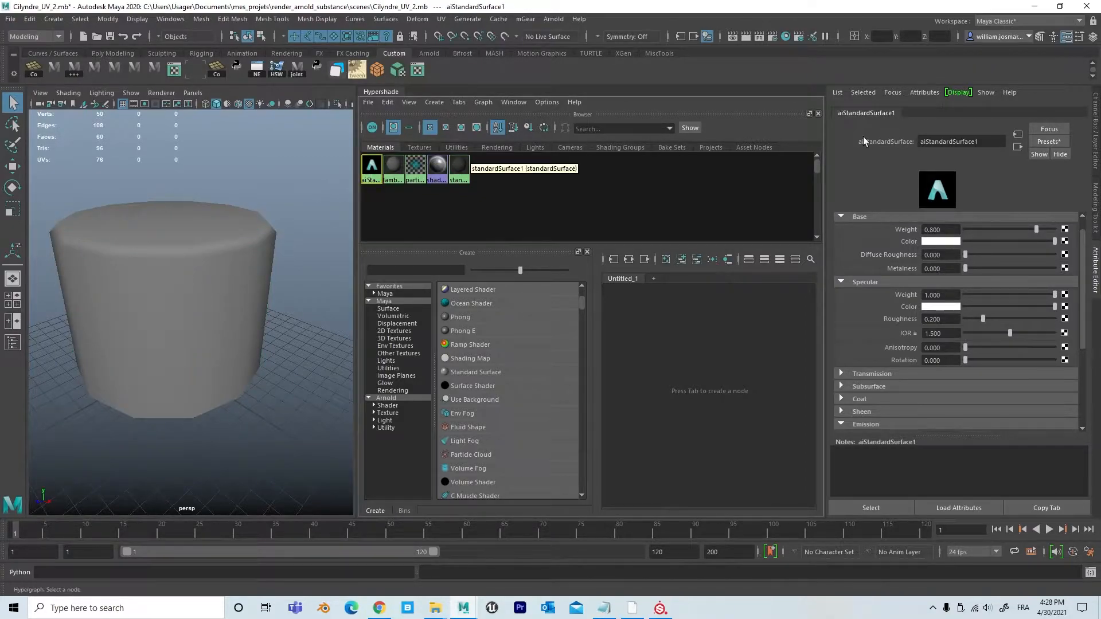
{"action": "left_click", "coordinate": [921, 142]}
{"action": "type", "text": "mat_cylindre_"}
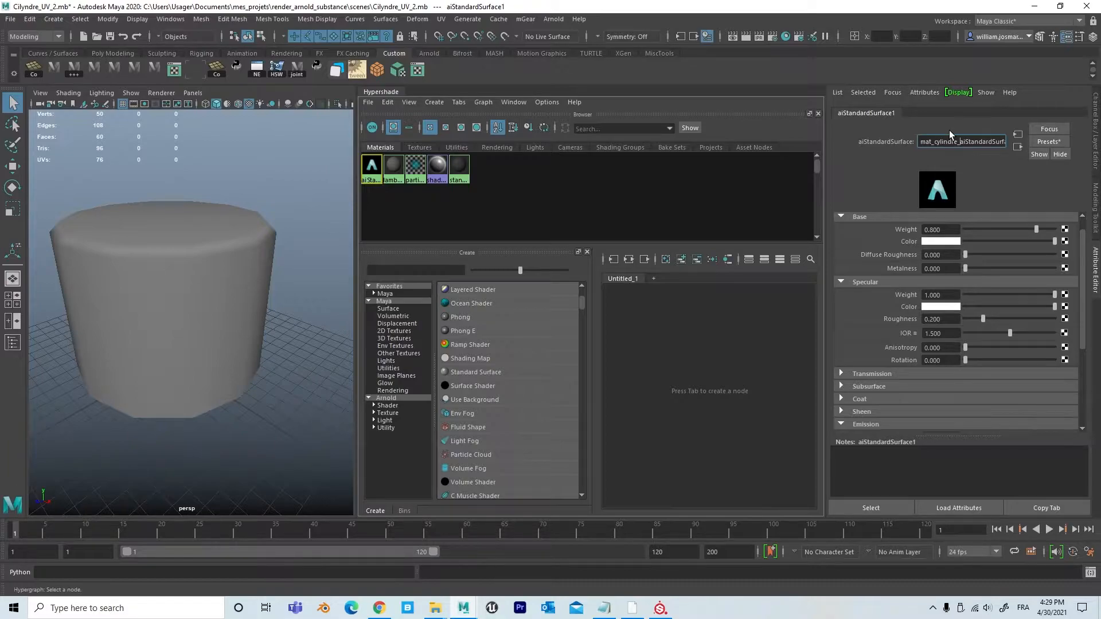
{"action": "left_click_drag", "start_coordinate": [964, 142], "coordinate": [1006, 141]}
{"action": "left_click", "coordinate": [969, 141]}
{"action": "key", "text": "BackSpace"}
{"action": "key", "text": "BackSpace"}
{"action": "key", "text": "BackSpace"}
{"action": "key", "text": "BackSpace"}
{"action": "key", "text": "BackSpace"}
{"action": "key", "text": "BackSpace"}
{"action": "type", "text": "d"}
{"action": "key", "text": "BackSpace"}
{"action": "key", "text": "BackSpace"}
{"action": "key", "text": "Return"}
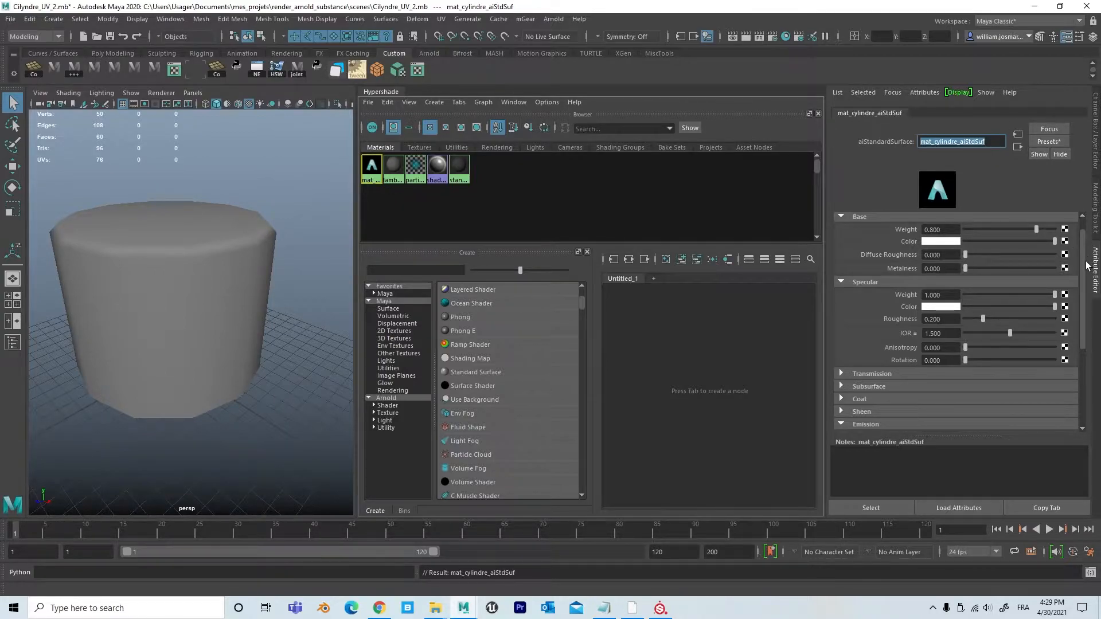
Map a File texture to the Bump Mapping attribute in the Geometry section of mat_cylindre_aiStdSuf
{"action": "scroll", "coordinate": [1085, 260], "scroll_direction": "up", "scroll_amount": 1}
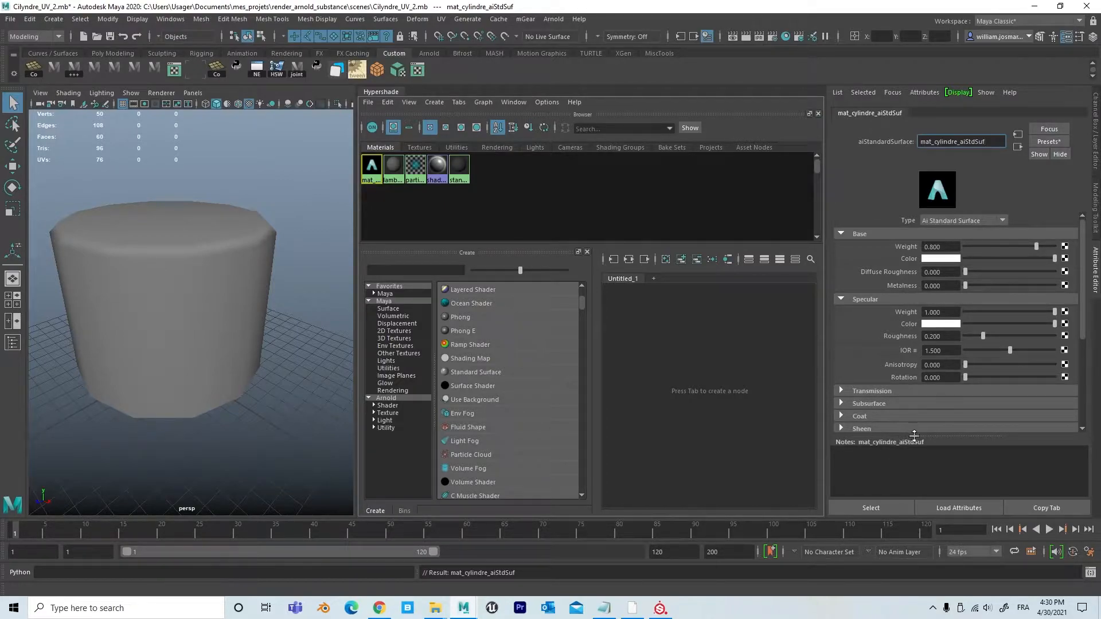
{"action": "left_click_drag", "start_coordinate": [920, 437], "coordinate": [922, 460]}
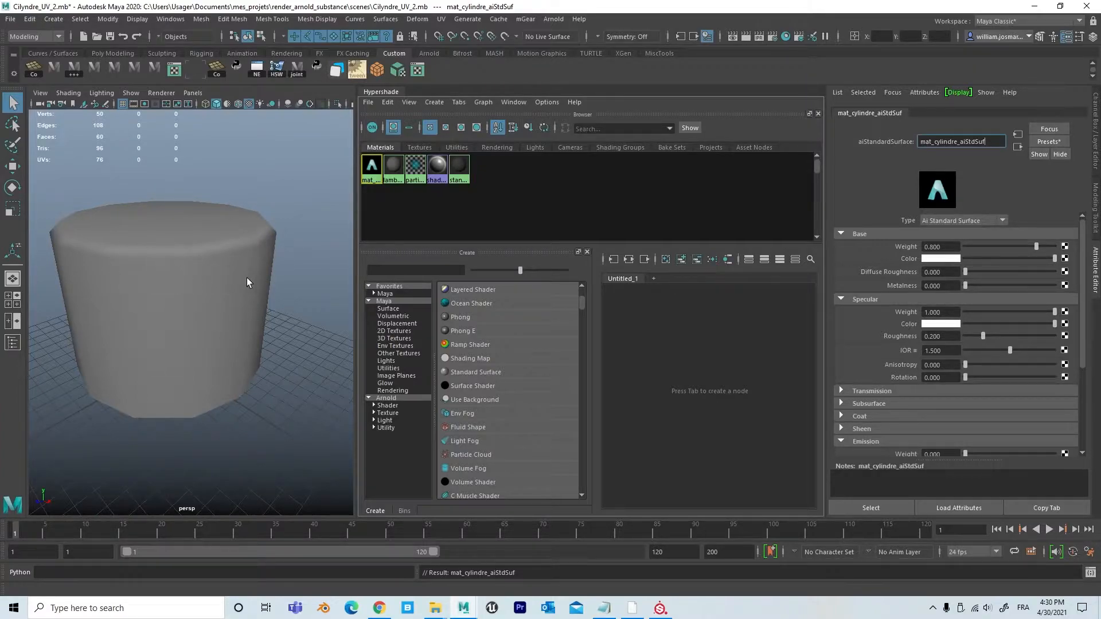
{"action": "right_click_drag", "start_coordinate": [221, 298], "coordinate": [265, 277], "text": "alt"}
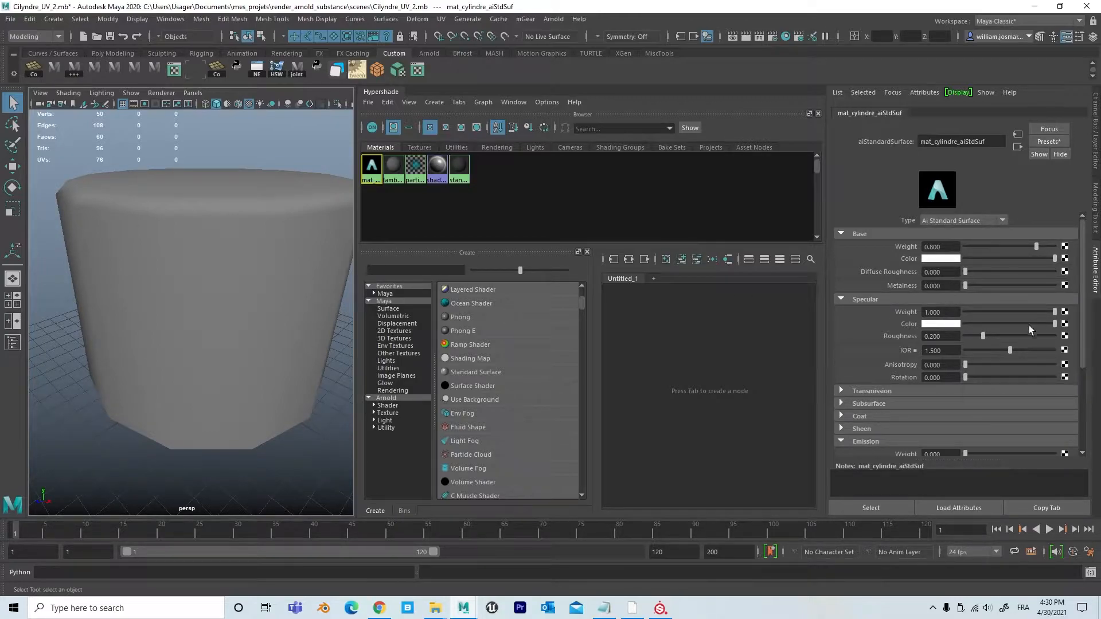
{"action": "scroll", "coordinate": [993, 329], "scroll_direction": "down", "scroll_amount": 5}
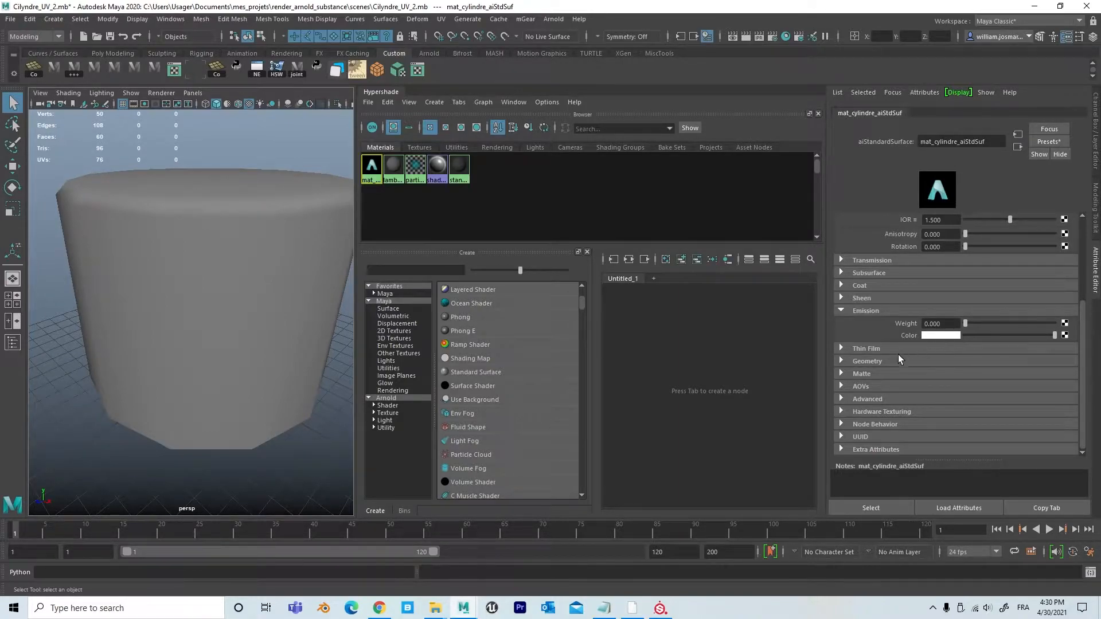
{"action": "left_click", "coordinate": [840, 361]}
{"action": "left_click_drag", "start_coordinate": [1083, 331], "coordinate": [1083, 359]}
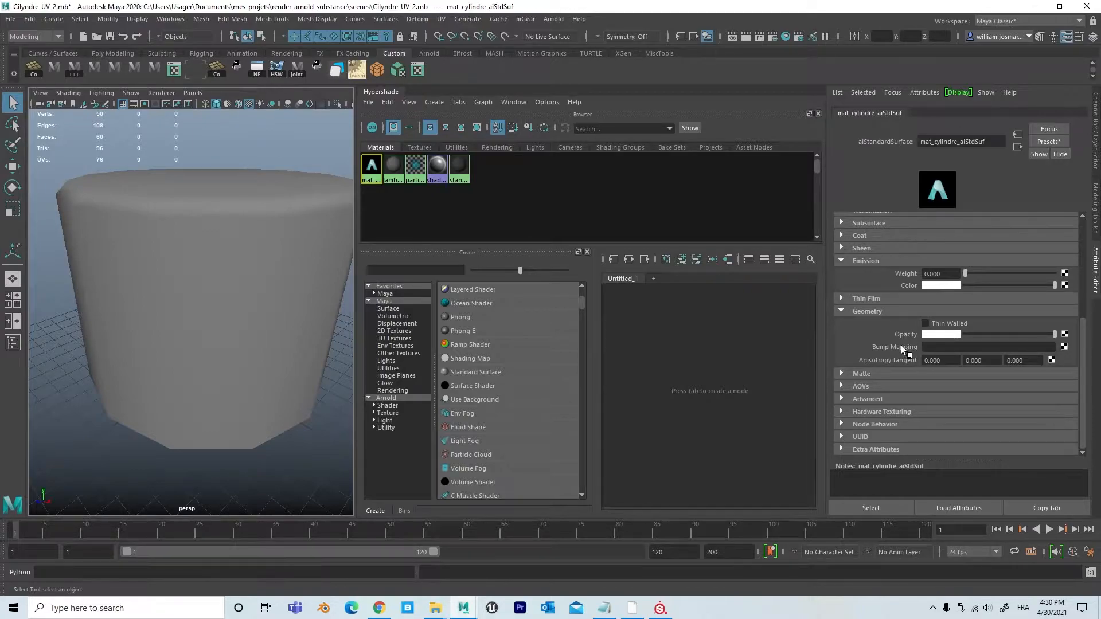
{"action": "left_click", "coordinate": [1064, 347]}
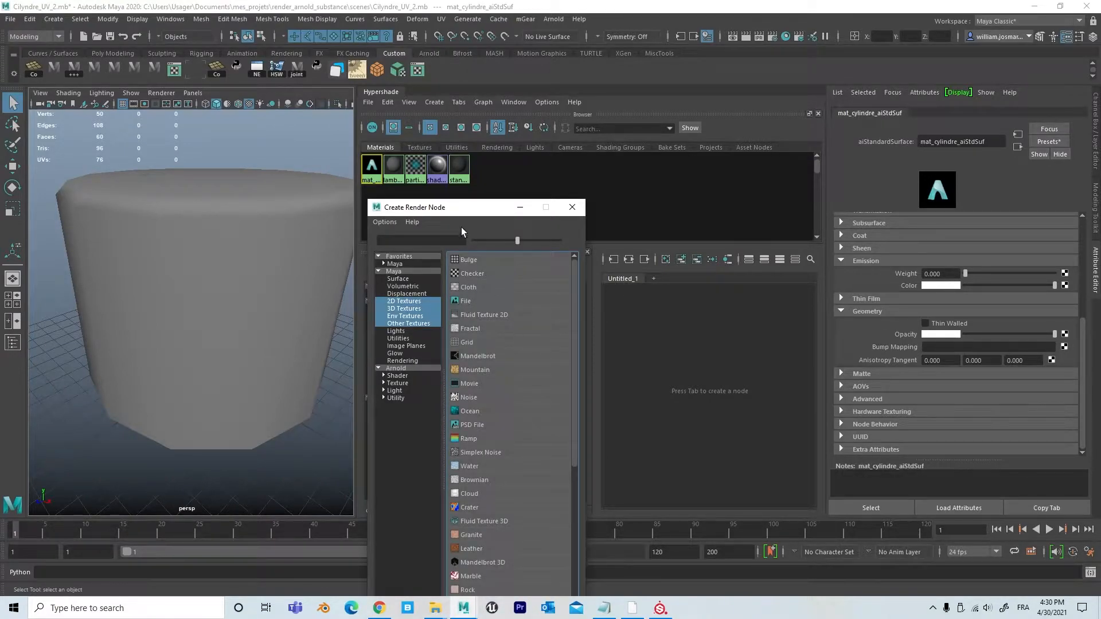
{"action": "left_click_drag", "start_coordinate": [475, 214], "coordinate": [587, 116]}
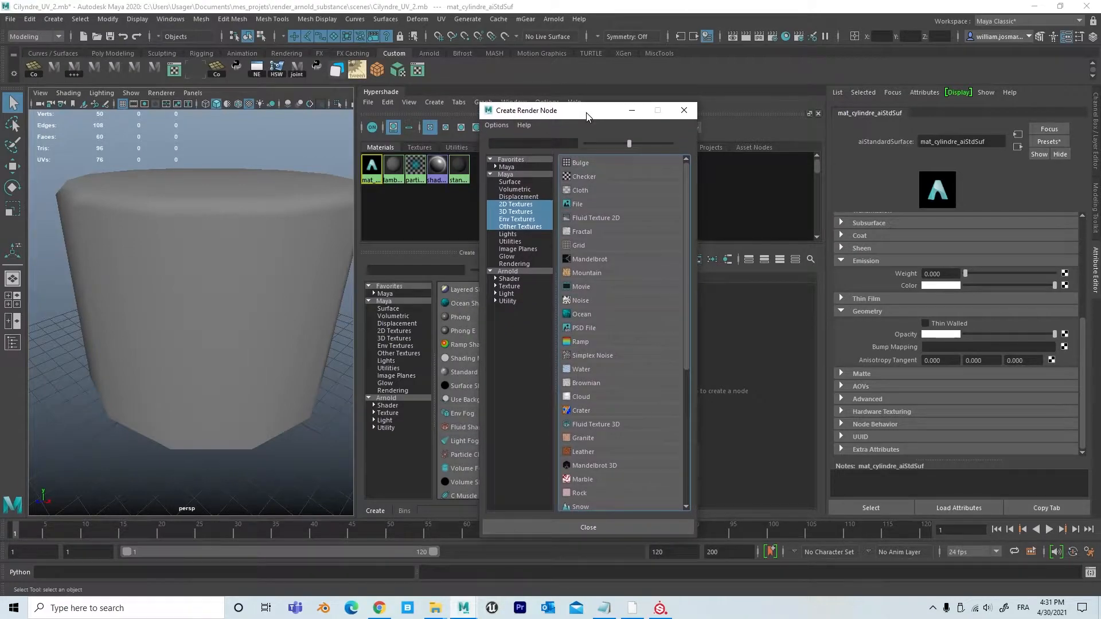
{"action": "left_click", "coordinate": [589, 205]}
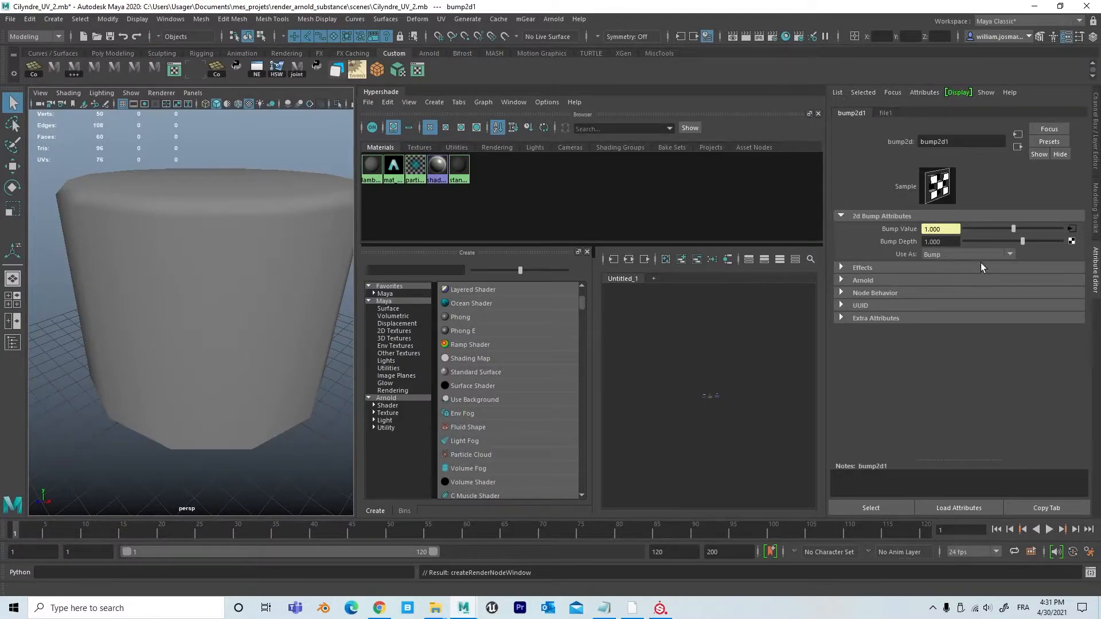
Examine the file and bump2d nodes in the Hypershade graph and widen its work area by narrowing the node creation list
{"action": "right_click_drag", "start_coordinate": [651, 426], "coordinate": [803, 433], "text": "alt"}
{"action": "middle_click_drag", "start_coordinate": [721, 437], "coordinate": [630, 450], "text": "alt"}
{"action": "right_click_drag", "start_coordinate": [668, 435], "coordinate": [835, 437], "text": "alt"}
{"action": "middle_click_drag", "start_coordinate": [718, 396], "coordinate": [702, 480], "text": "alt"}
{"action": "right_click_drag", "start_coordinate": [666, 457], "coordinate": [777, 439], "text": "alt"}
{"action": "middle_click_drag", "start_coordinate": [736, 417], "coordinate": [731, 450], "text": "alt"}
{"action": "right_click_drag", "start_coordinate": [730, 450], "coordinate": [764, 463], "text": "alt"}
{"action": "middle_click_drag", "start_coordinate": [763, 463], "coordinate": [686, 463], "text": "alt"}
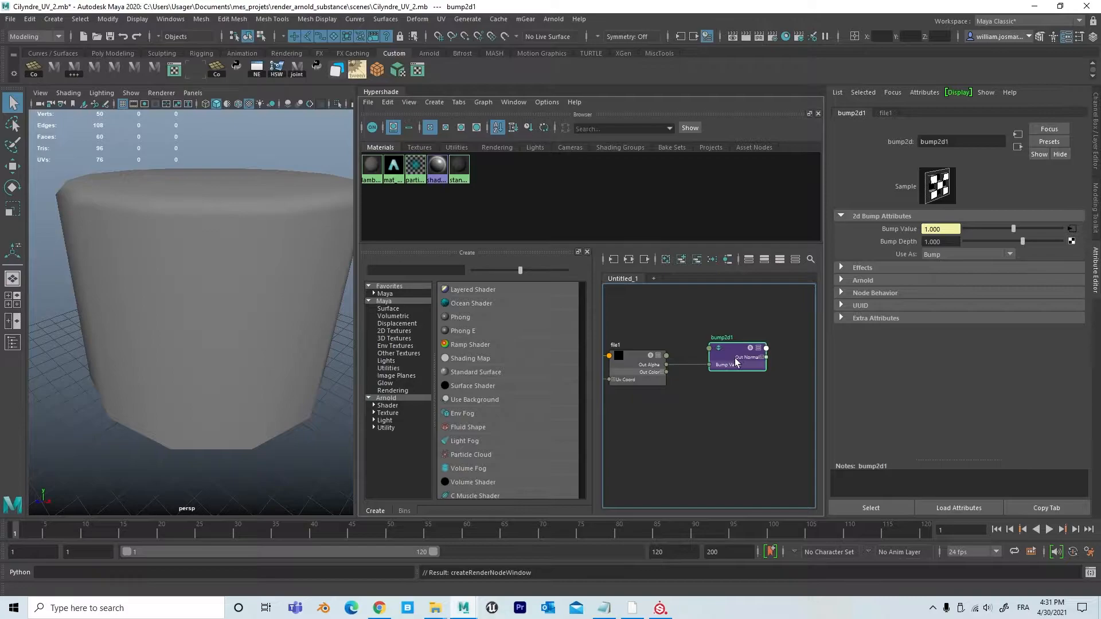
{"action": "middle_click_drag", "start_coordinate": [680, 412], "coordinate": [791, 411], "text": "alt"}
{"action": "middle_click_drag", "start_coordinate": [740, 384], "coordinate": [626, 423], "text": "alt"}
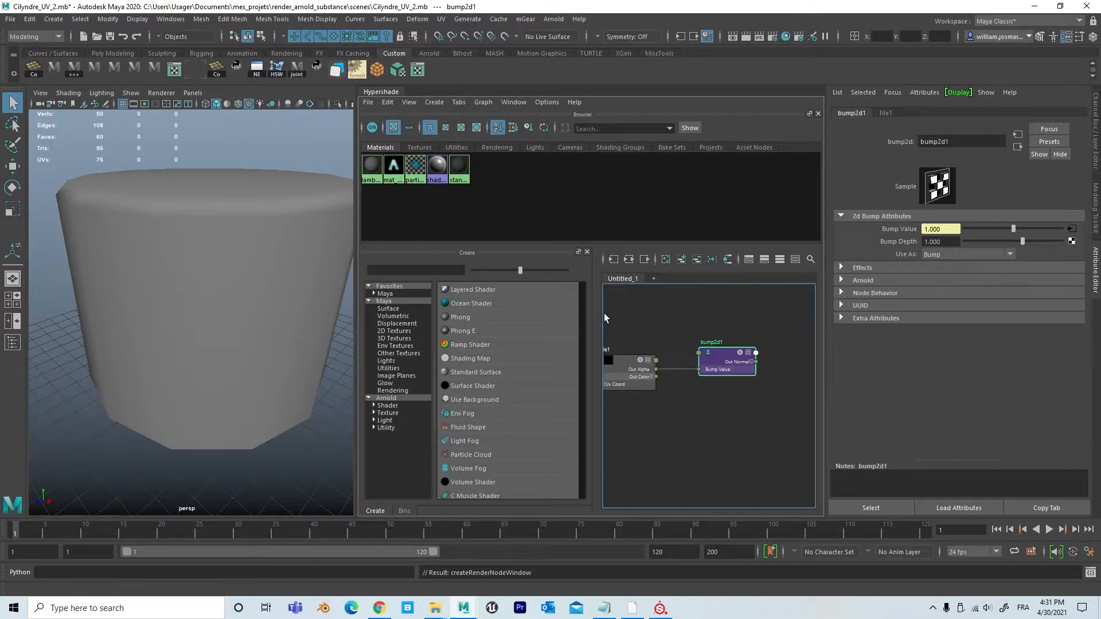
{"action": "left_click_drag", "start_coordinate": [595, 321], "coordinate": [483, 326]}
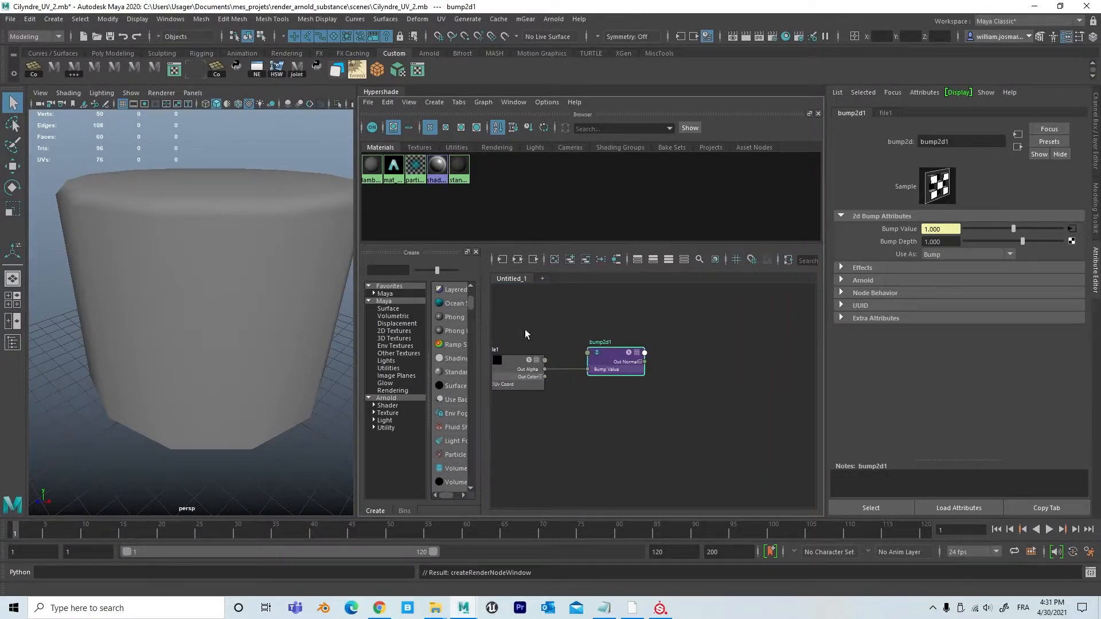
{"action": "scroll", "coordinate": [659, 418], "scroll_direction": "down", "scroll_amount": 3}
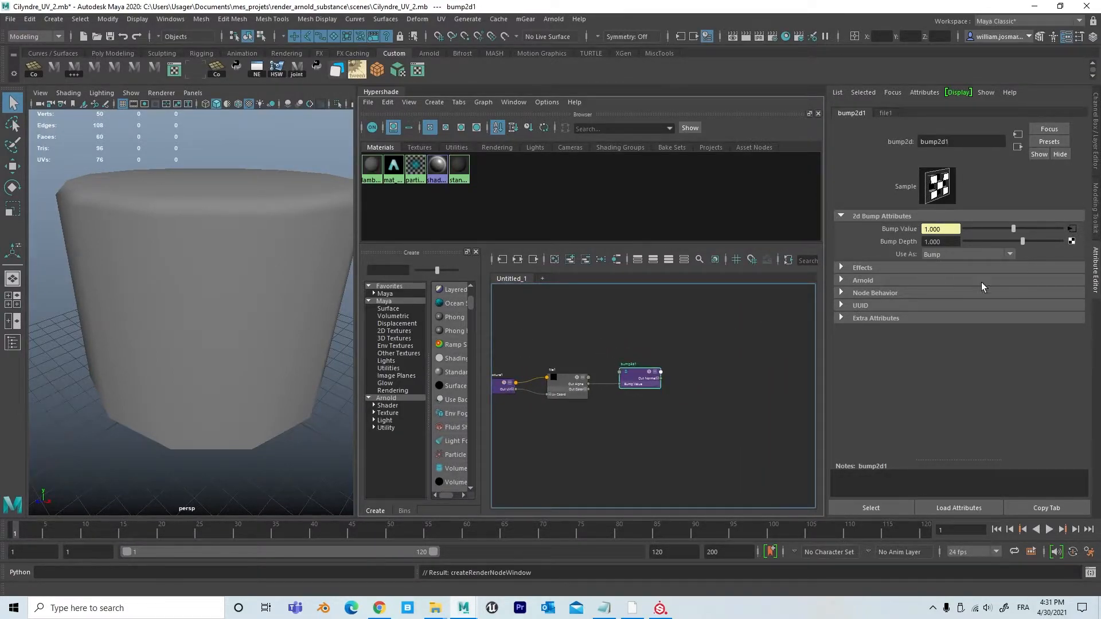
Set the bump2d1 node to be used as Tangent Space Normals and check the attributes of the connected file1 node
{"action": "left_click", "coordinate": [944, 255]}
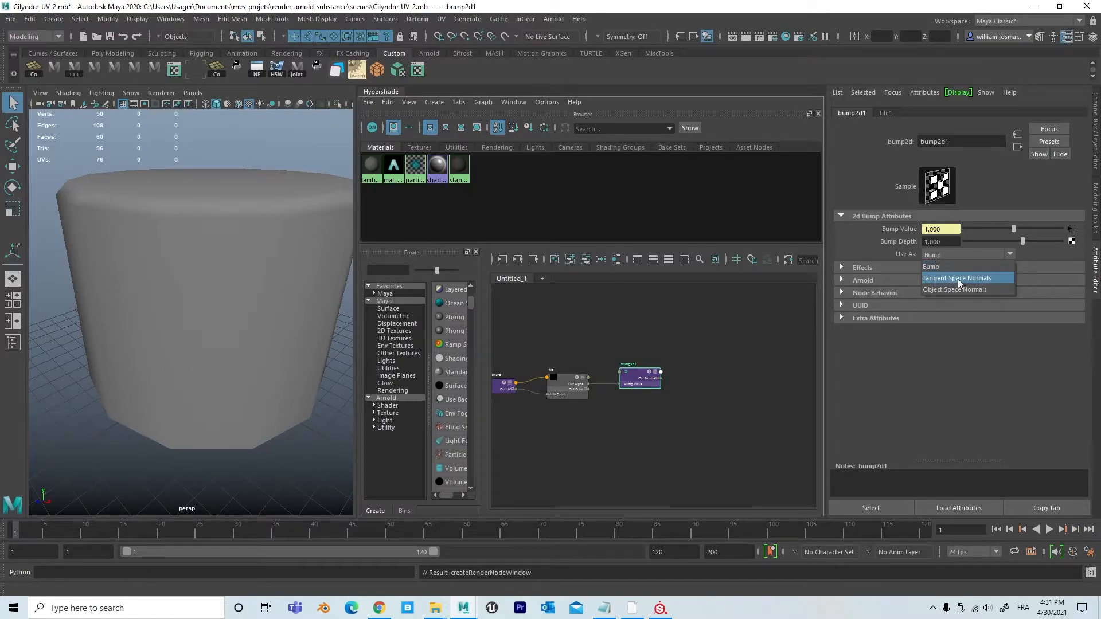
{"action": "left_click", "coordinate": [973, 278]}
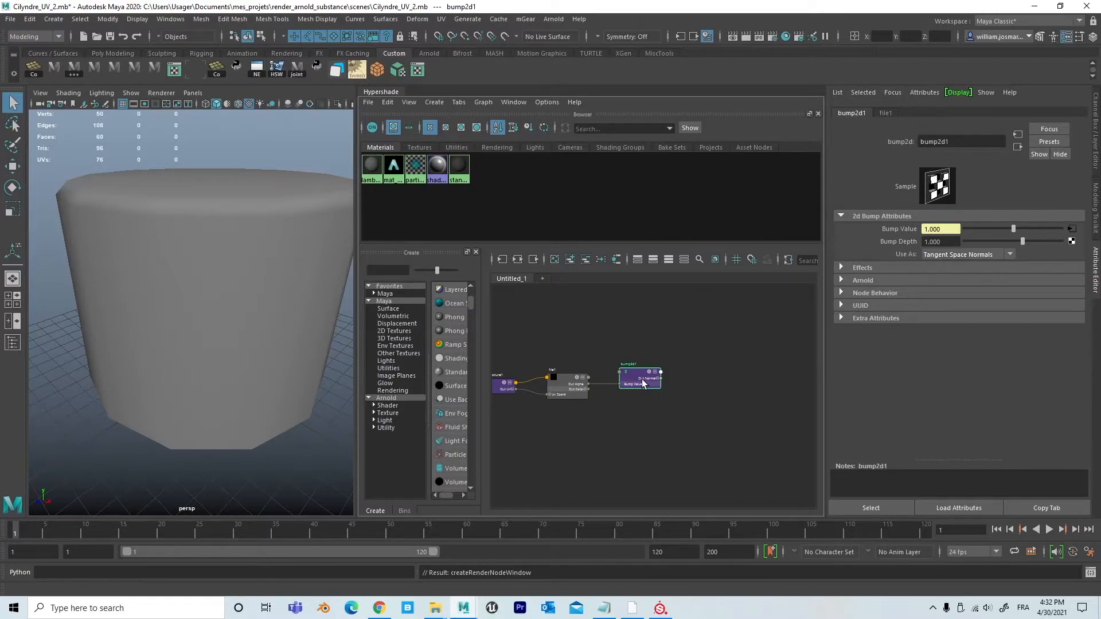
{"action": "left_click", "coordinate": [885, 114]}
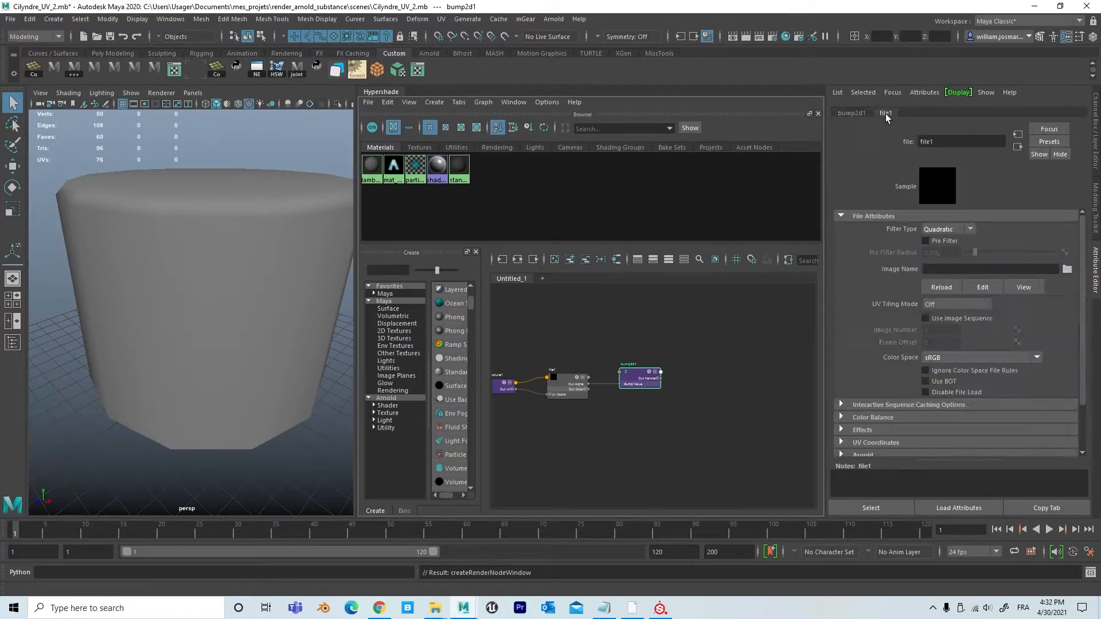
{"action": "left_click", "coordinate": [853, 114]}
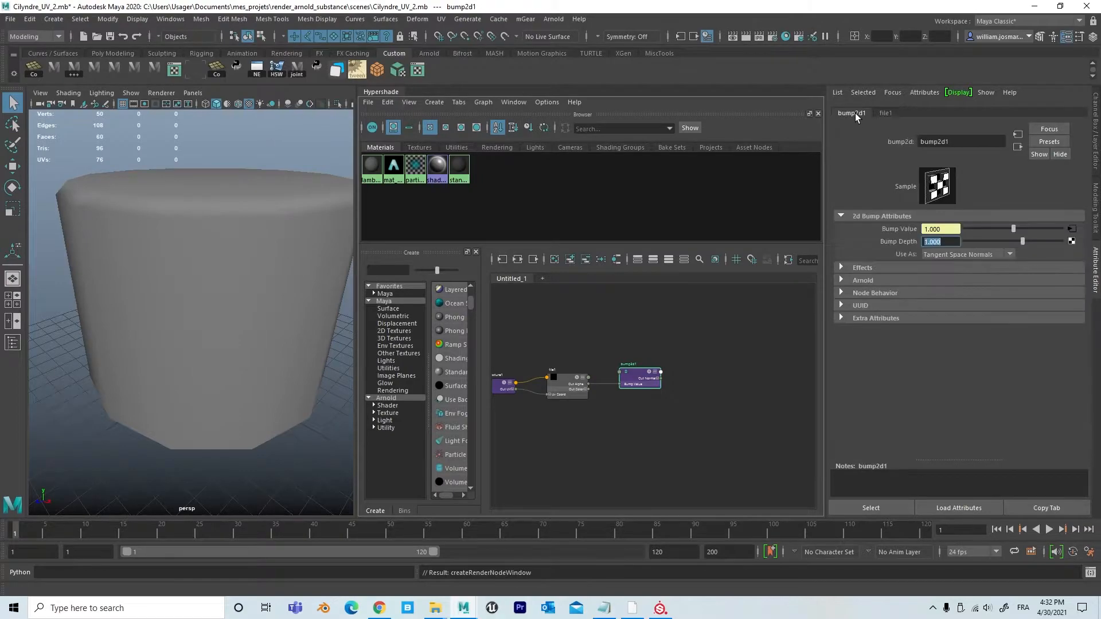
Load the cylindre_low_Normal.png image from the sourceimages folder into the file1 texture node
{"action": "left_click", "coordinate": [574, 391]}
{"action": "right_click_drag", "start_coordinate": [573, 391], "coordinate": [664, 446], "text": "alt"}
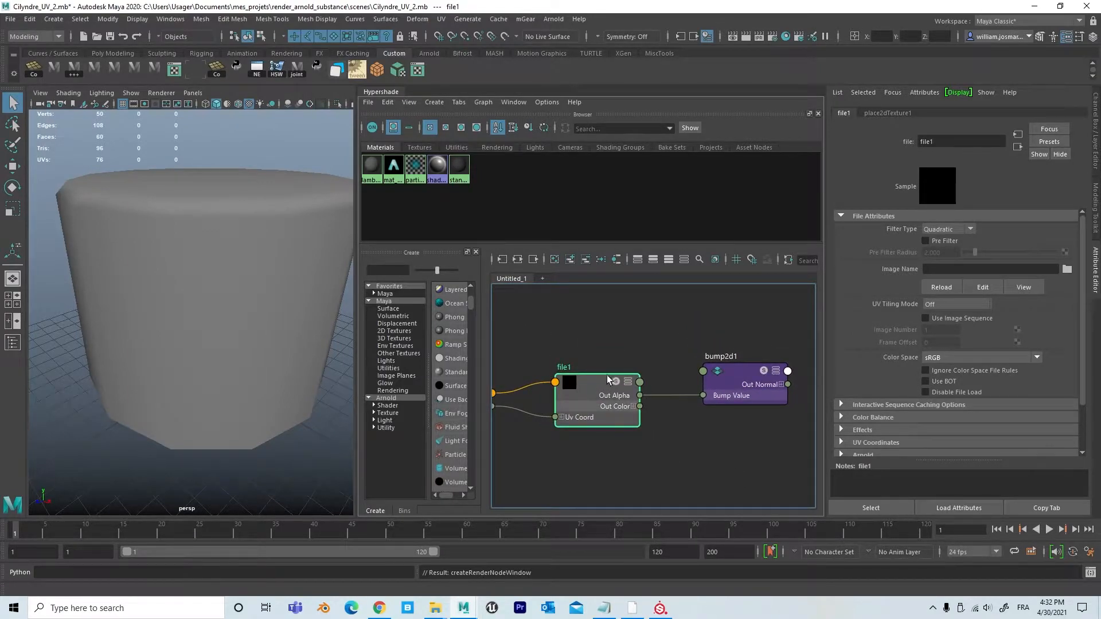
{"action": "left_click", "coordinate": [1068, 269]}
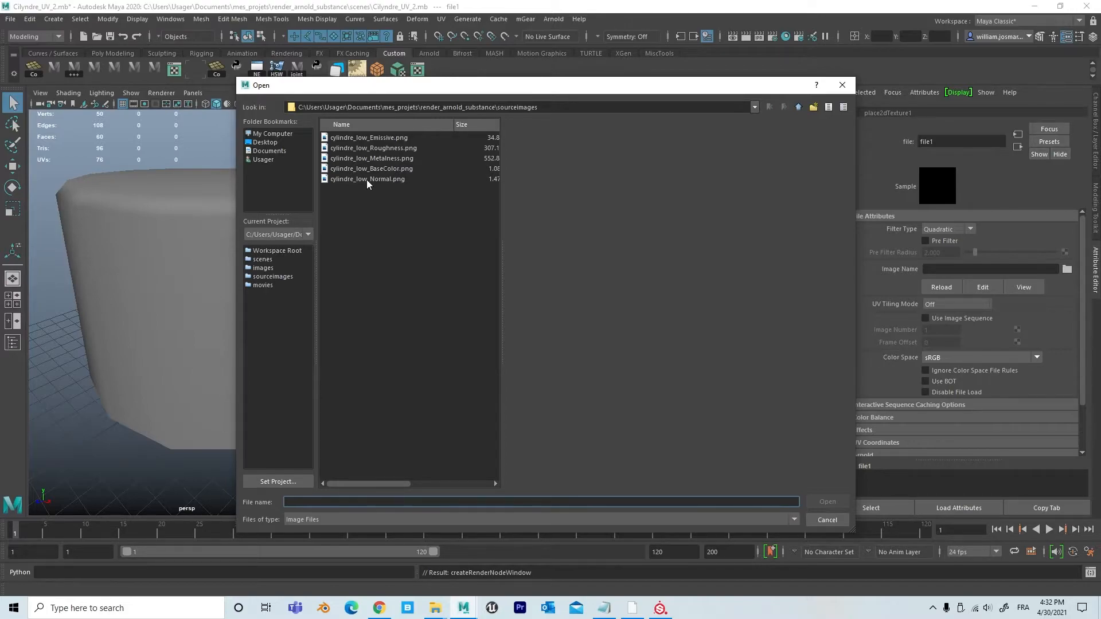
{"action": "left_click", "coordinate": [384, 178]}
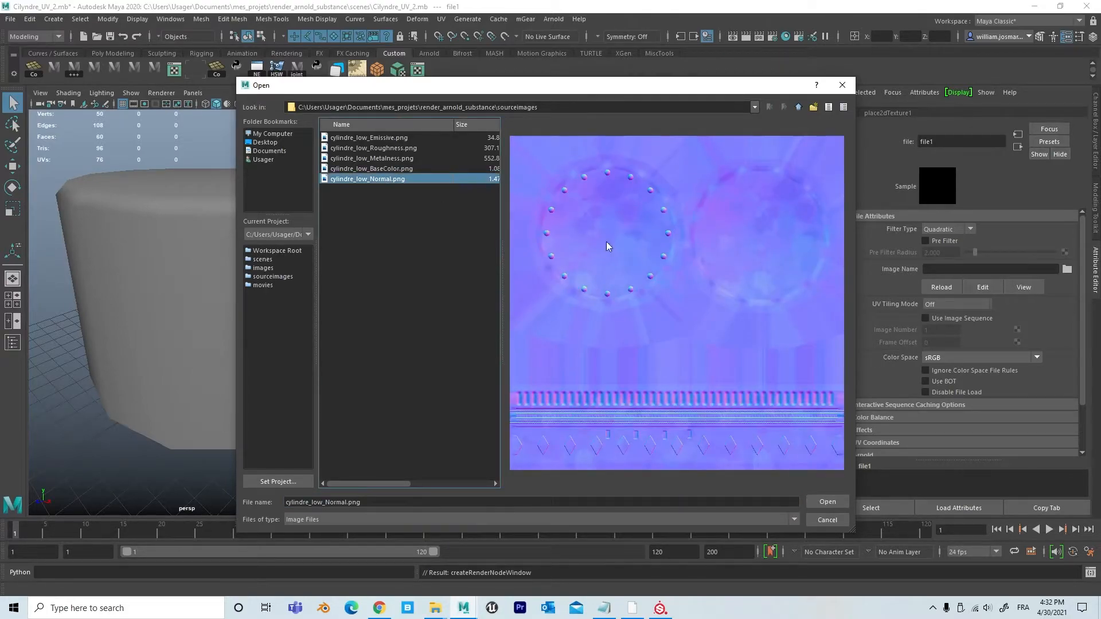
{"action": "left_click", "coordinate": [827, 503]}
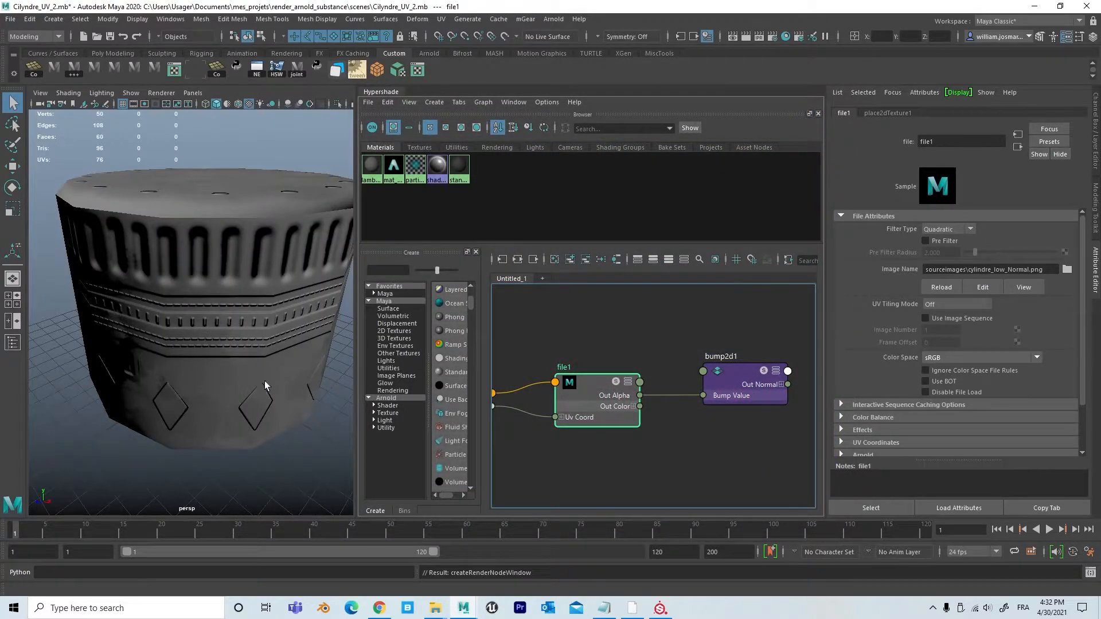
Set the normal map texture's color space to Raw and inspect the relief shading on the cylinder
{"action": "left_click_drag", "start_coordinate": [267, 380], "coordinate": [276, 338], "text": "alt"}
{"action": "scroll", "coordinate": [288, 329], "scroll_direction": "up", "scroll_amount": 5}
{"action": "scroll", "coordinate": [278, 340], "scroll_direction": "down", "scroll_amount": 5}
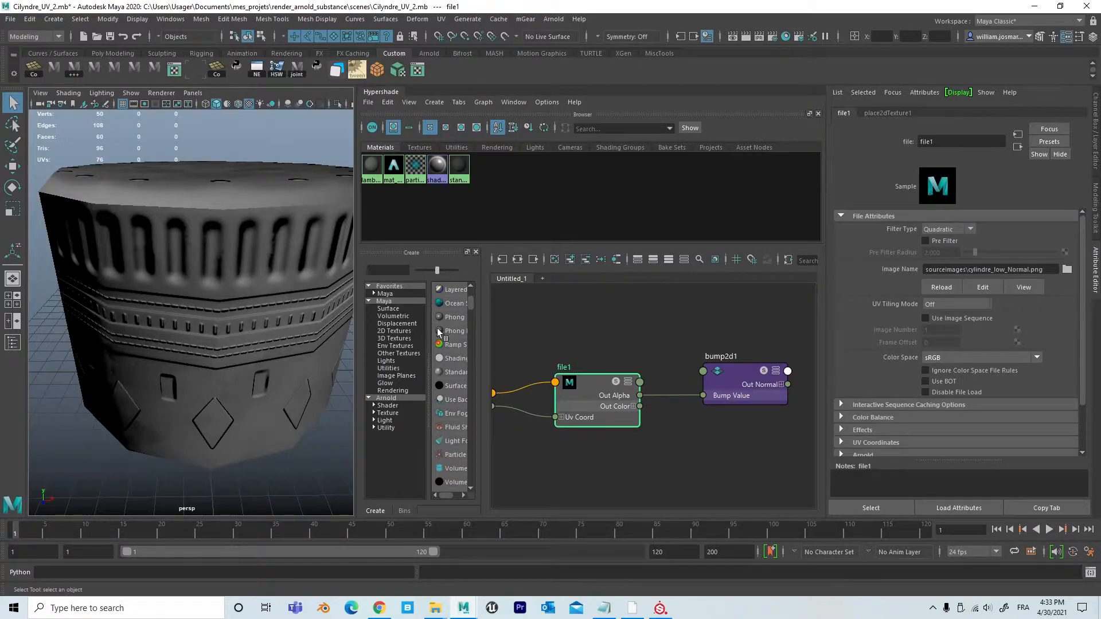
{"action": "left_click", "coordinate": [952, 359]}
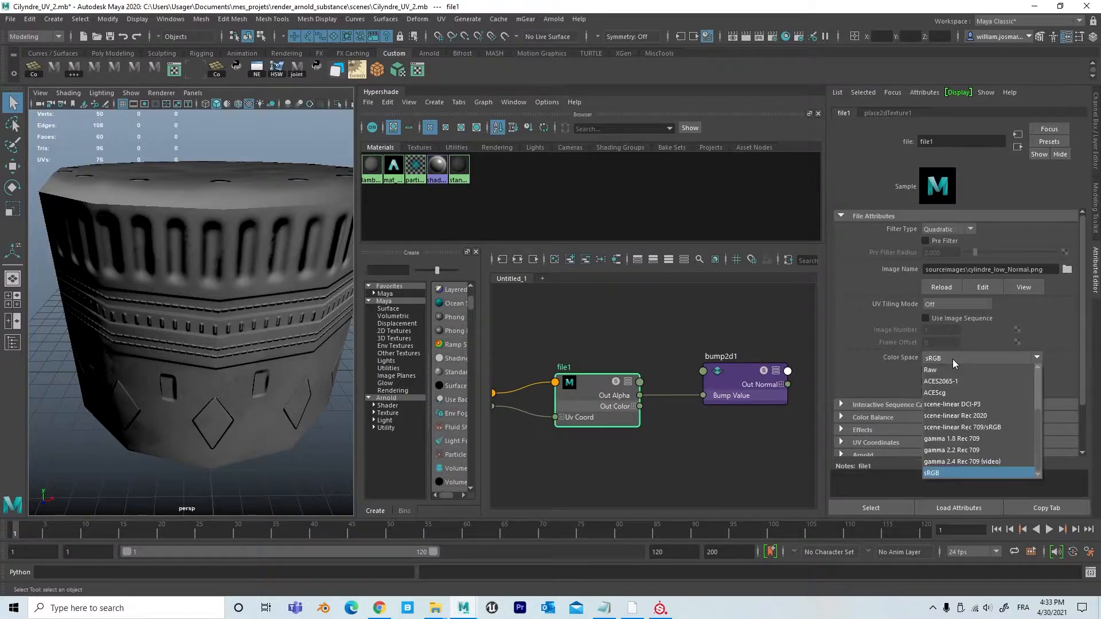
{"action": "left_click", "coordinate": [935, 372]}
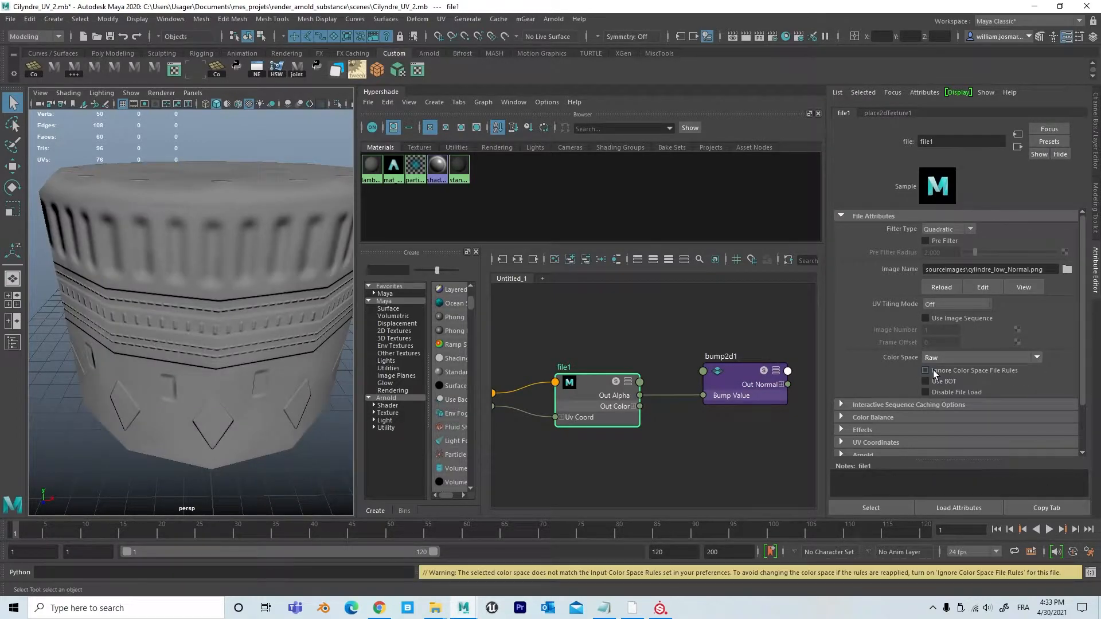
{"action": "left_click_drag", "start_coordinate": [250, 431], "coordinate": [281, 422], "text": "alt"}
{"action": "right_click_drag", "start_coordinate": [277, 405], "coordinate": [260, 384], "text": "alt"}
{"action": "left_click_drag", "start_coordinate": [260, 384], "coordinate": [242, 368], "text": "alt"}
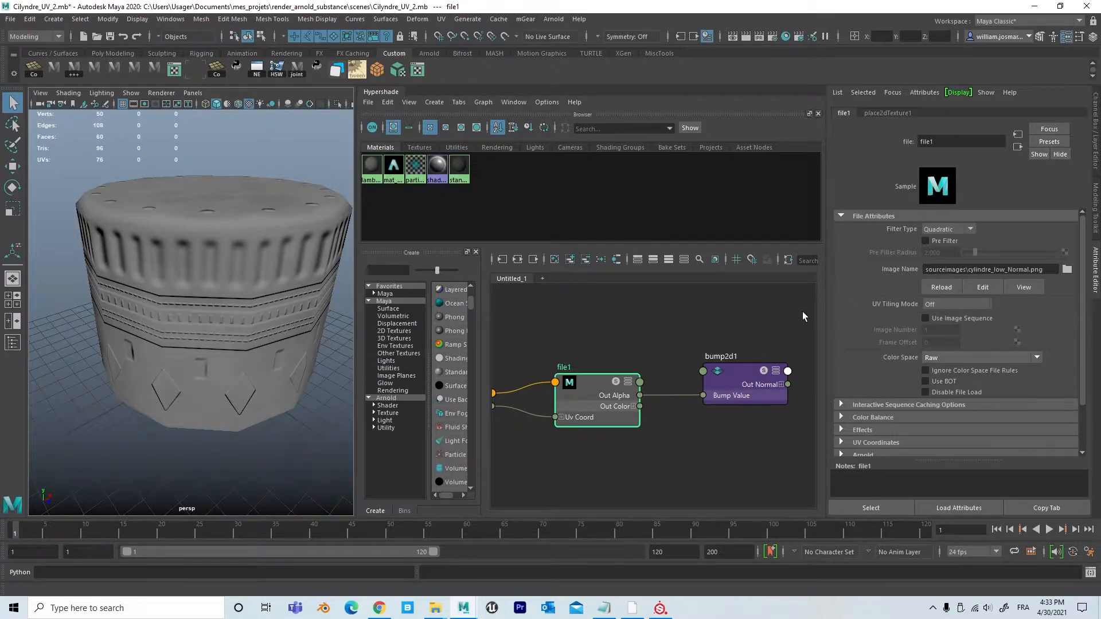
Check the bump2d1 and file1 nodes and move them closer together in the Hypershade graph
{"action": "left_click", "coordinate": [742, 370]}
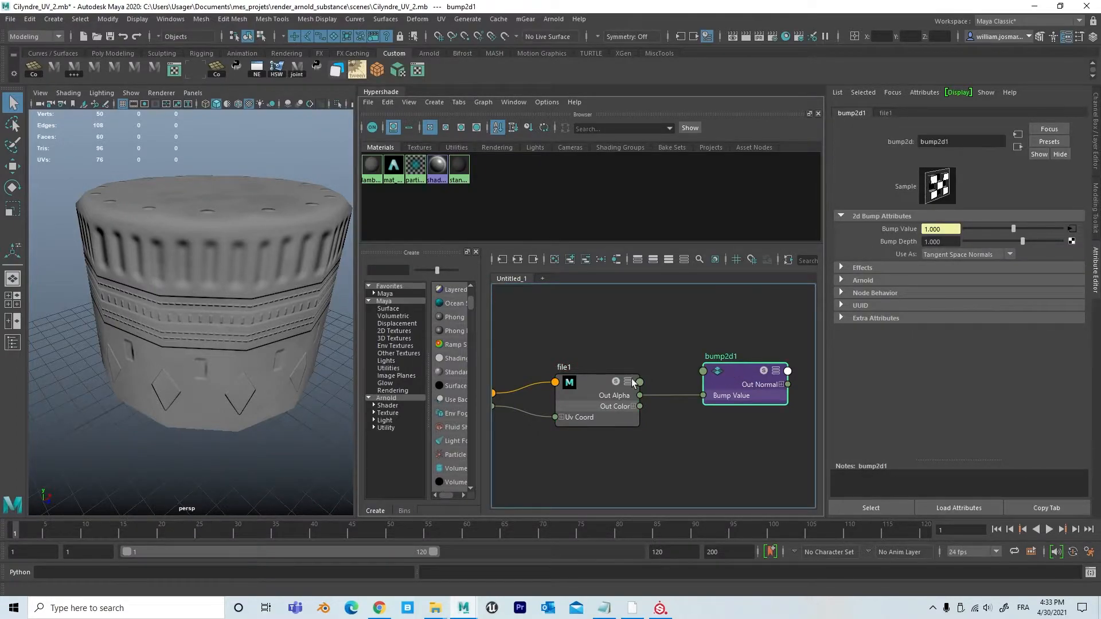
{"action": "left_click", "coordinate": [588, 386]}
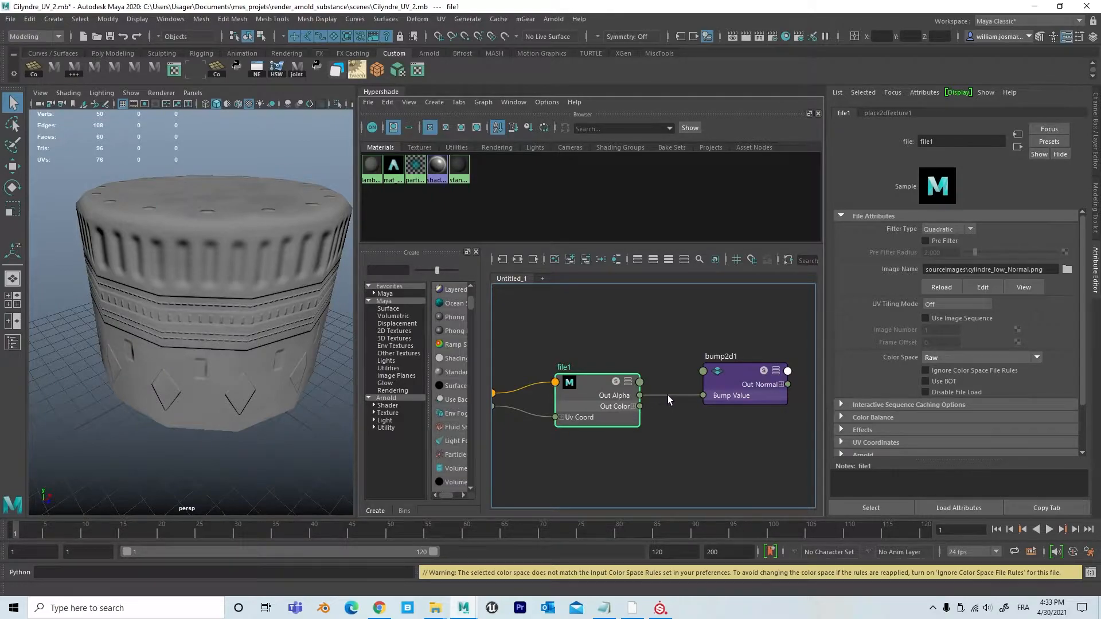
{"action": "left_click", "coordinate": [1017, 147]}
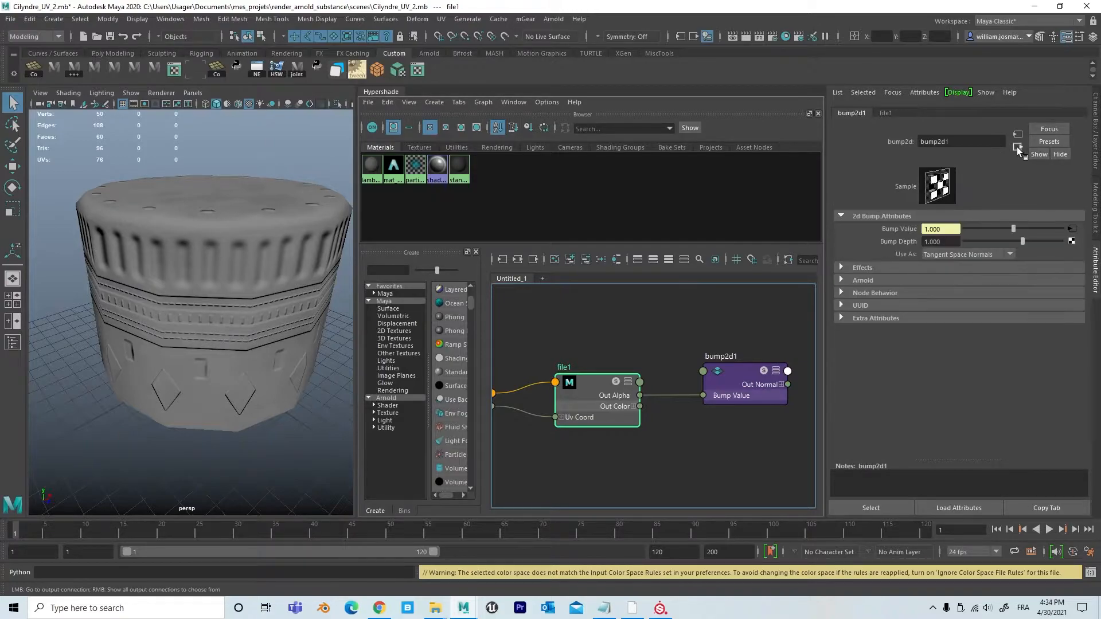
{"action": "left_click_drag", "start_coordinate": [744, 370], "coordinate": [703, 364]}
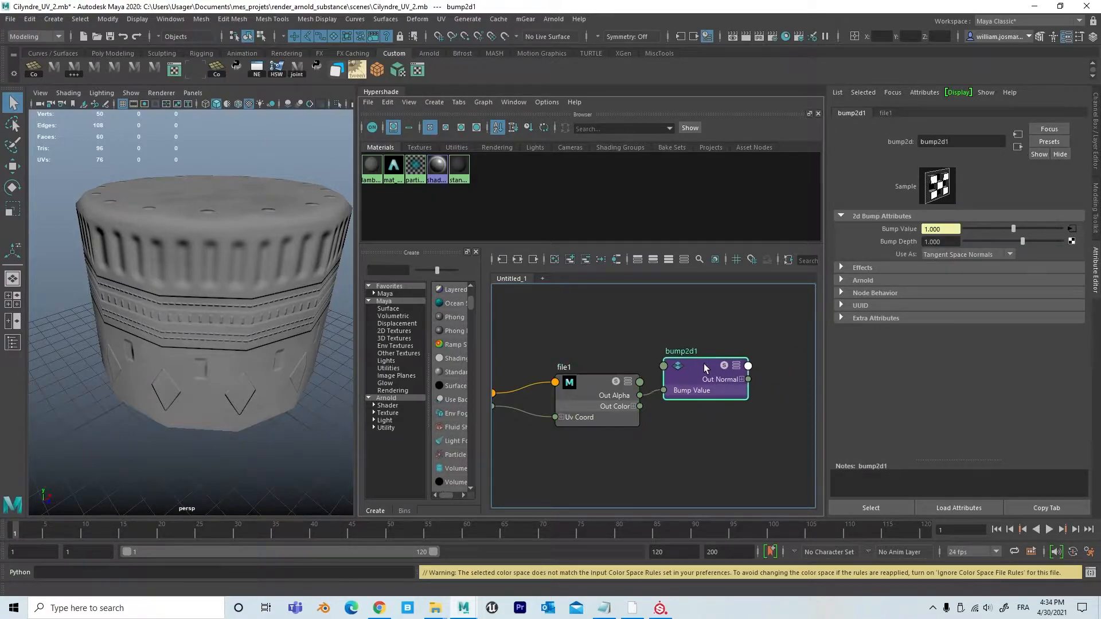
{"action": "left_click_drag", "start_coordinate": [597, 381], "coordinate": [544, 379]}
{"action": "left_click_drag", "start_coordinate": [702, 365], "coordinate": [642, 356]}
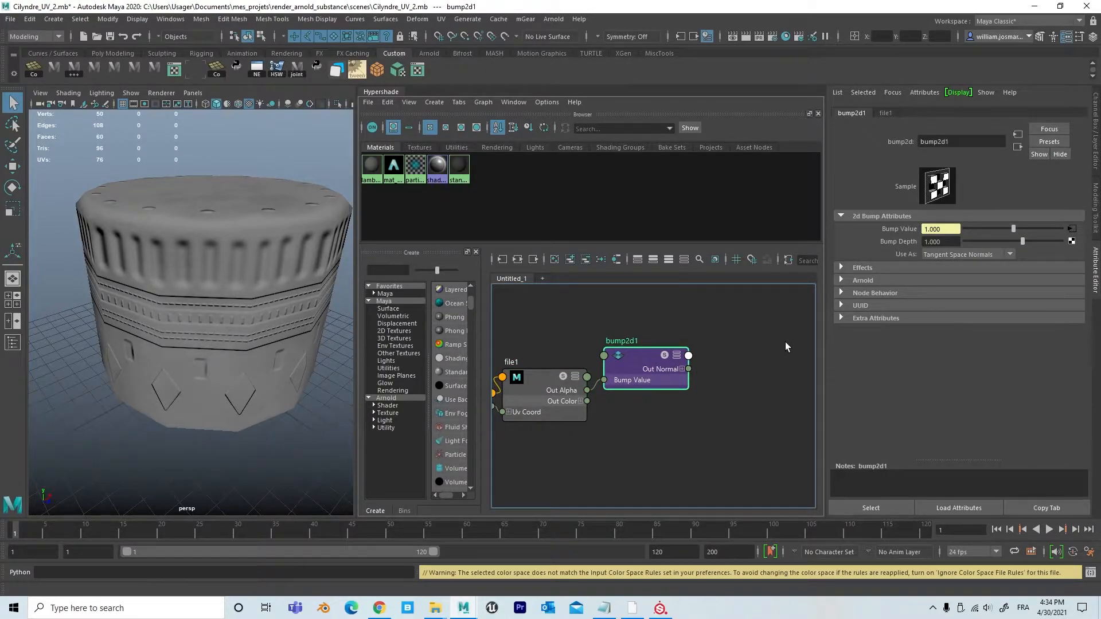
Graph the input and output connections of the mat_cylindre_aiStdSuf material in the Hypershade
{"action": "left_click", "coordinate": [1017, 147]}
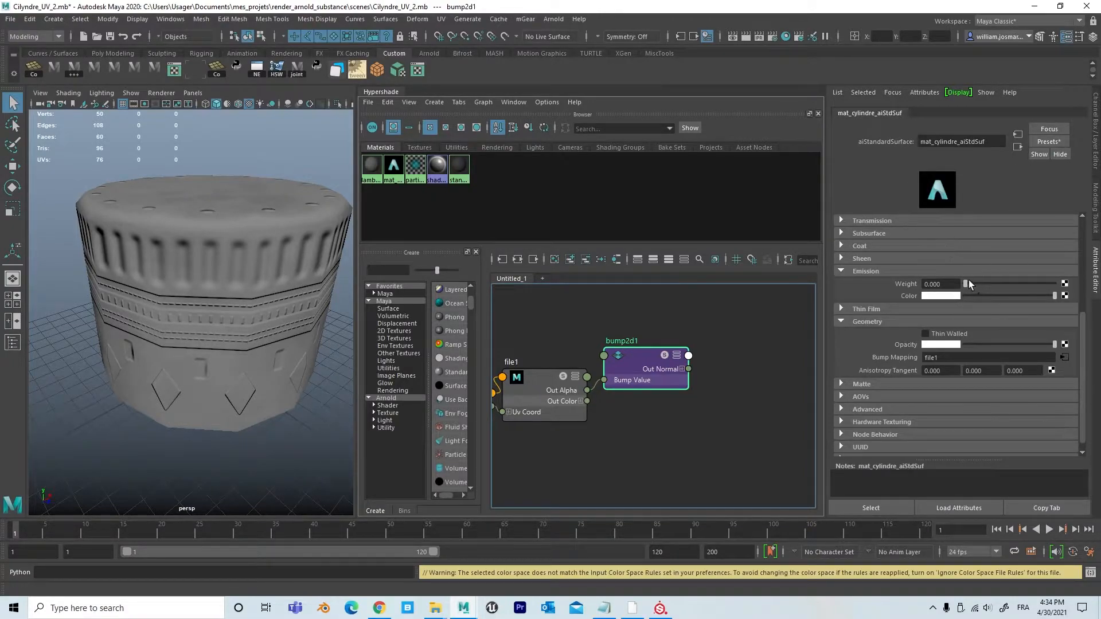
{"action": "scroll", "coordinate": [687, 450], "scroll_direction": "down", "scroll_amount": 4}
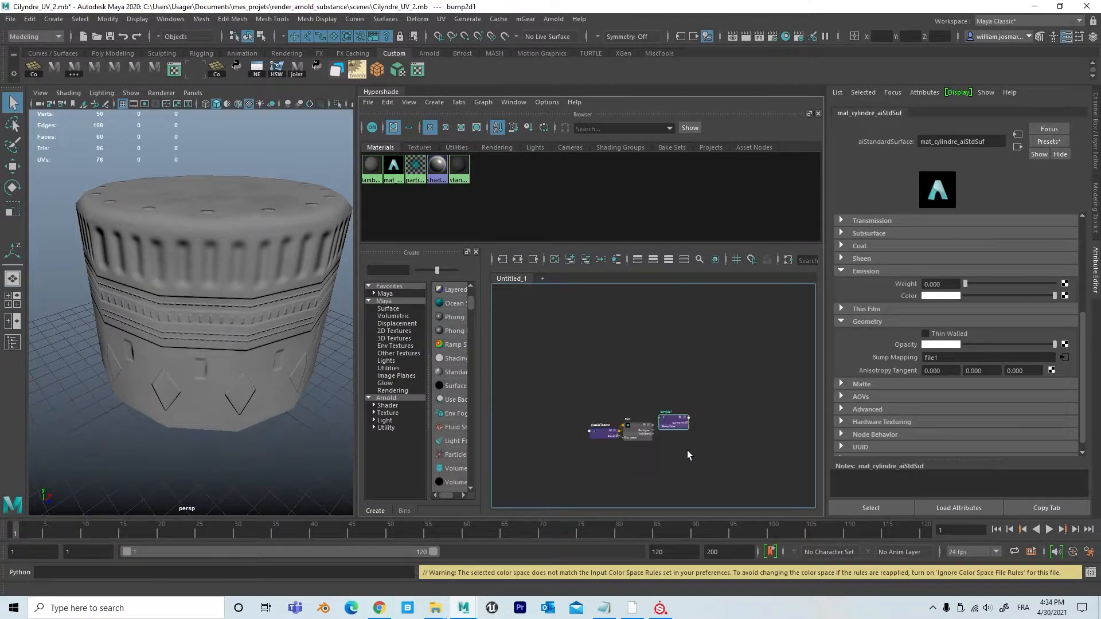
{"action": "left_click", "coordinate": [393, 167]}
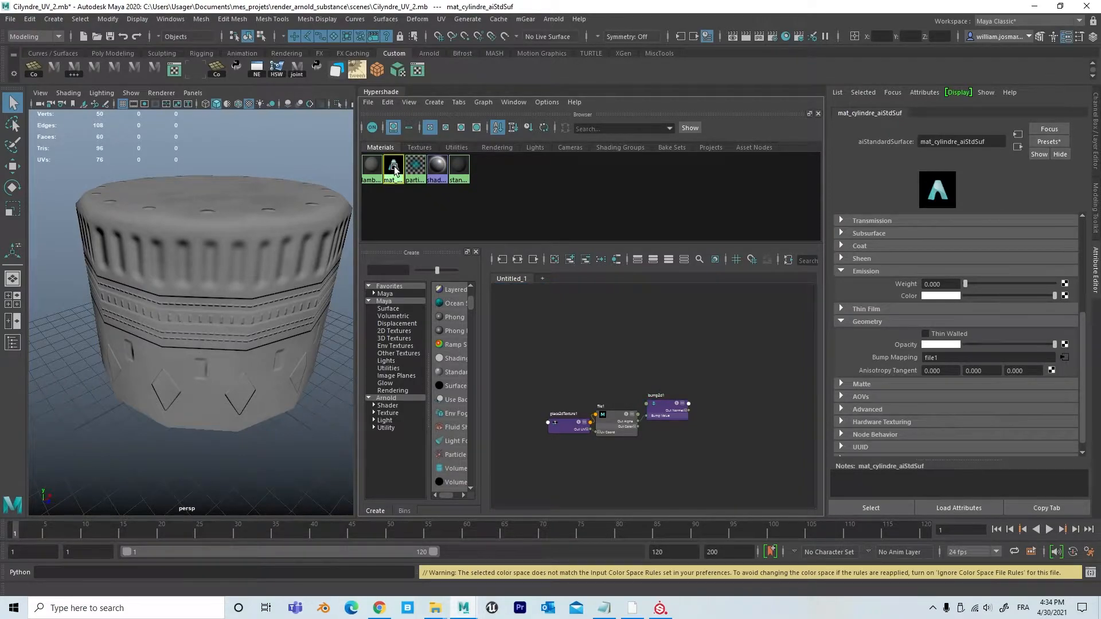
{"action": "left_click", "coordinate": [518, 259]}
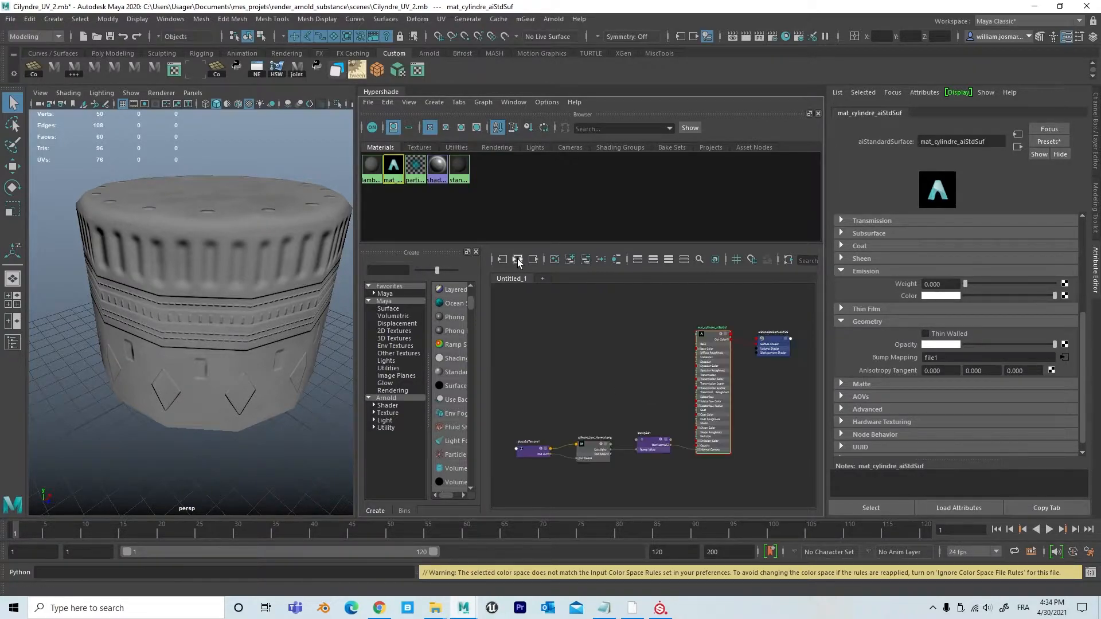
Clear the node selection and enlarge the Hypershade by narrowing the 3D viewport beside it
{"action": "left_click", "coordinate": [589, 358]}
{"action": "key", "text": "space"}
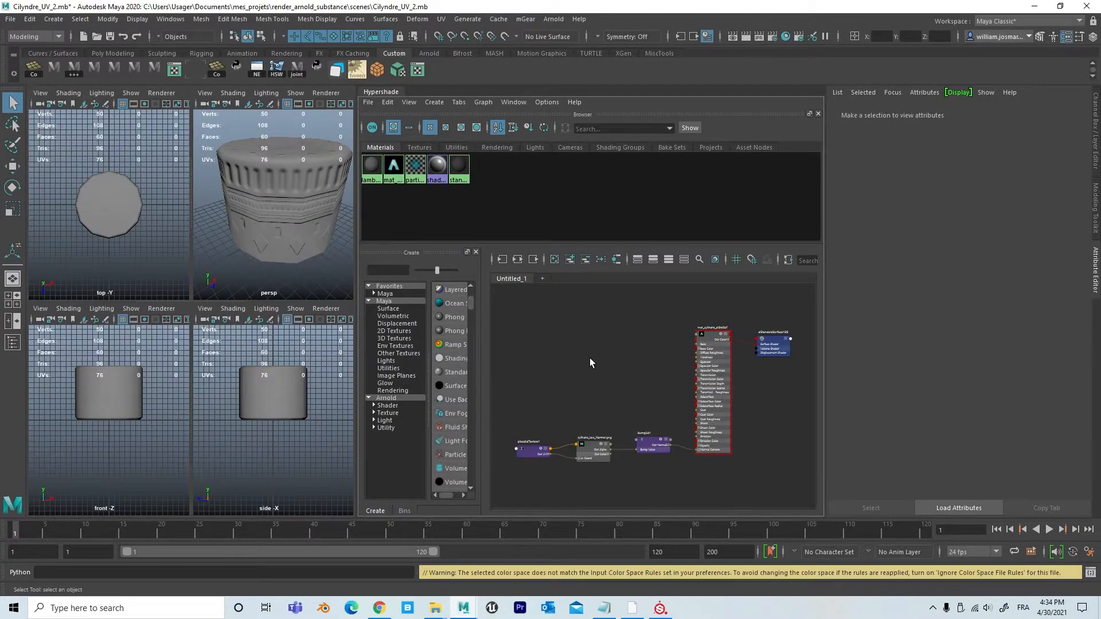
{"action": "key", "text": "space"}
{"action": "scroll", "coordinate": [589, 358], "scroll_direction": "up", "scroll_amount": 2}
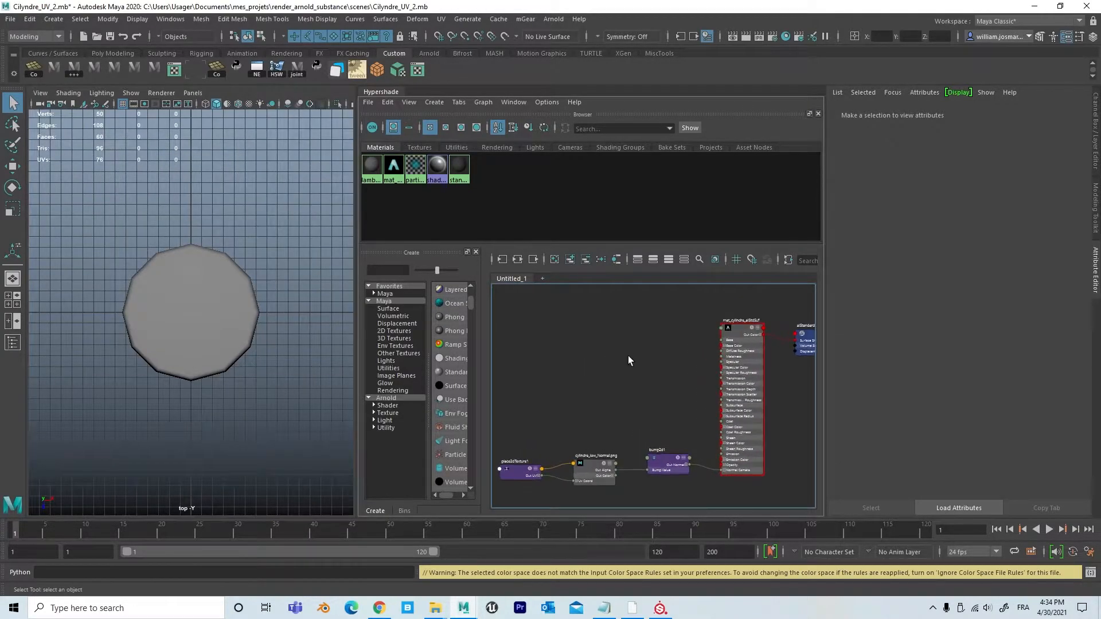
{"action": "left_click_drag", "start_coordinate": [356, 289], "coordinate": [179, 282]}
Examine the mat_cylindre_aiStdSuf shading network, including the link from bump2d1's Out Normal to the material's Normal Camera input
{"action": "scroll", "coordinate": [629, 403], "scroll_direction": "up", "scroll_amount": 3}
{"action": "right_click_drag", "start_coordinate": [629, 404], "coordinate": [496, 382], "text": "alt"}
{"action": "middle_click_drag", "start_coordinate": [496, 382], "coordinate": [458, 406], "text": "alt"}
{"action": "right_click_drag", "start_coordinate": [562, 405], "coordinate": [783, 421], "text": "alt"}
{"action": "middle_click_drag", "start_coordinate": [613, 424], "coordinate": [753, 501], "text": "alt"}
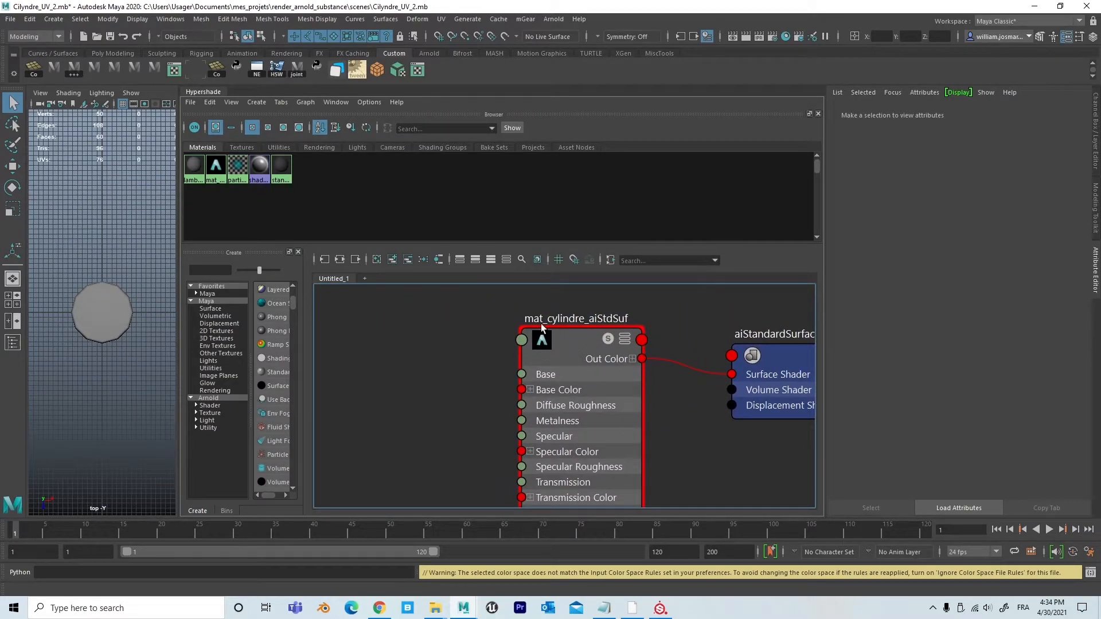
{"action": "right_click_drag", "start_coordinate": [464, 393], "coordinate": [428, 398], "text": "alt"}
{"action": "middle_click_drag", "start_coordinate": [428, 398], "coordinate": [466, 393], "text": "alt"}
{"action": "right_click_drag", "start_coordinate": [465, 393], "coordinate": [663, 393], "text": "alt"}
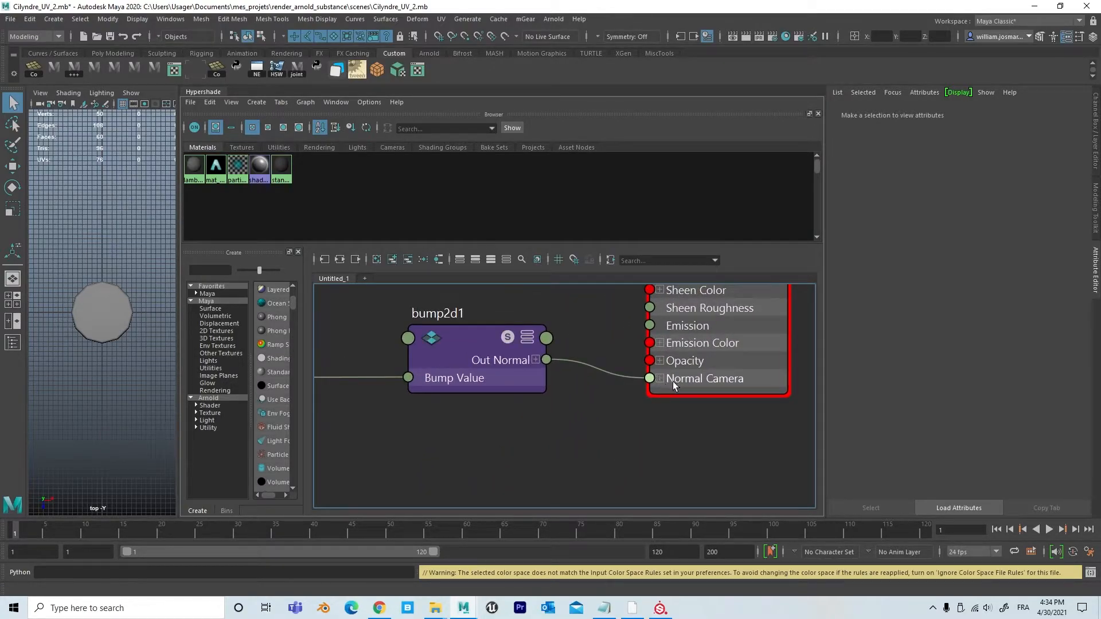
{"action": "right_click_drag", "start_coordinate": [730, 384], "coordinate": [512, 409], "text": "alt"}
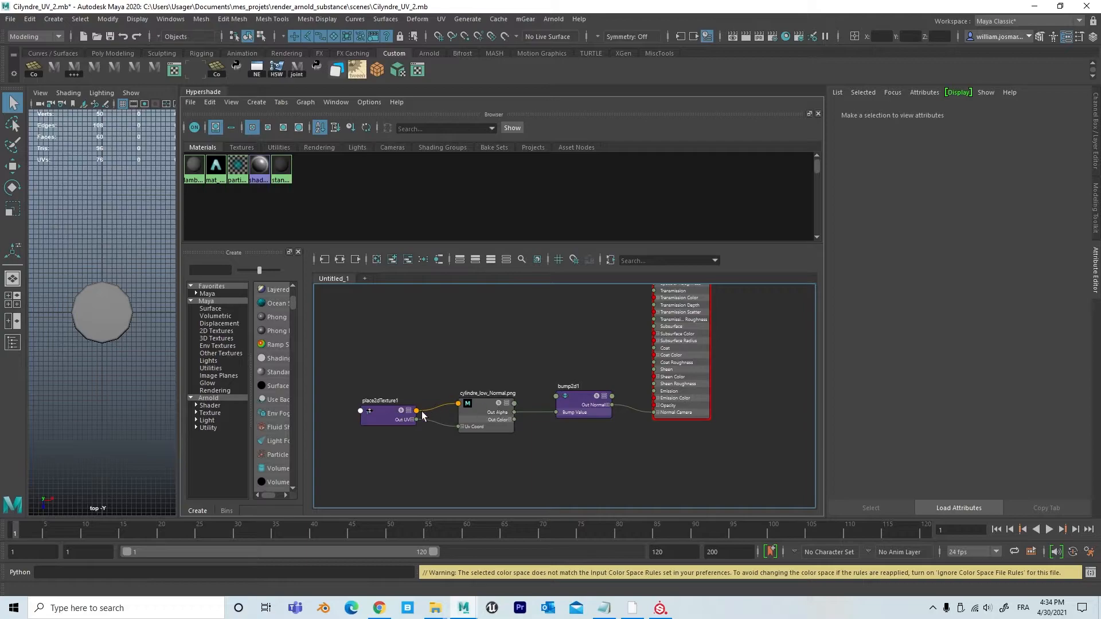
Review the attributes of the place2dTexture1, cylindre_low_Normal.png and bump2d1 nodes one after another
{"action": "scroll", "coordinate": [538, 466], "scroll_direction": "up", "scroll_amount": 3}
{"action": "left_click_drag", "start_coordinate": [347, 397], "coordinate": [345, 390]}
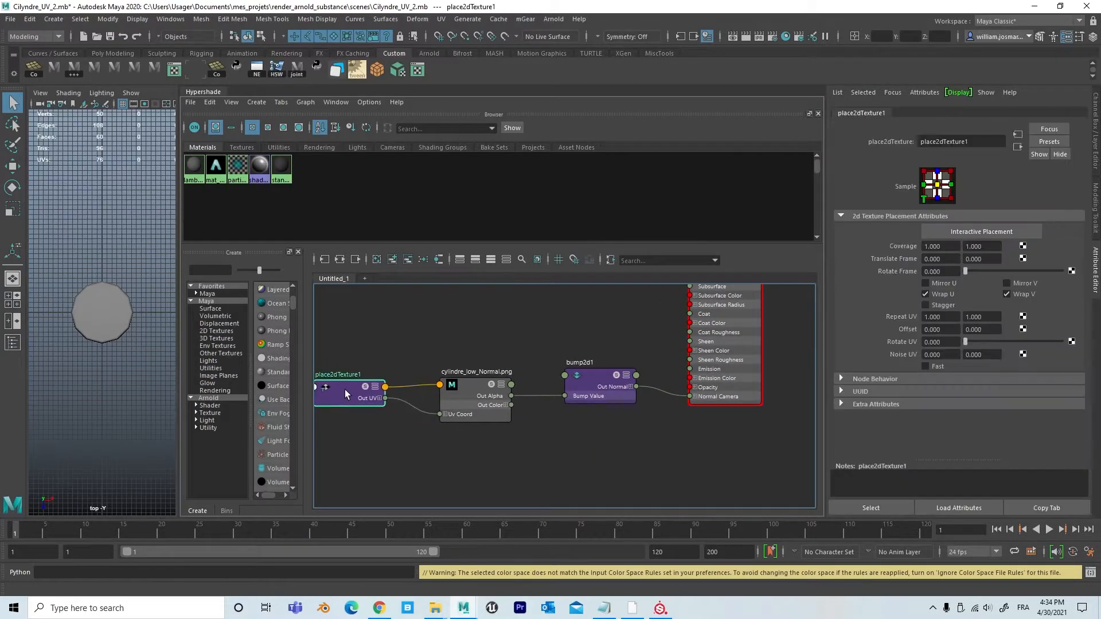
{"action": "mouse_move", "coordinate": [470, 385]}
{"action": "left_mouse_down"}
{"action": "mouse_move", "coordinate": [466, 366]}
{"action": "mouse_move", "coordinate": [467, 376]}
{"action": "left_mouse_up"}
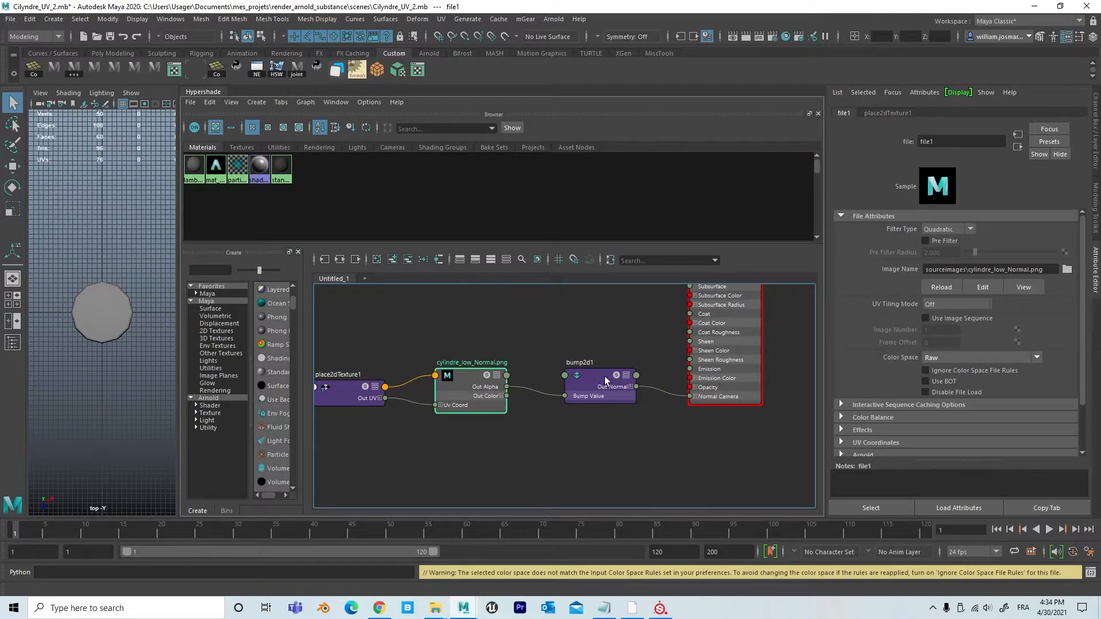
{"action": "left_click_drag", "start_coordinate": [599, 378], "coordinate": [586, 377]}
{"action": "right_click_drag", "start_coordinate": [581, 381], "coordinate": [558, 448], "text": "alt"}
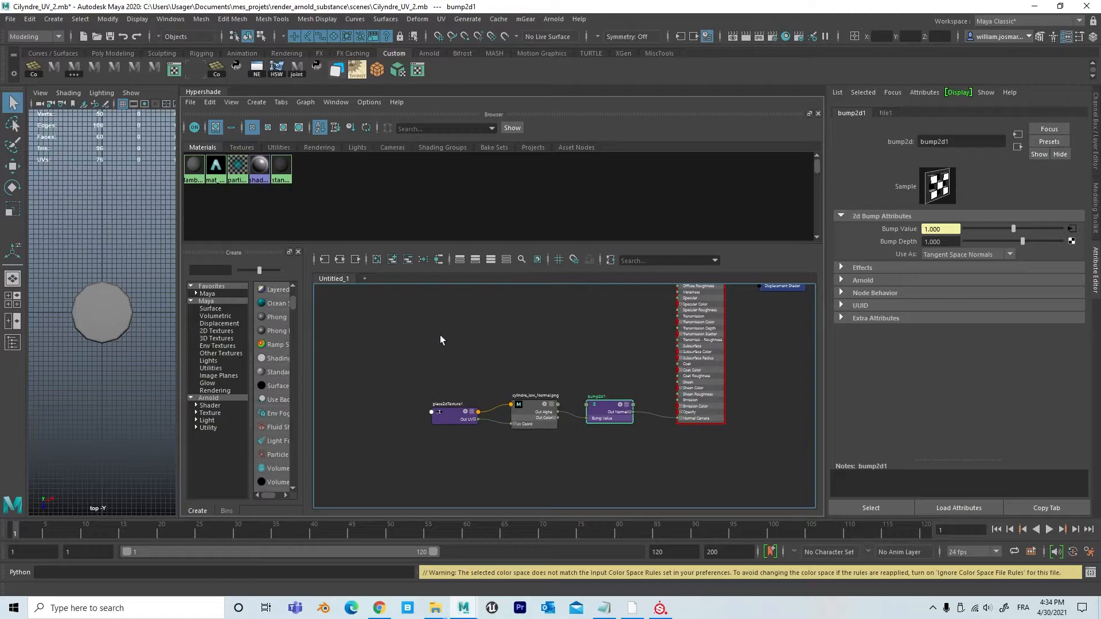
{"action": "middle_click_drag", "start_coordinate": [590, 353], "coordinate": [558, 439], "text": "alt"}
Map a File texture to the Specular Roughness attribute of mat_cylindre_aiStdSuf
{"action": "left_click", "coordinate": [642, 369]}
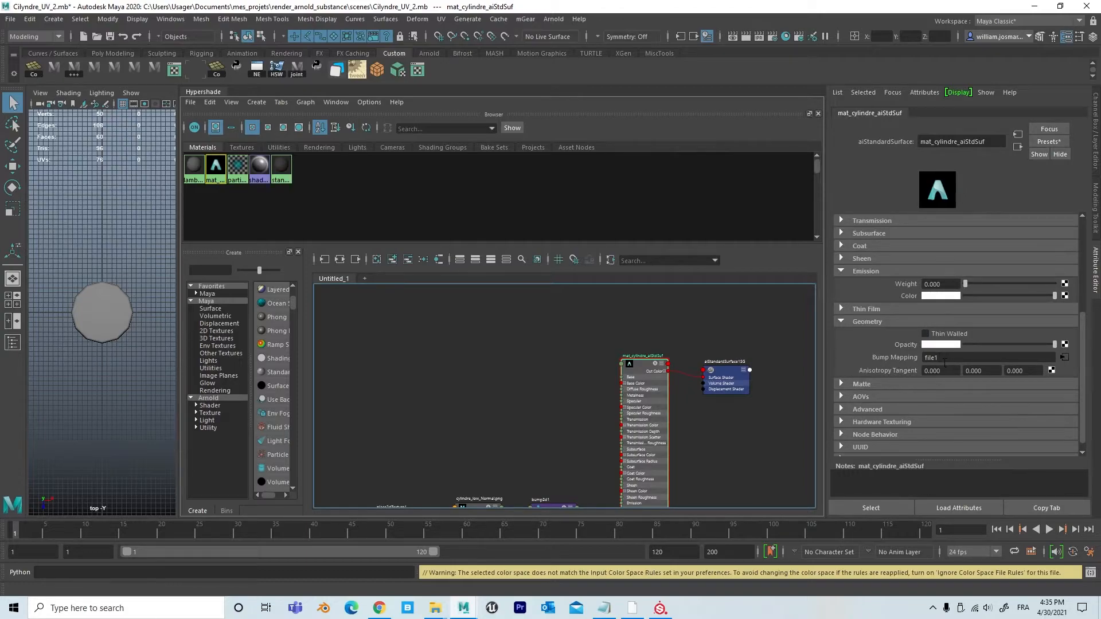
{"action": "scroll", "coordinate": [945, 363], "scroll_direction": "up", "scroll_amount": 5}
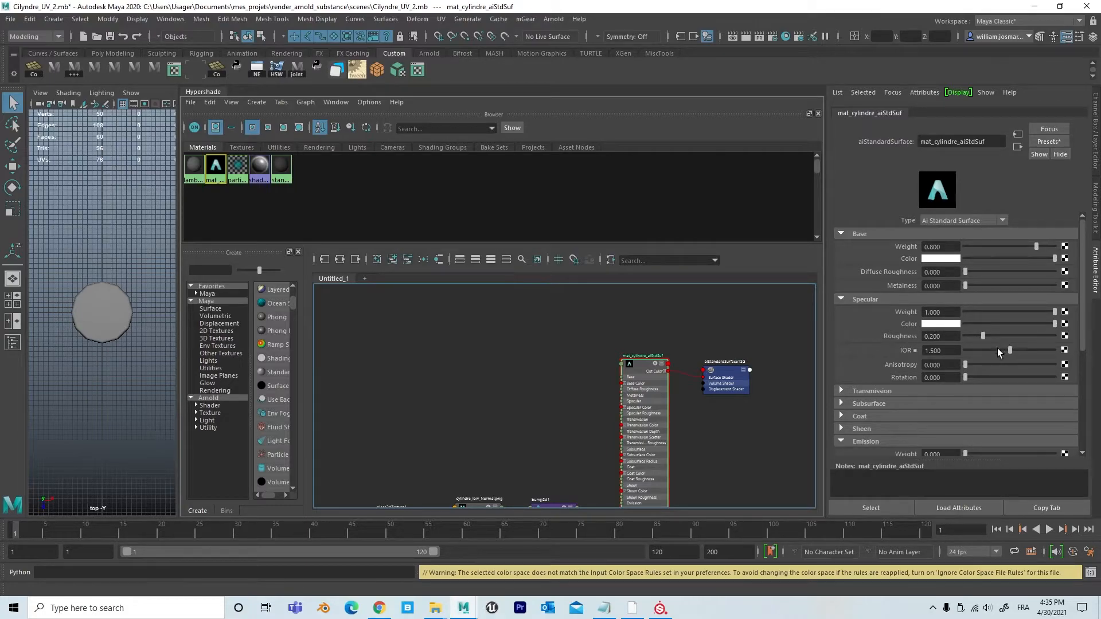
{"action": "left_click", "coordinate": [1065, 336]}
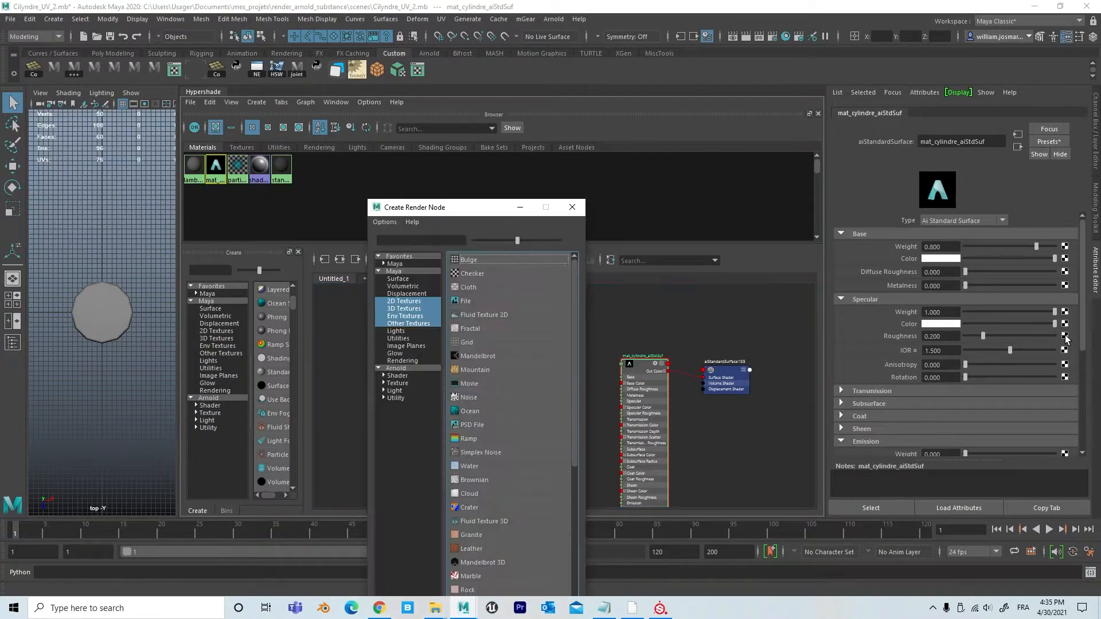
{"action": "left_click", "coordinate": [474, 300]}
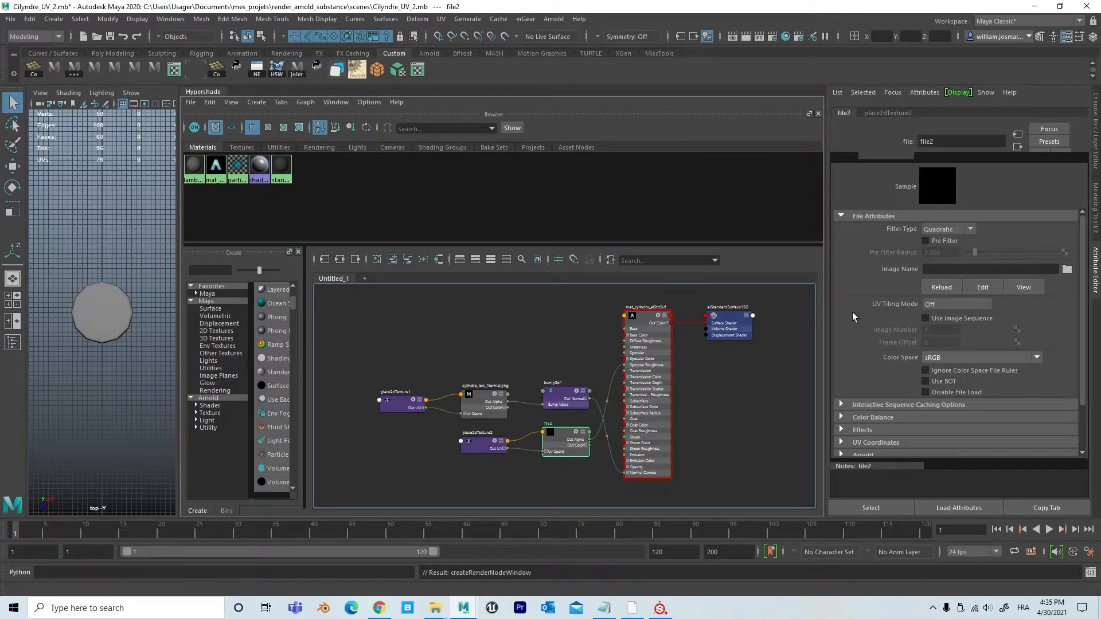
Load cylindre_low_Roughness.png into the file2 texture node connected to Specular Roughness, then clear the selection
{"action": "right_click_drag", "start_coordinate": [663, 469], "coordinate": [782, 454], "text": "alt"}
{"action": "middle_click_drag", "start_coordinate": [748, 421], "coordinate": [850, 418], "text": "alt"}
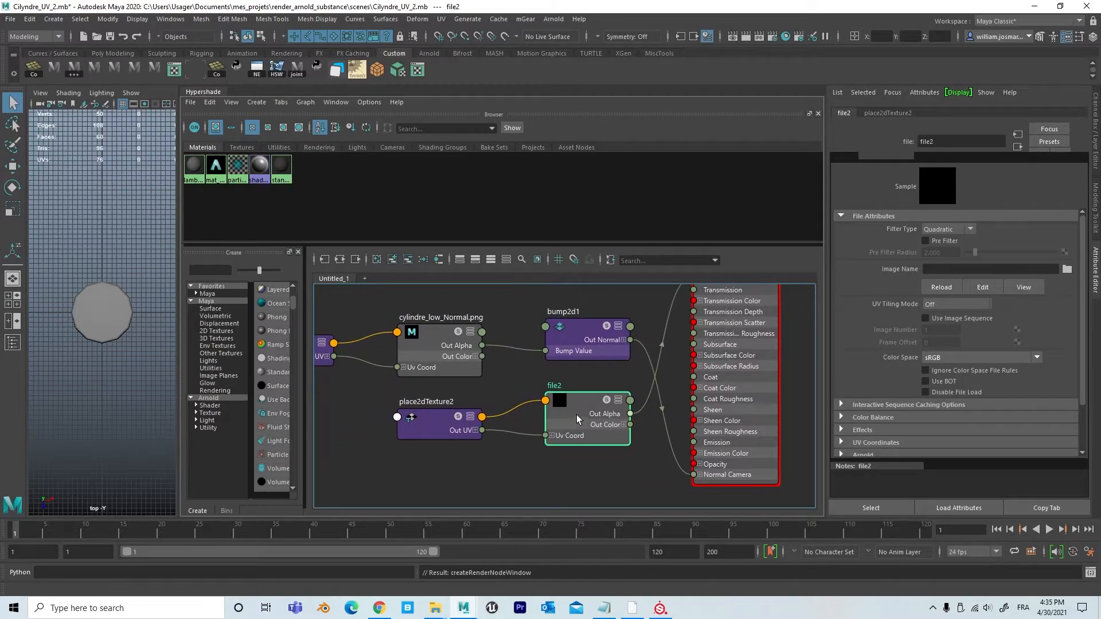
{"action": "middle_click_drag", "start_coordinate": [646, 475], "coordinate": [602, 513], "text": "alt"}
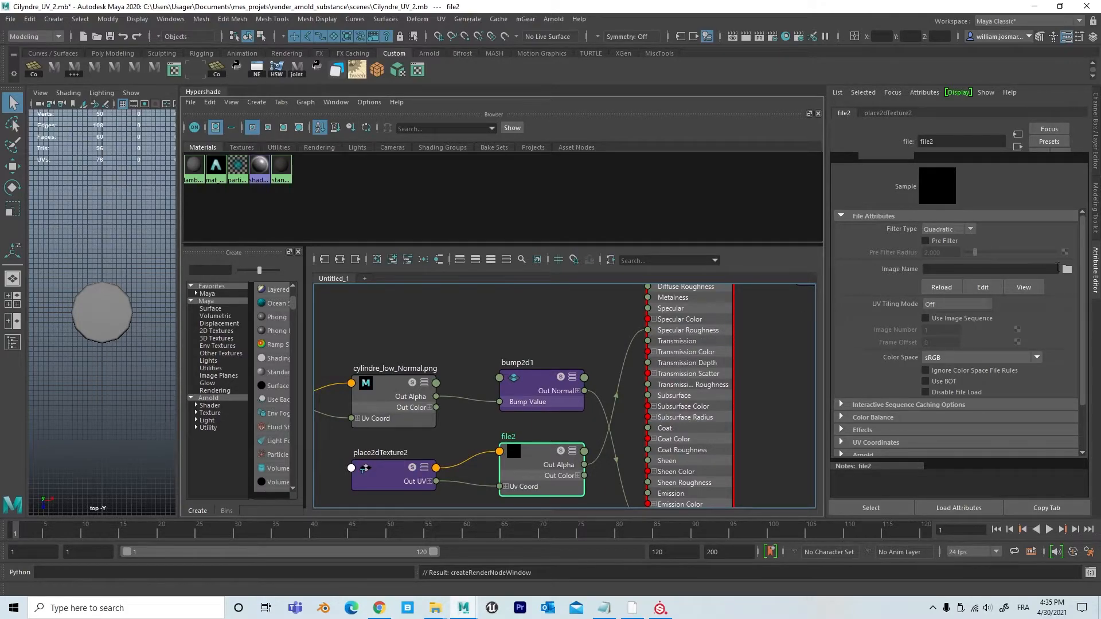
{"action": "left_click", "coordinate": [1068, 270]}
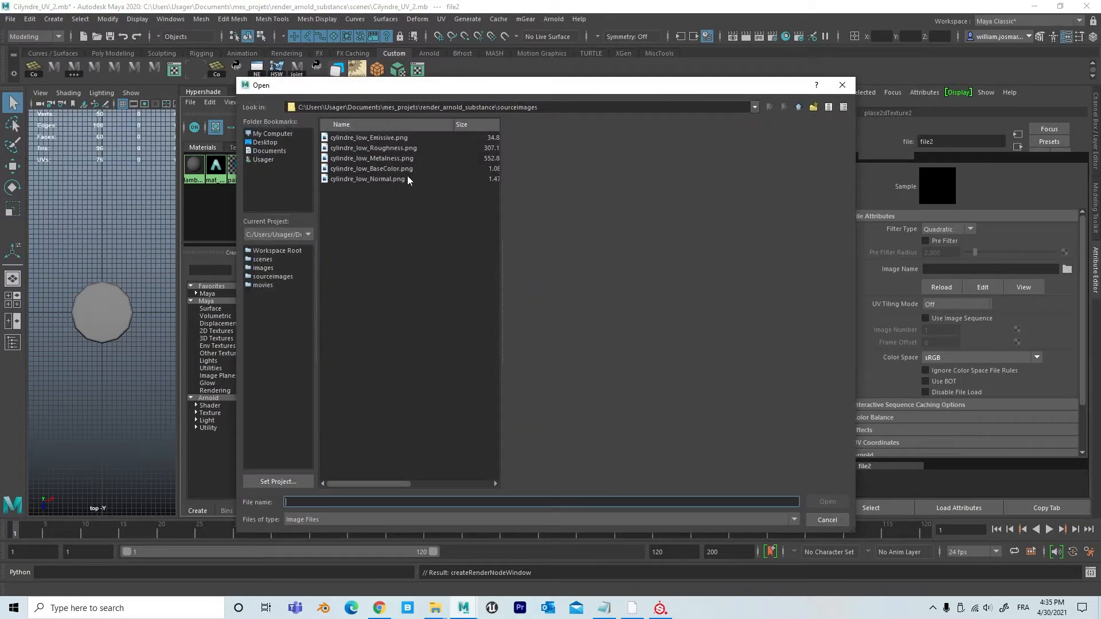
{"action": "left_click", "coordinate": [390, 147]}
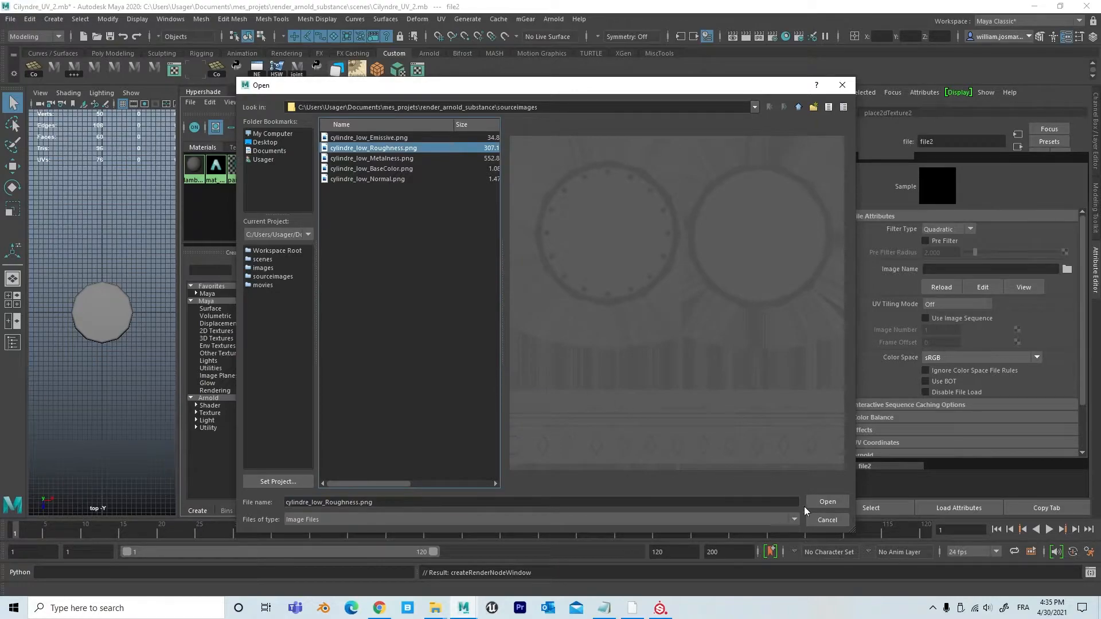
{"action": "left_click", "coordinate": [827, 501]}
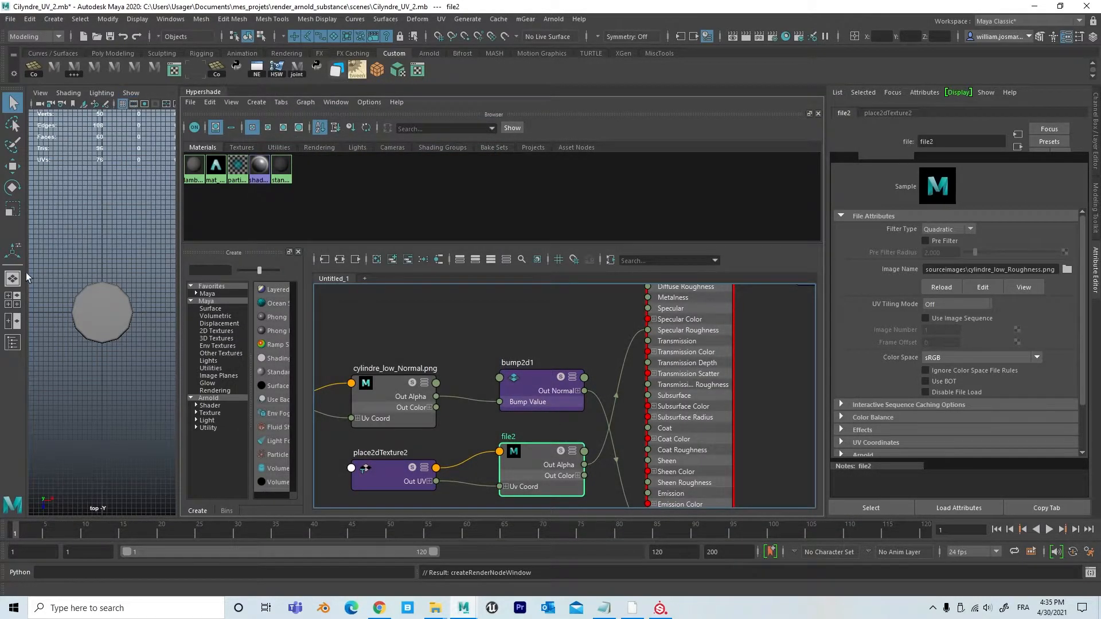
{"action": "left_click", "coordinate": [112, 260]}
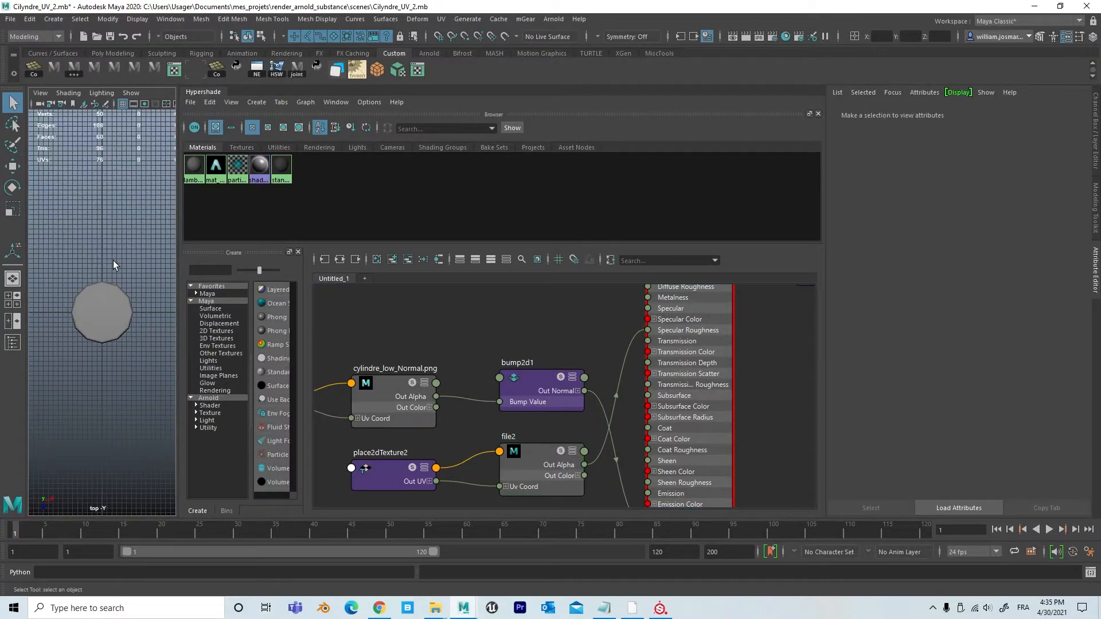
Switch to the perspective view, widen the viewport beside the Hypershade, and frame the upper part of the cylinder
{"action": "key", "text": "space"}
{"action": "key", "text": "space"}
{"action": "right_click_drag", "start_coordinate": [98, 288], "coordinate": [154, 297], "text": "alt"}
{"action": "left_click_drag", "start_coordinate": [179, 288], "coordinate": [499, 287]}
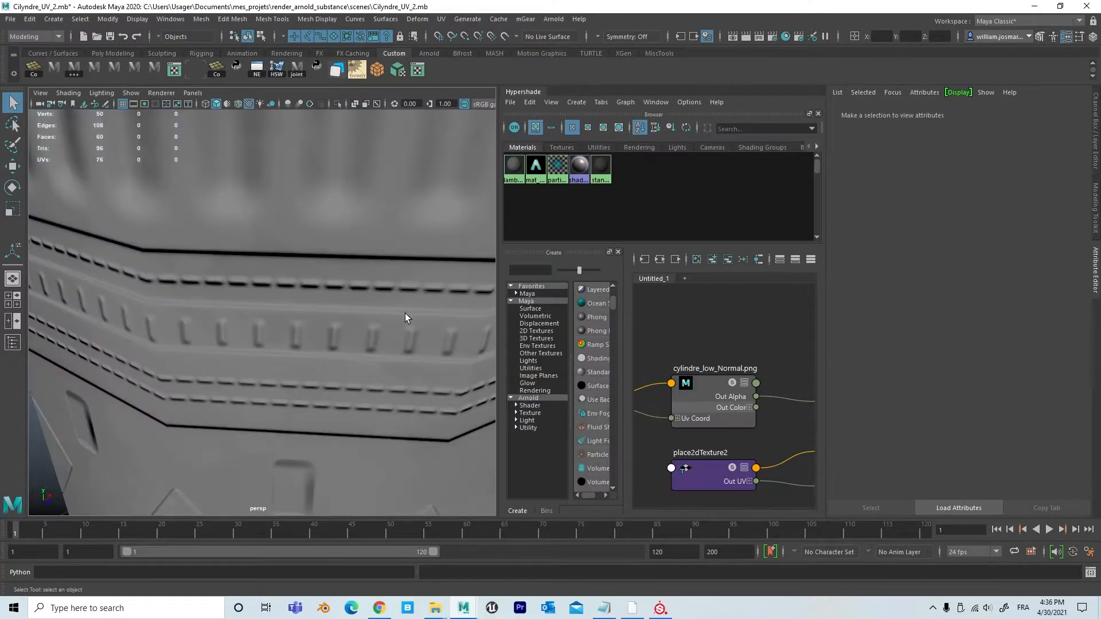
{"action": "right_click_drag", "start_coordinate": [405, 314], "coordinate": [150, 290], "text": "alt"}
{"action": "mouse_move", "coordinate": [247, 290]}
{"action": "left_mouse_down", "text": "alt"}
{"action": "mouse_move", "coordinate": [271, 321]}
{"action": "mouse_move", "coordinate": [266, 294]}
{"action": "left_mouse_up", "text": "alt"}
{"action": "right_click_drag", "start_coordinate": [252, 299], "coordinate": [343, 298], "text": "alt"}
{"action": "middle_click_drag", "start_coordinate": [342, 298], "coordinate": [318, 354], "text": "alt"}
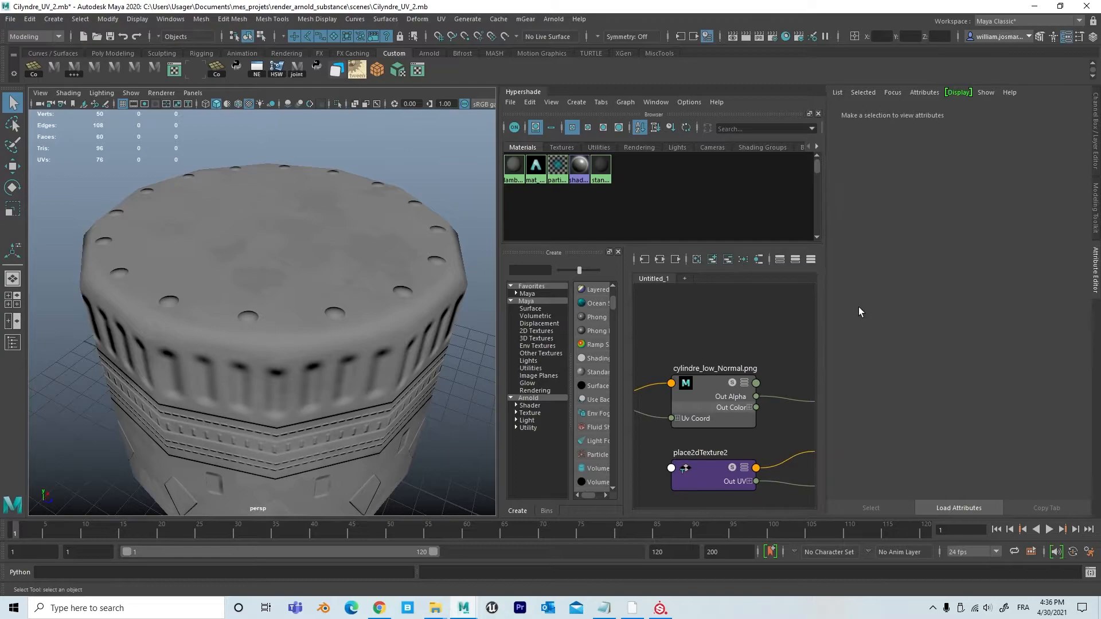
Test the cylinder with mat_cylindre_aiStdSuf's Specular Weight at 0, and restore the weight to 1
{"action": "middle_click_drag", "start_coordinate": [749, 364], "coordinate": [607, 330], "text": "alt"}
{"action": "scroll", "coordinate": [668, 324], "scroll_direction": "down", "scroll_amount": 4}
{"action": "left_click", "coordinate": [771, 313]}
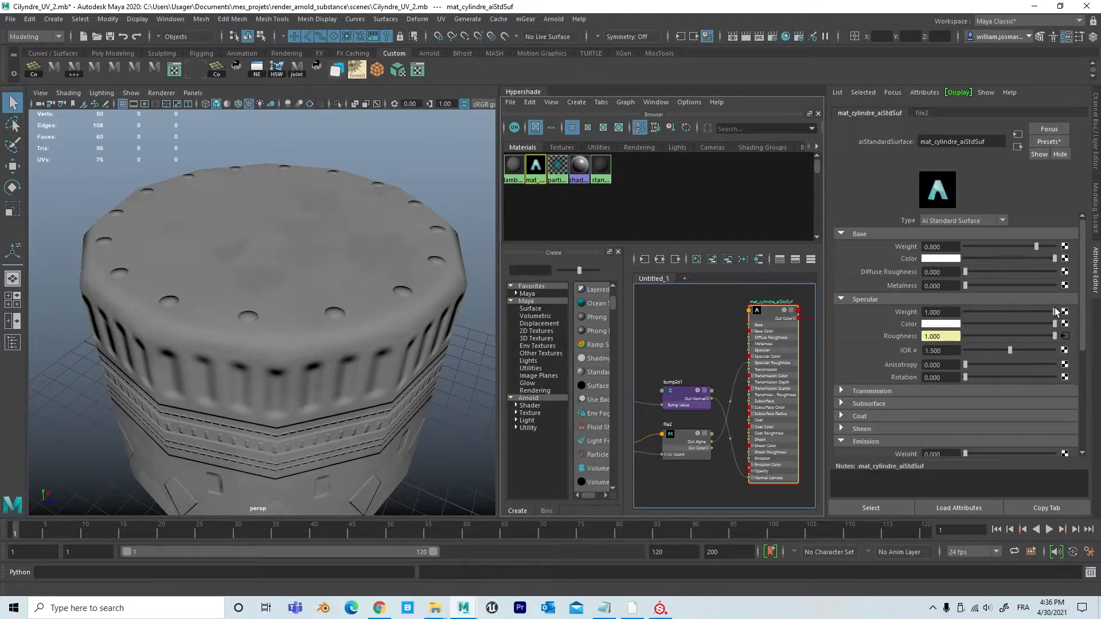
{"action": "left_click_drag", "start_coordinate": [1054, 317], "coordinate": [953, 323]}
{"action": "left_click_drag", "start_coordinate": [385, 395], "coordinate": [422, 374], "text": "alt"}
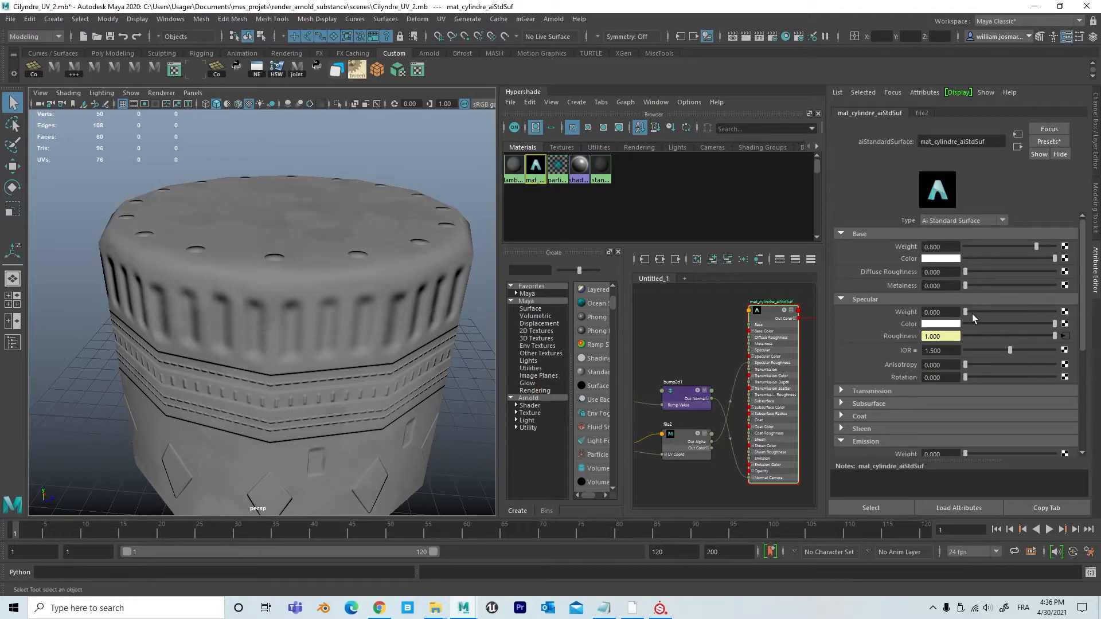
{"action": "left_click_drag", "start_coordinate": [966, 311], "coordinate": [1083, 314]}
Set the color space of the file2 roughness texture to Raw
{"action": "scroll", "coordinate": [696, 329], "scroll_direction": "down", "scroll_amount": 3}
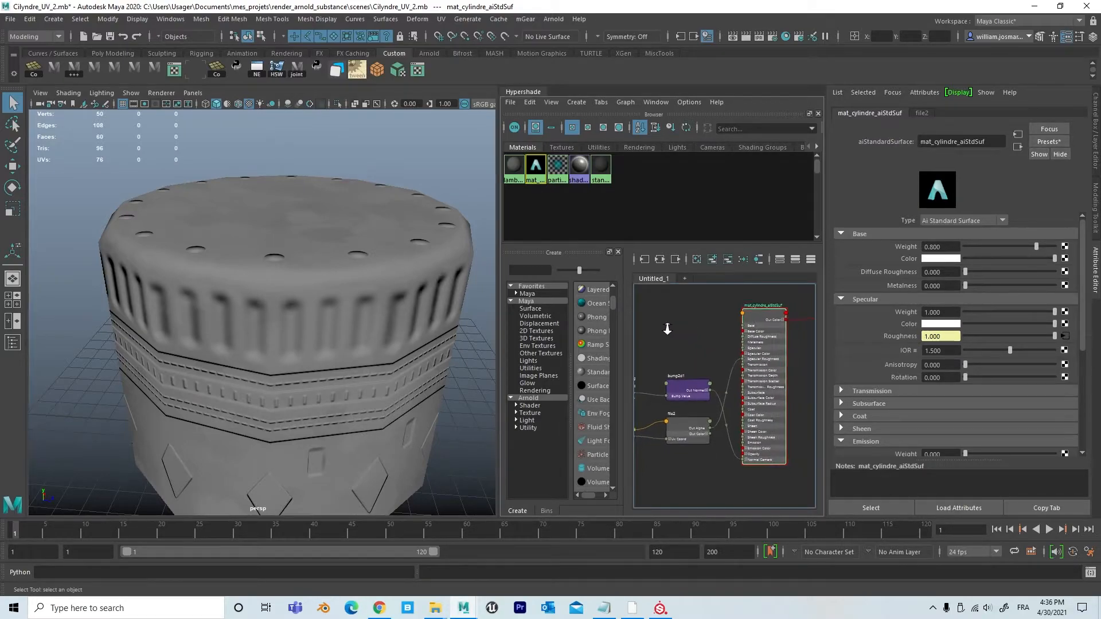
{"action": "scroll", "coordinate": [703, 339], "scroll_direction": "up", "scroll_amount": 4}
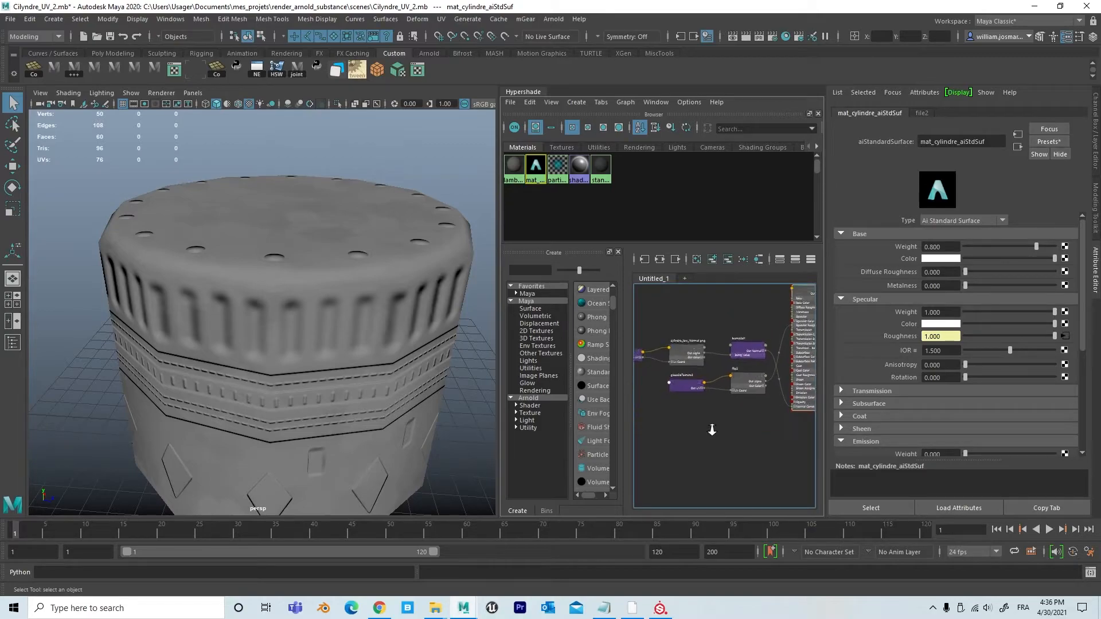
{"action": "left_click", "coordinate": [719, 343]}
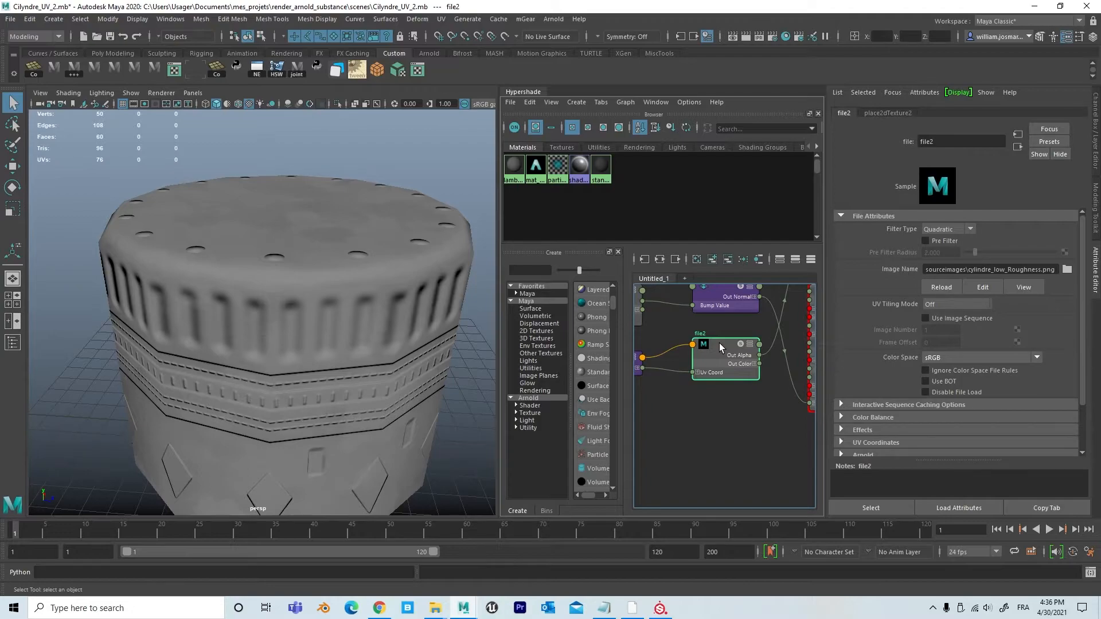
{"action": "left_click", "coordinate": [1015, 358]}
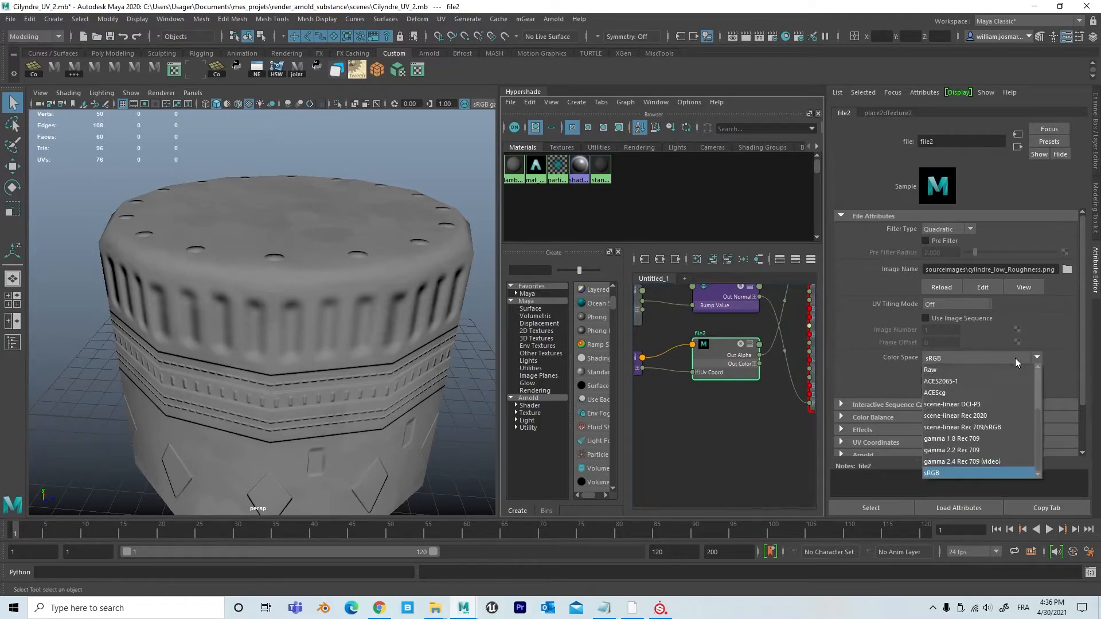
{"action": "left_click", "coordinate": [946, 371]}
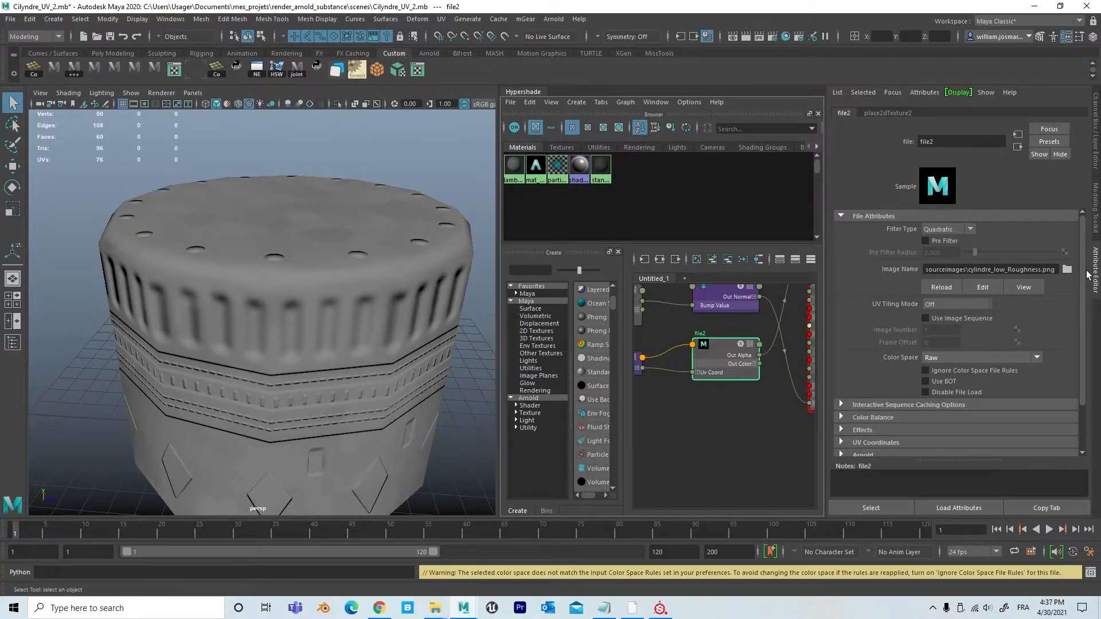
Enable Alpha Is Luminance in the Color Balance settings of file2 and inspect the cylinder's surface
{"action": "left_click_drag", "start_coordinate": [1082, 279], "coordinate": [1083, 357]}
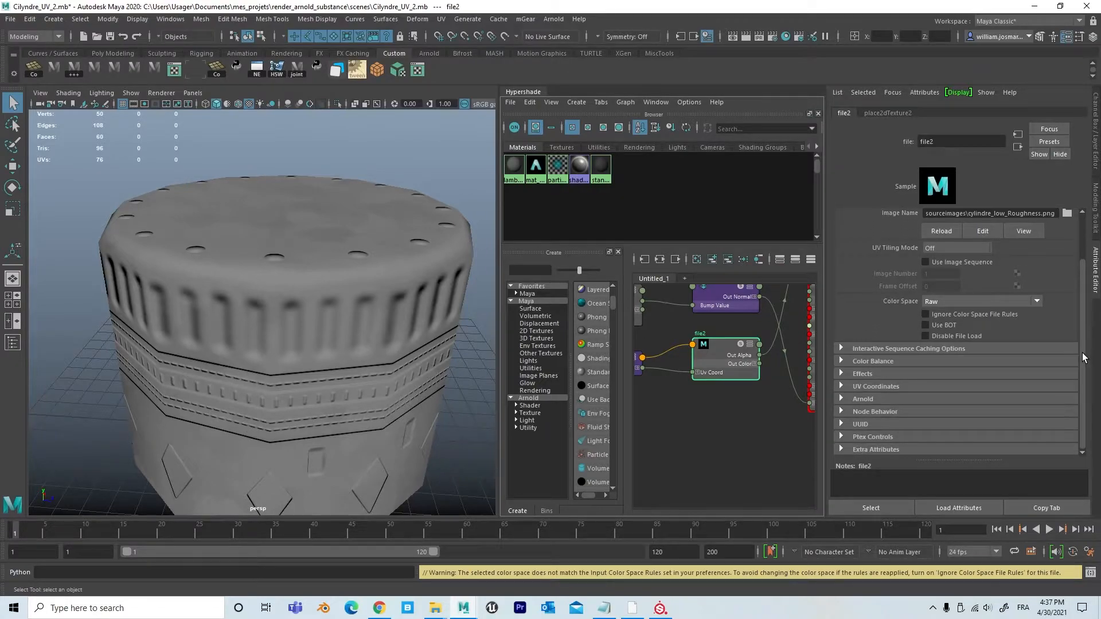
{"action": "mouse_move", "coordinate": [1083, 284]}
{"action": "left_mouse_down"}
{"action": "mouse_move", "coordinate": [1087, 248]}
{"action": "mouse_move", "coordinate": [1087, 288]}
{"action": "left_mouse_up"}
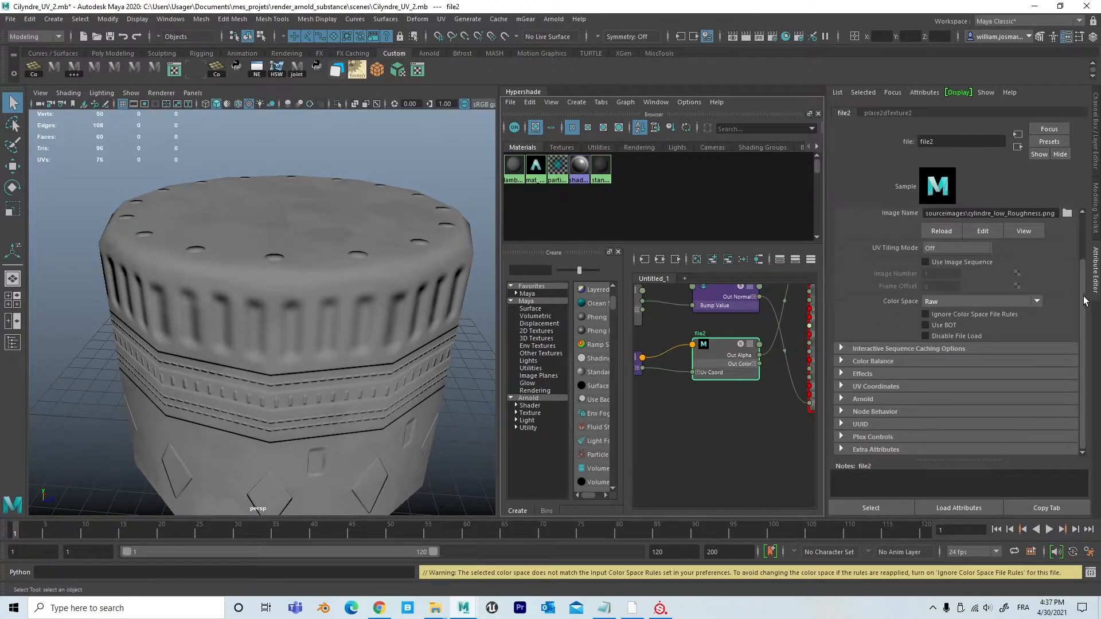
{"action": "left_click", "coordinate": [841, 361]}
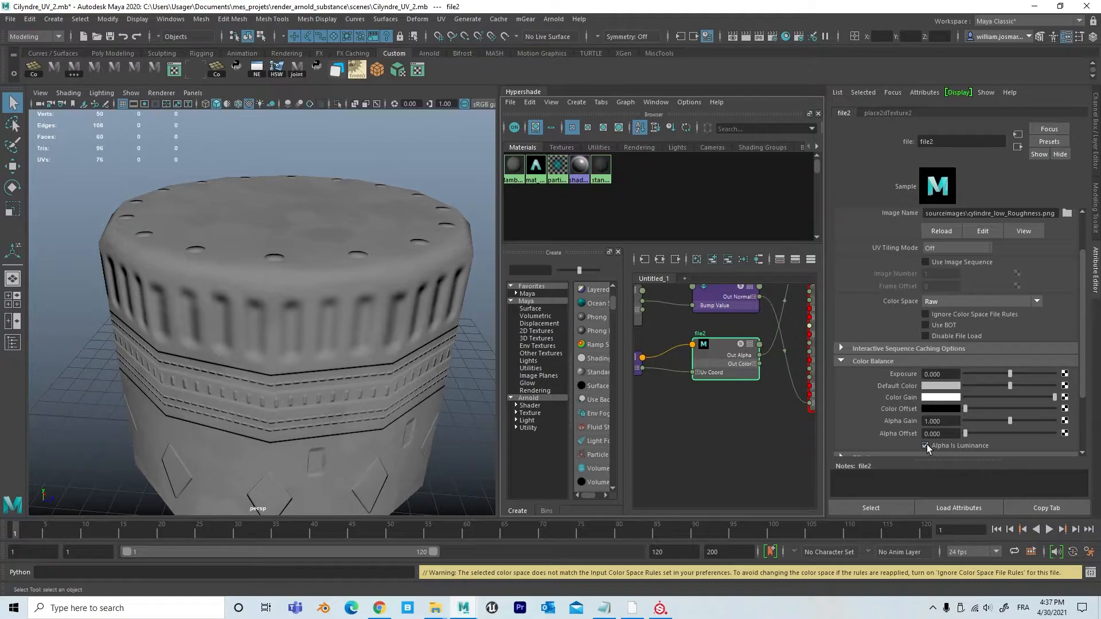
{"action": "left_click_drag", "start_coordinate": [424, 356], "coordinate": [425, 329], "text": "alt"}
{"action": "right_click_drag", "start_coordinate": [425, 329], "coordinate": [263, 322], "text": "alt"}
{"action": "left_click_drag", "start_coordinate": [263, 322], "coordinate": [361, 324], "text": "alt"}
{"action": "scroll", "coordinate": [305, 353], "scroll_direction": "up", "scroll_amount": 5}
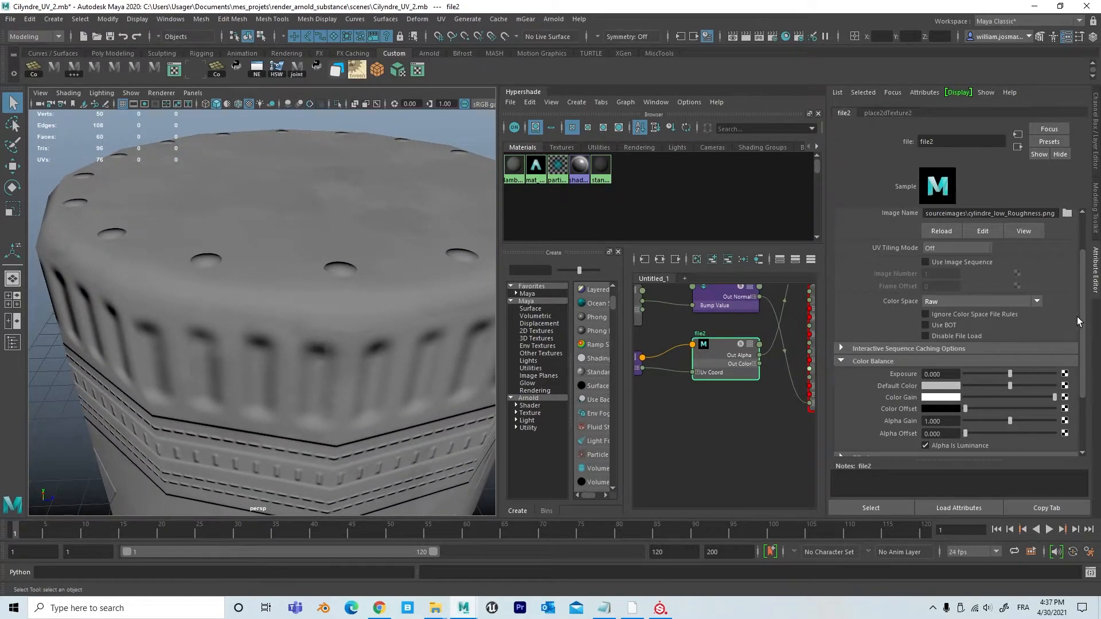
{"action": "scroll", "coordinate": [1081, 295], "scroll_direction": "up", "scroll_amount": 3}
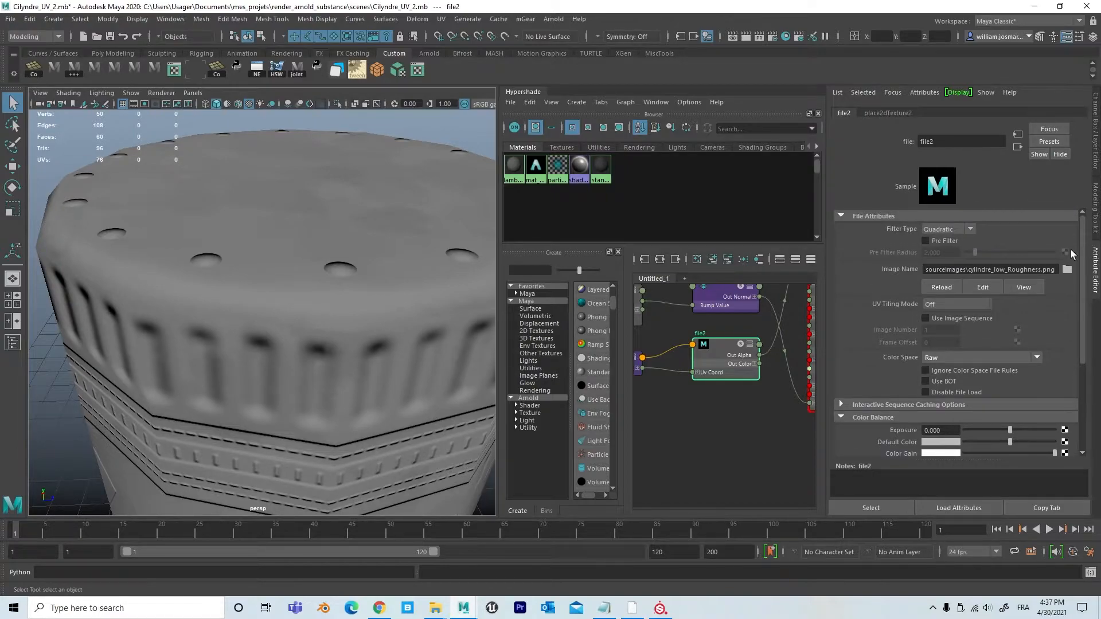
Map a File texture to the Metalness attribute of mat_cylindre_aiStdSuf
{"action": "middle_click_drag", "start_coordinate": [767, 389], "coordinate": [660, 499], "text": "alt"}
{"action": "left_click", "coordinate": [738, 317]}
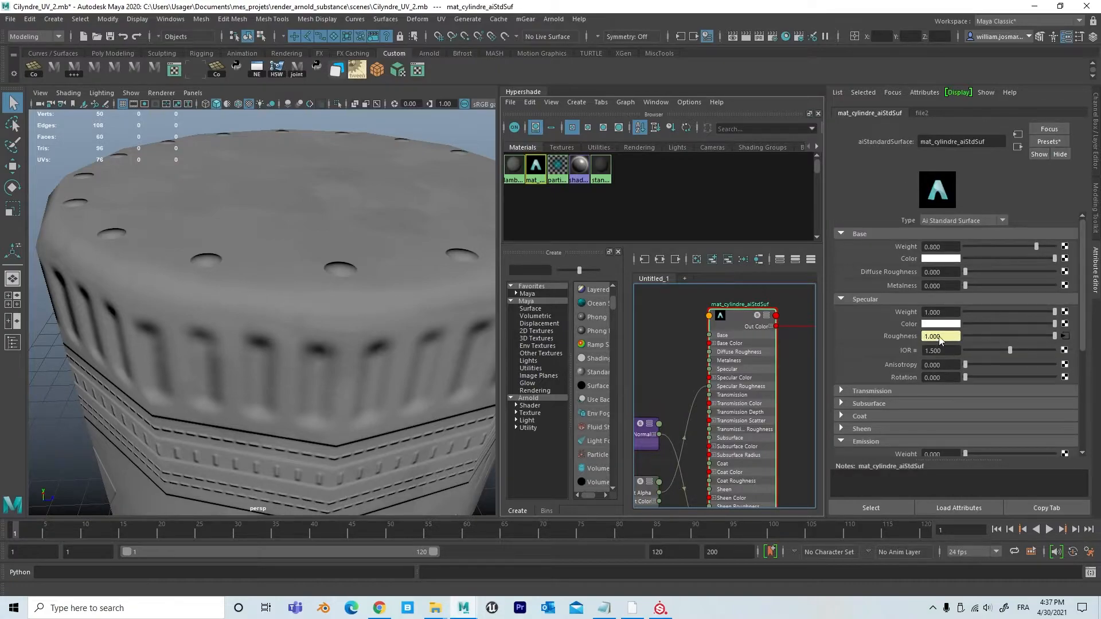
{"action": "left_click", "coordinate": [1065, 286]}
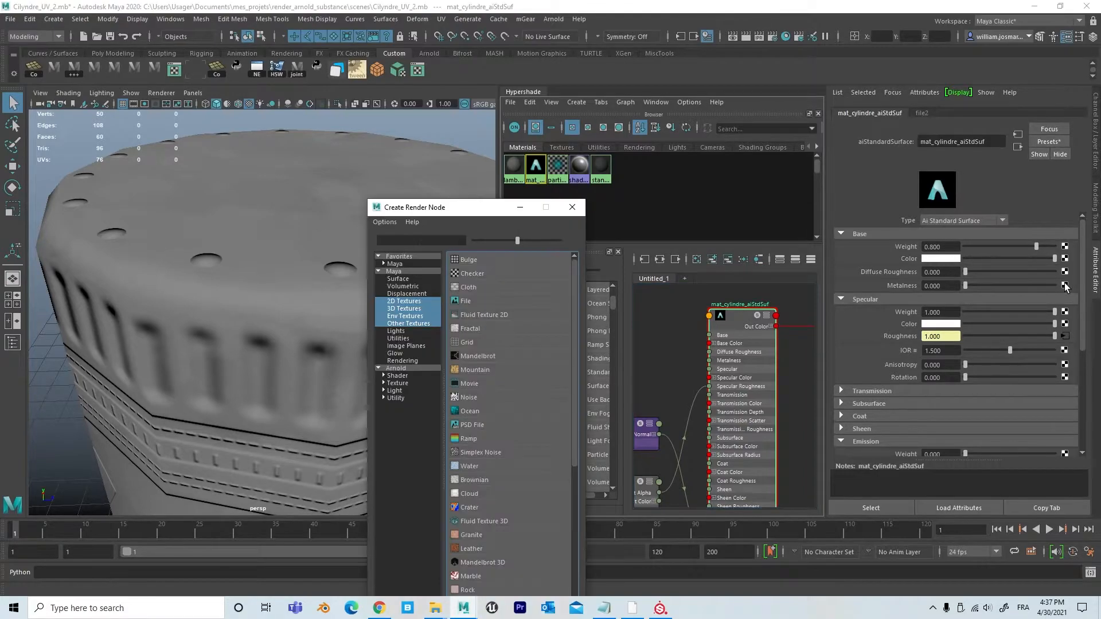
{"action": "left_click_drag", "start_coordinate": [442, 208], "coordinate": [415, 115]}
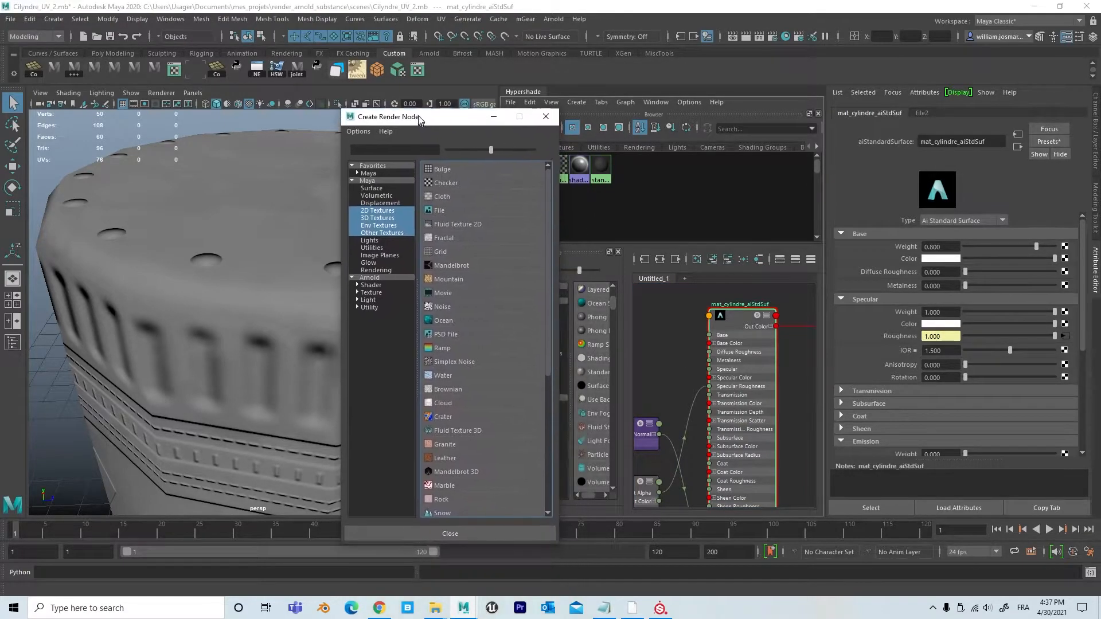
{"action": "left_click", "coordinate": [443, 207]}
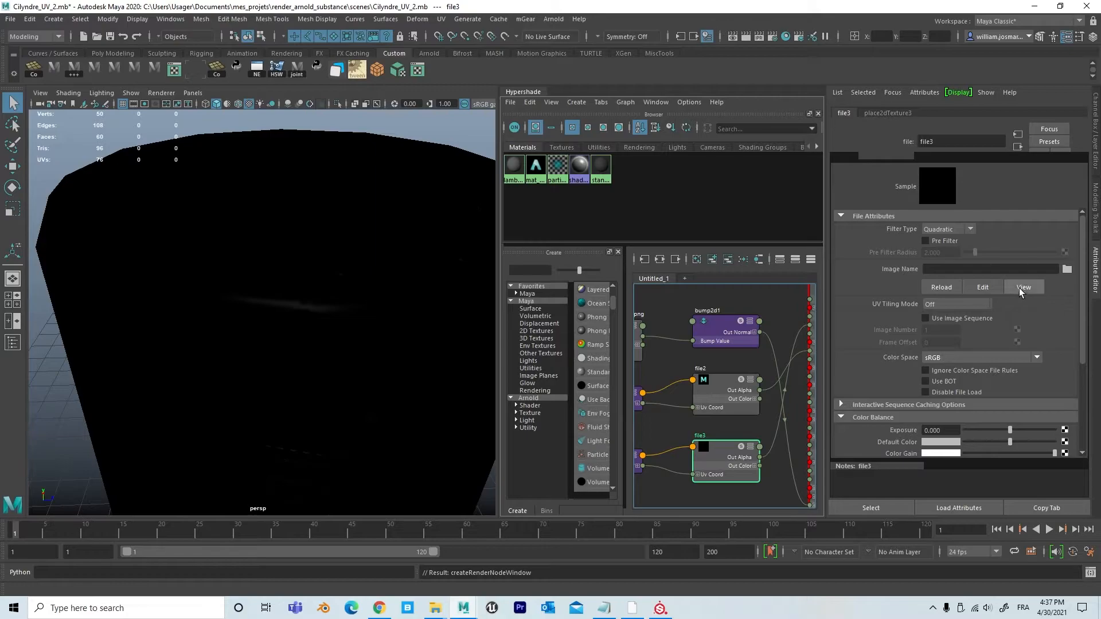
Load cylindre_low_Metalness.png into the file3 texture node and view the whole cylinder
{"action": "left_click", "coordinate": [1068, 270]}
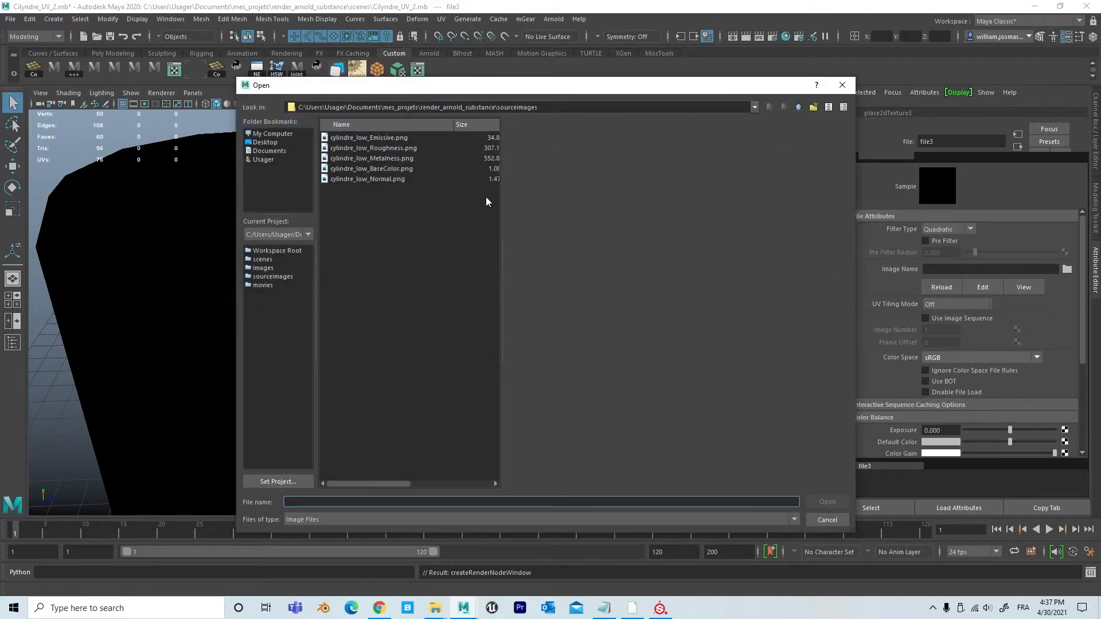
{"action": "left_click", "coordinate": [387, 160]}
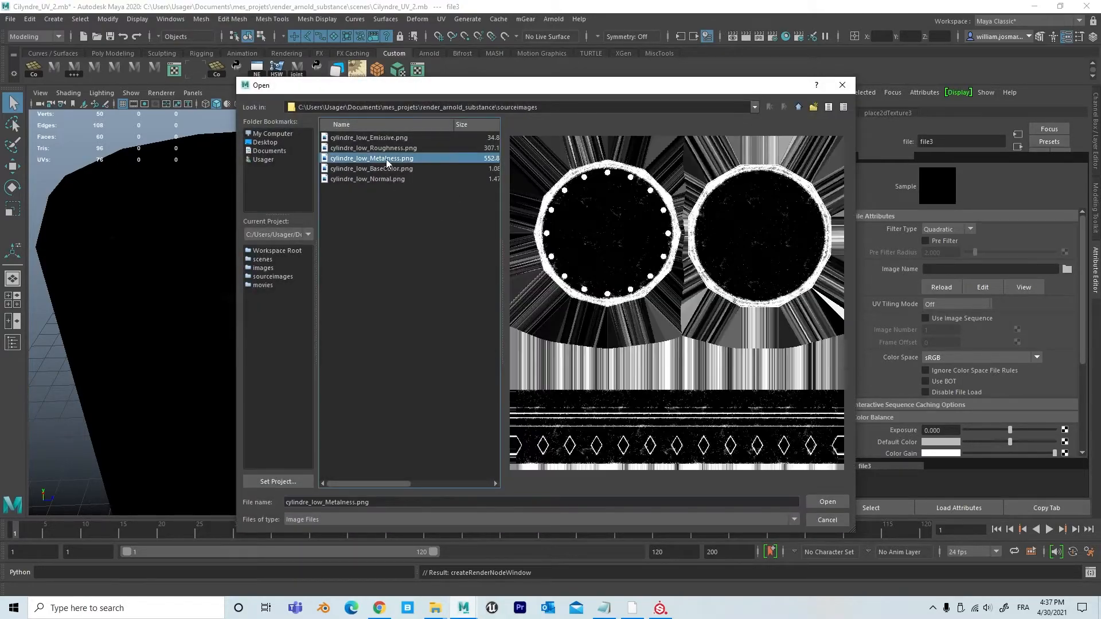
{"action": "left_click", "coordinate": [835, 501]}
{"action": "right_click_drag", "start_coordinate": [405, 382], "coordinate": [236, 344], "text": "alt"}
{"action": "left_click_drag", "start_coordinate": [236, 345], "coordinate": [339, 327], "text": "alt"}
{"action": "right_click_drag", "start_coordinate": [339, 327], "coordinate": [425, 343], "text": "alt"}
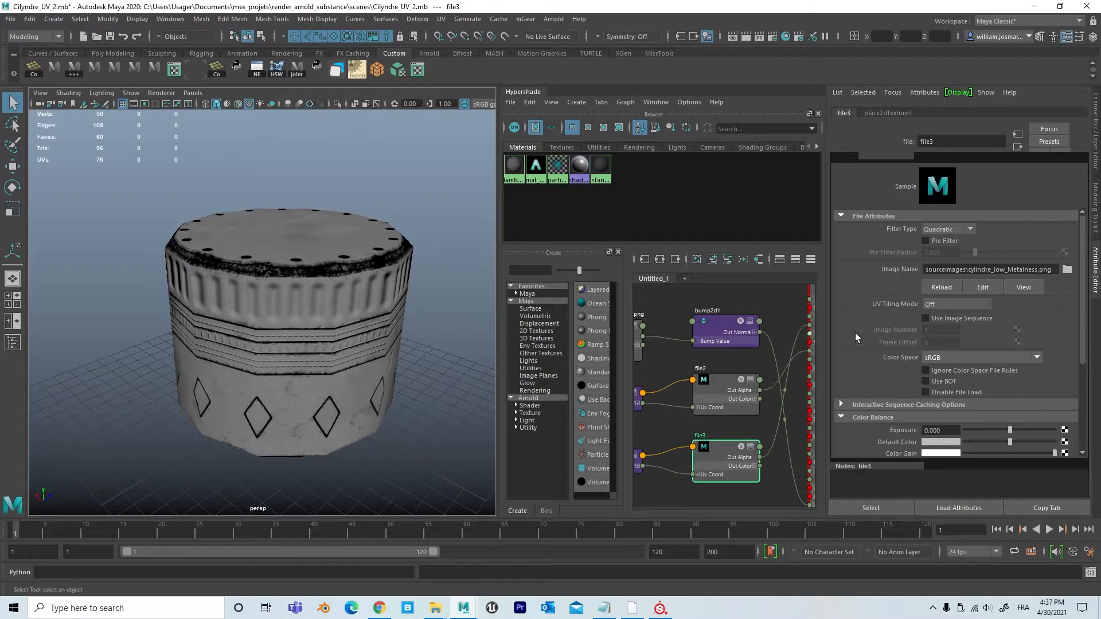
Set file3's color space to Raw, enable Alpha Is Luminance, and check the metalness map on the cylinder
{"action": "left_click", "coordinate": [941, 358]}
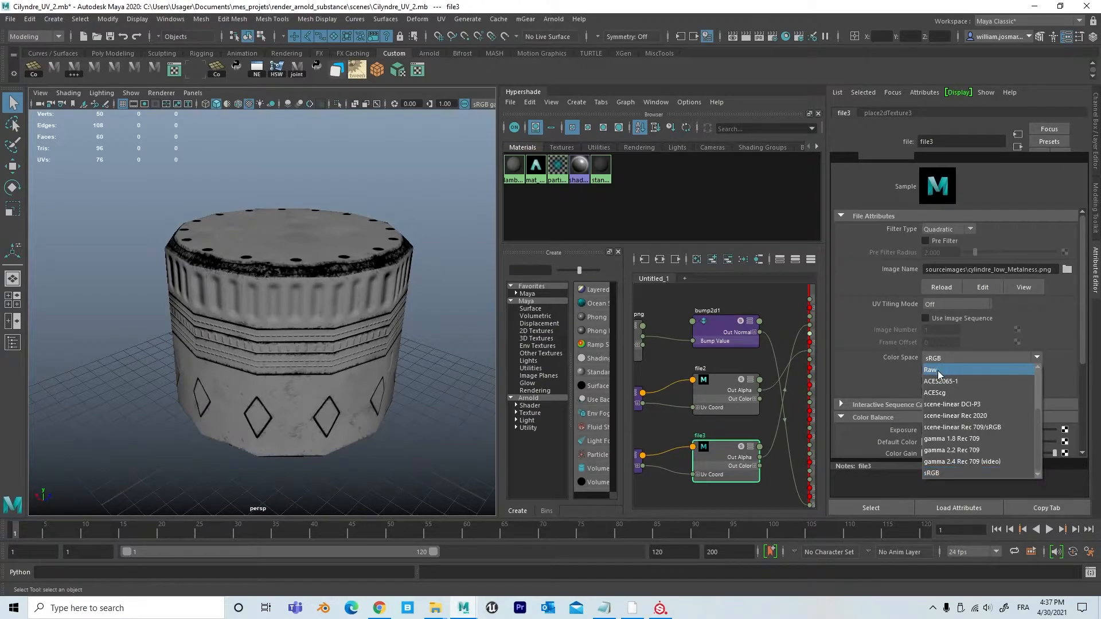
{"action": "left_click", "coordinate": [938, 371]}
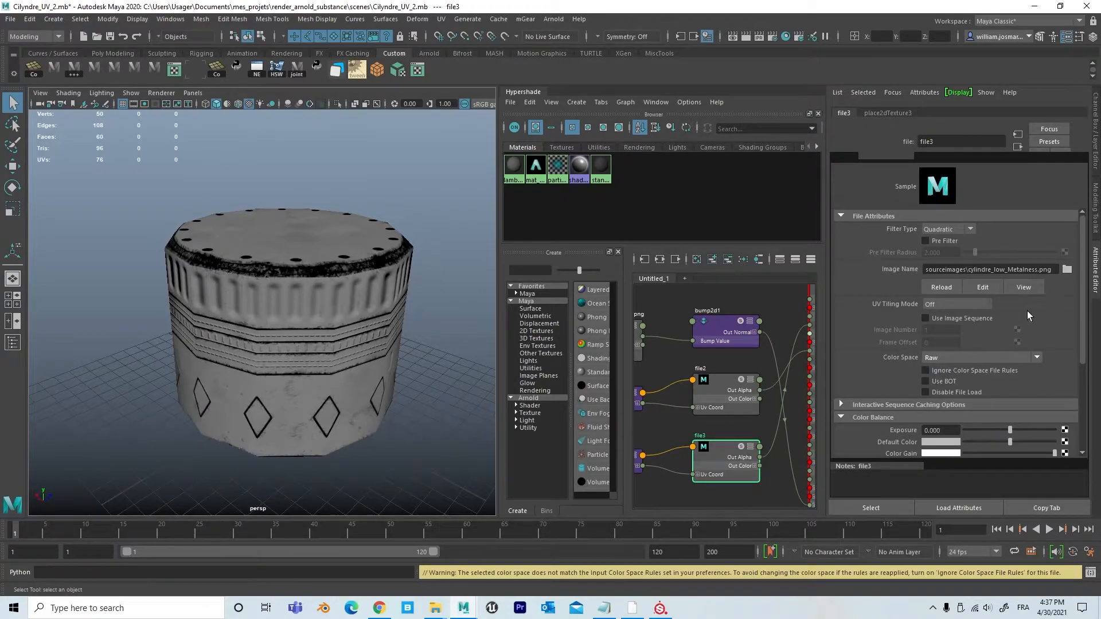
{"action": "left_click_drag", "start_coordinate": [1081, 275], "coordinate": [1078, 374]}
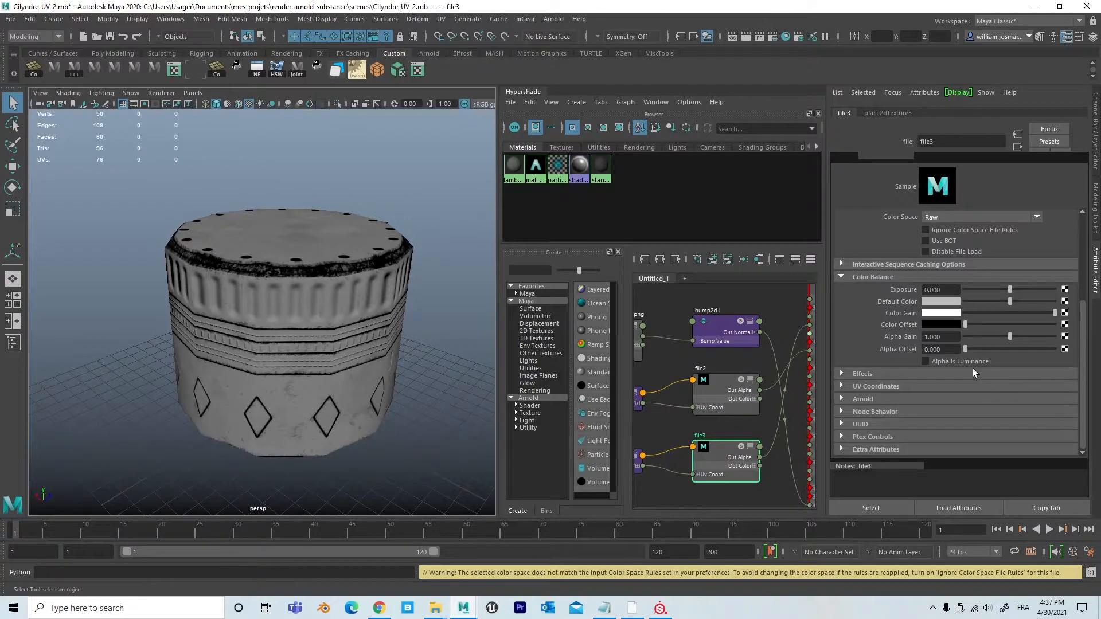
{"action": "left_click", "coordinate": [926, 361]}
{"action": "right_click_drag", "start_coordinate": [310, 383], "coordinate": [337, 363], "text": "alt"}
{"action": "left_click_drag", "start_coordinate": [356, 380], "coordinate": [389, 349], "text": "alt"}
{"action": "right_click_drag", "start_coordinate": [389, 349], "coordinate": [468, 340], "text": "alt"}
{"action": "middle_click_drag", "start_coordinate": [468, 340], "coordinate": [440, 365], "text": "alt"}
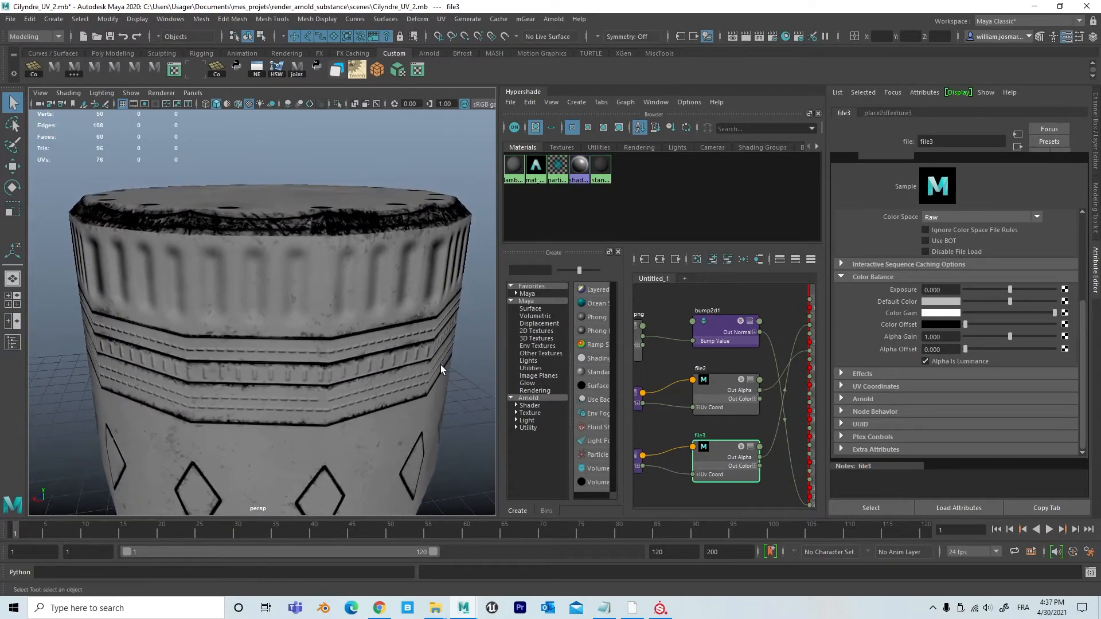
Compare the cylinder in wireframe, shaded, textured and all-lights display, finishing in textured display
{"action": "key", "text": "4"}
{"action": "key", "text": "6"}
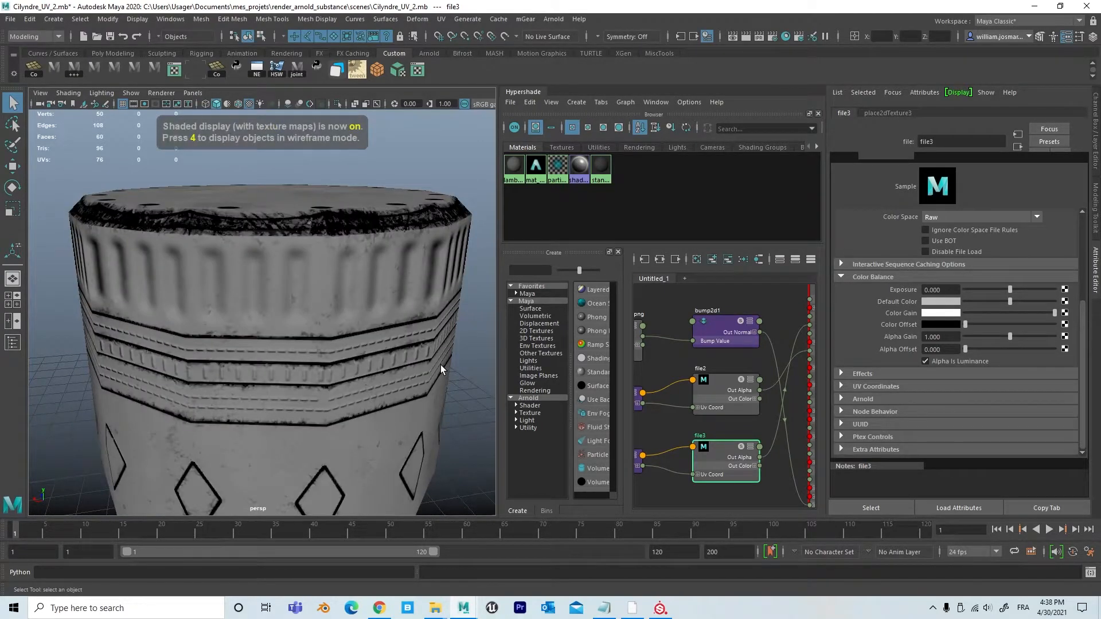
{"action": "key", "text": "5"}
{"action": "key", "text": "6"}
{"action": "key", "text": "7"}
{"action": "key", "text": "6"}
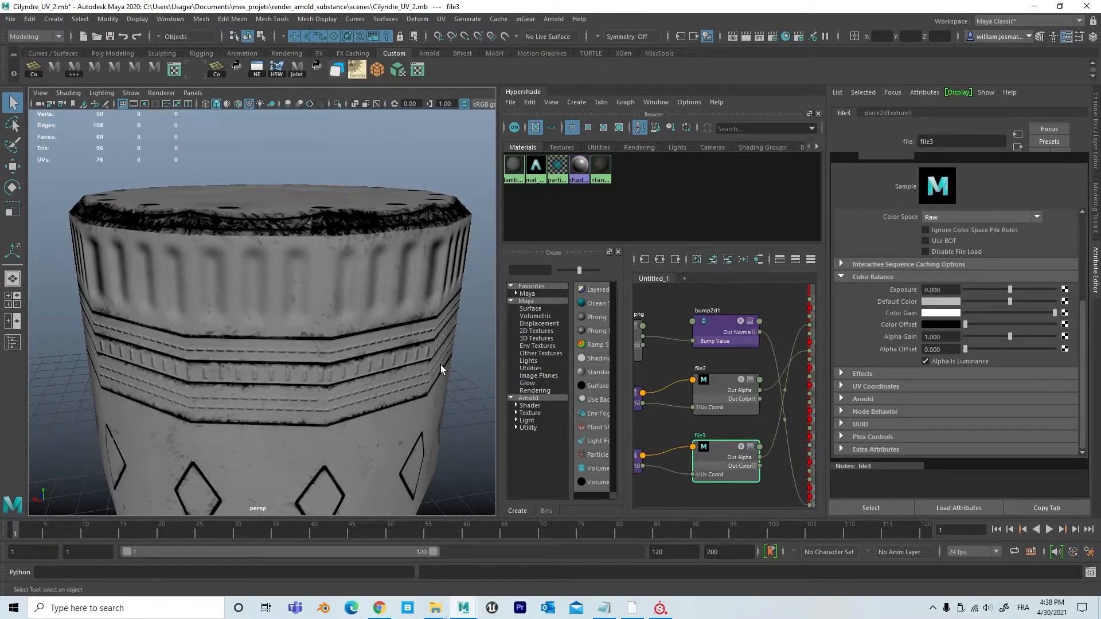
{"action": "key", "text": "4"}
{"action": "key", "text": "6"}
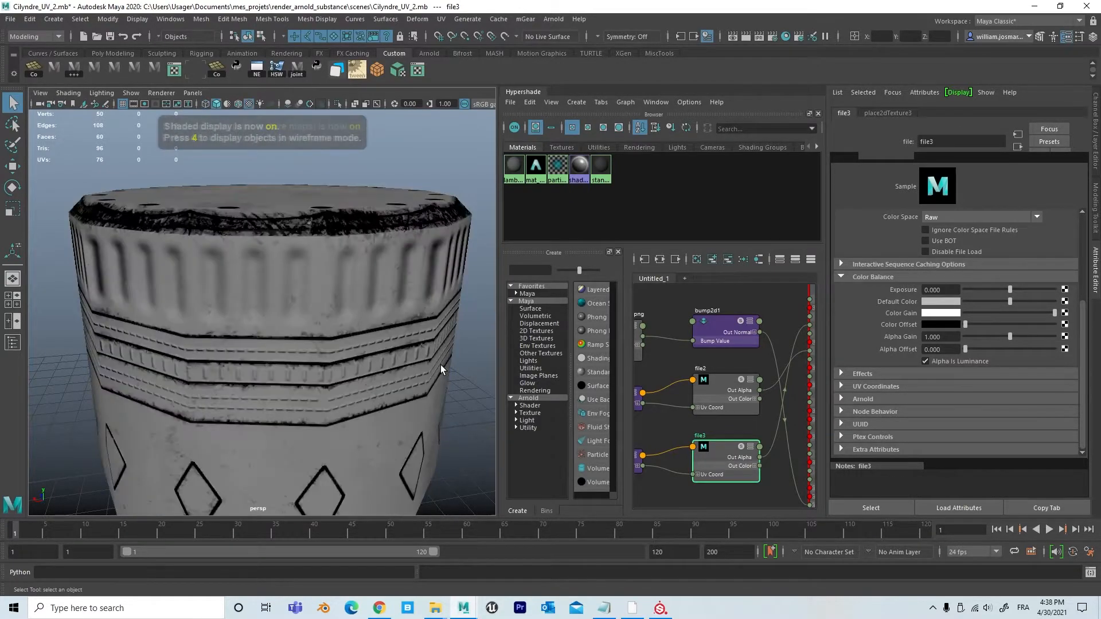
{"action": "key", "text": "7"}
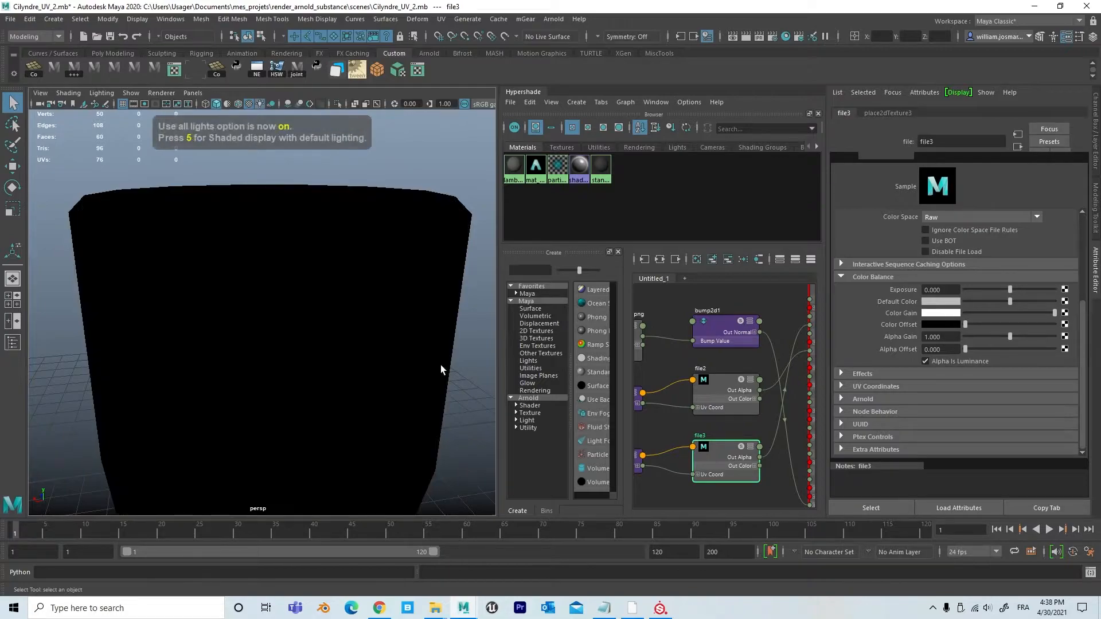
{"action": "key", "text": "6"}
{"action": "right_click_drag", "start_coordinate": [424, 373], "coordinate": [403, 325], "text": "alt"}
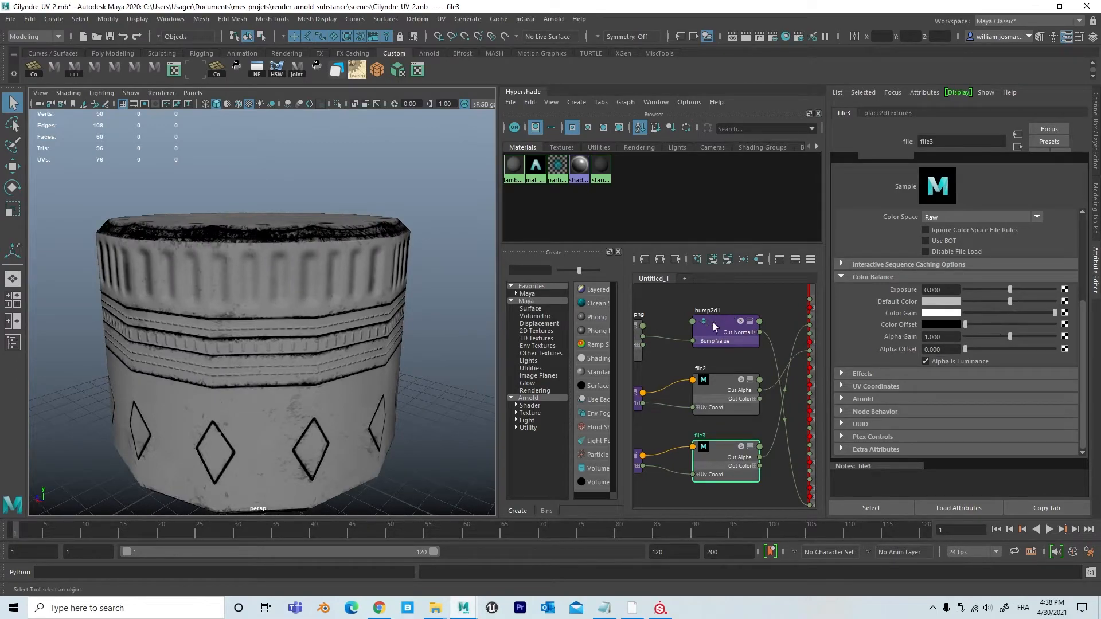
Set the Base Weight of mat_cylindre_aiStdSuf to 1
{"action": "left_click", "coordinate": [779, 315]}
{"action": "middle_click_drag", "start_coordinate": [776, 316], "coordinate": [741, 376], "text": "alt"}
{"action": "left_click", "coordinate": [748, 366]}
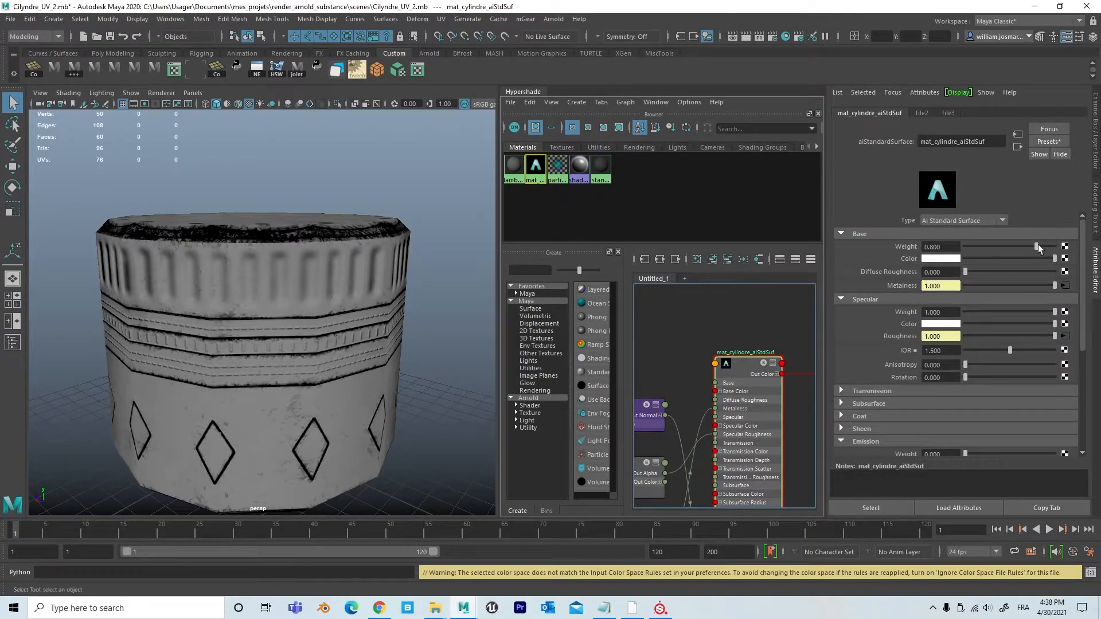
{"action": "mouse_move", "coordinate": [1037, 247]}
{"action": "left_mouse_down"}
{"action": "mouse_move", "coordinate": [1076, 246]}
{"action": "mouse_move", "coordinate": [929, 252]}
{"action": "mouse_move", "coordinate": [1091, 256]}
{"action": "left_mouse_up"}
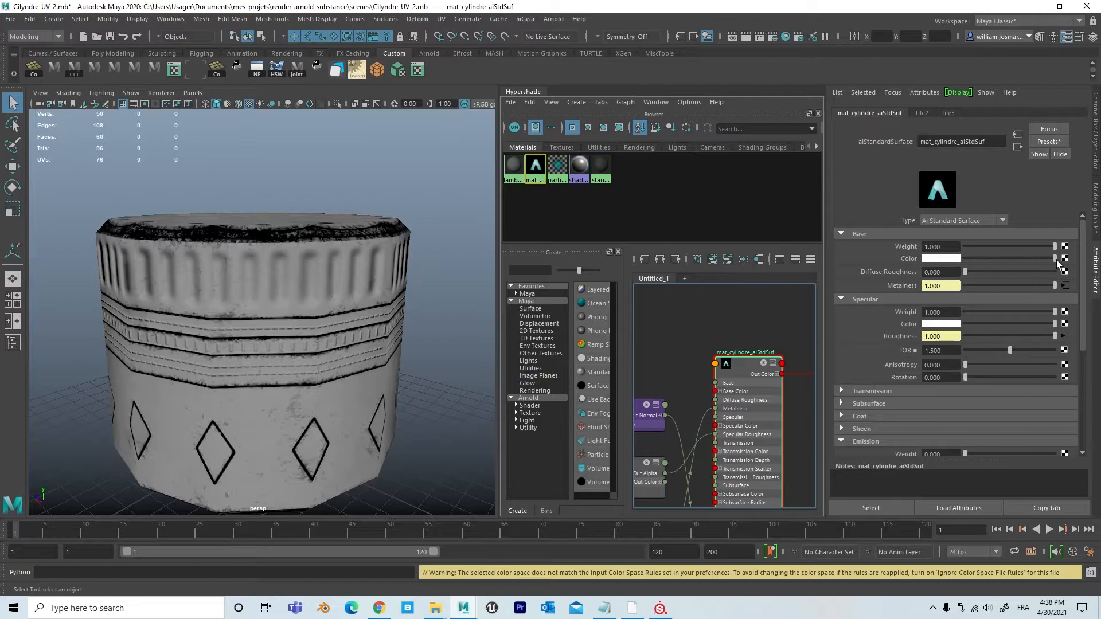
Connect a File texture to the Base Color of mat_cylindre_aiStdSuf and load cylindre_low_BaseColor.png into it
{"action": "left_click", "coordinate": [1065, 259]}
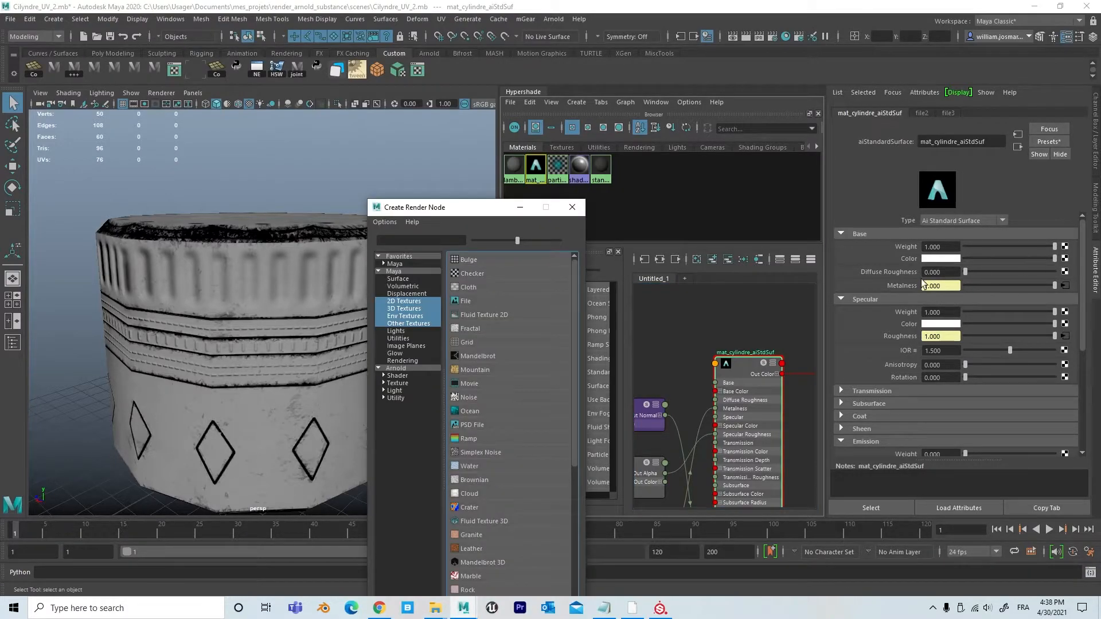
{"action": "left_click", "coordinate": [483, 300]}
{"action": "left_click_drag", "start_coordinate": [1083, 331], "coordinate": [1090, 251]}
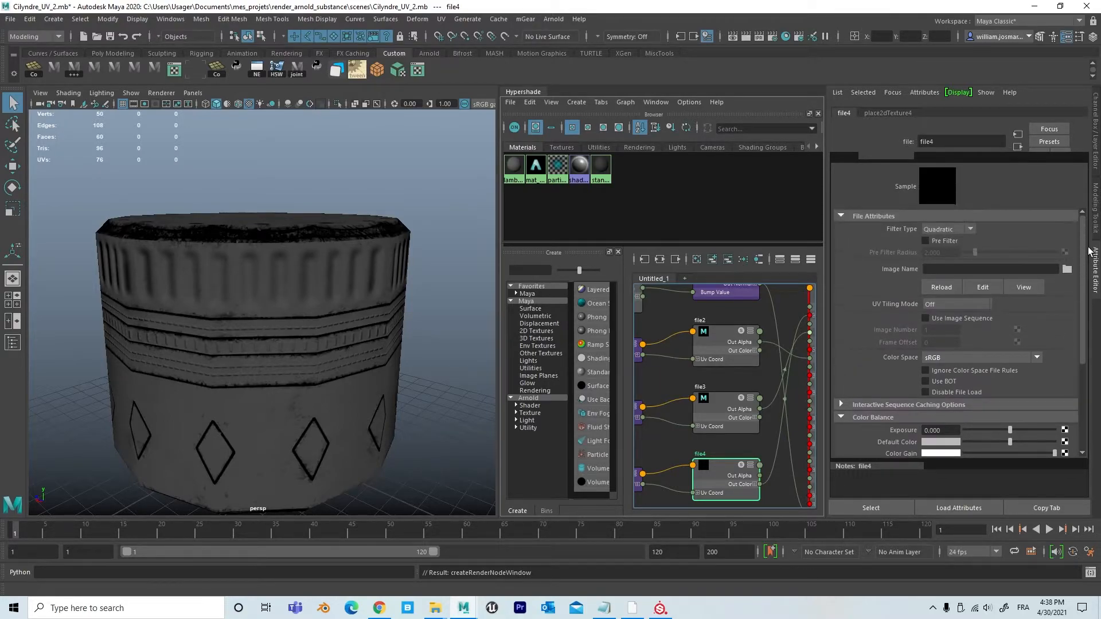
{"action": "left_click", "coordinate": [1068, 269]}
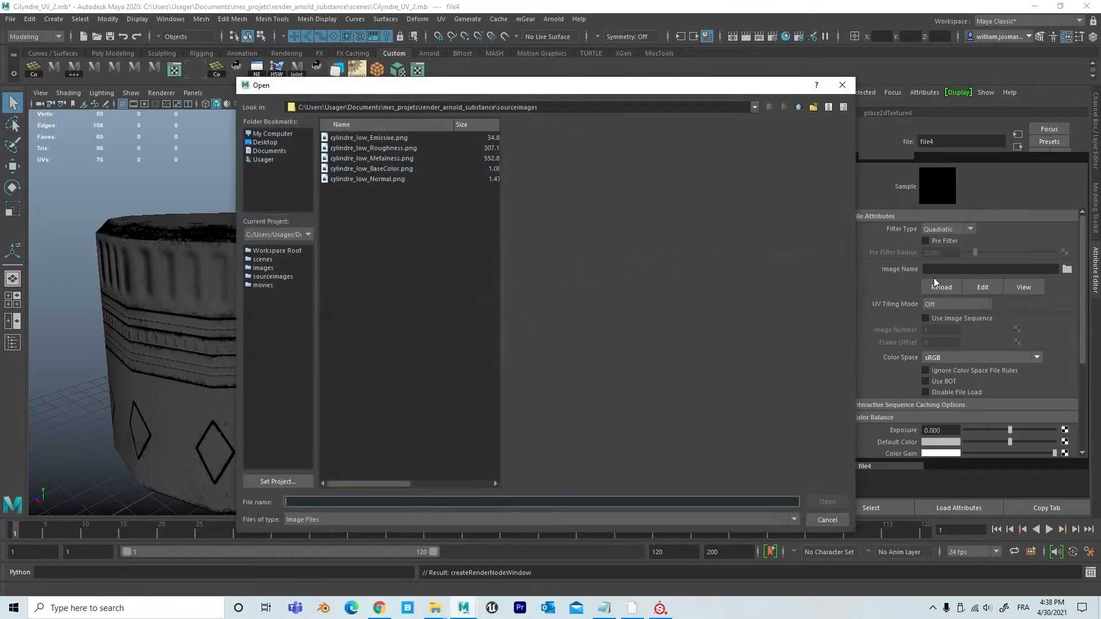
{"action": "left_click", "coordinate": [397, 168]}
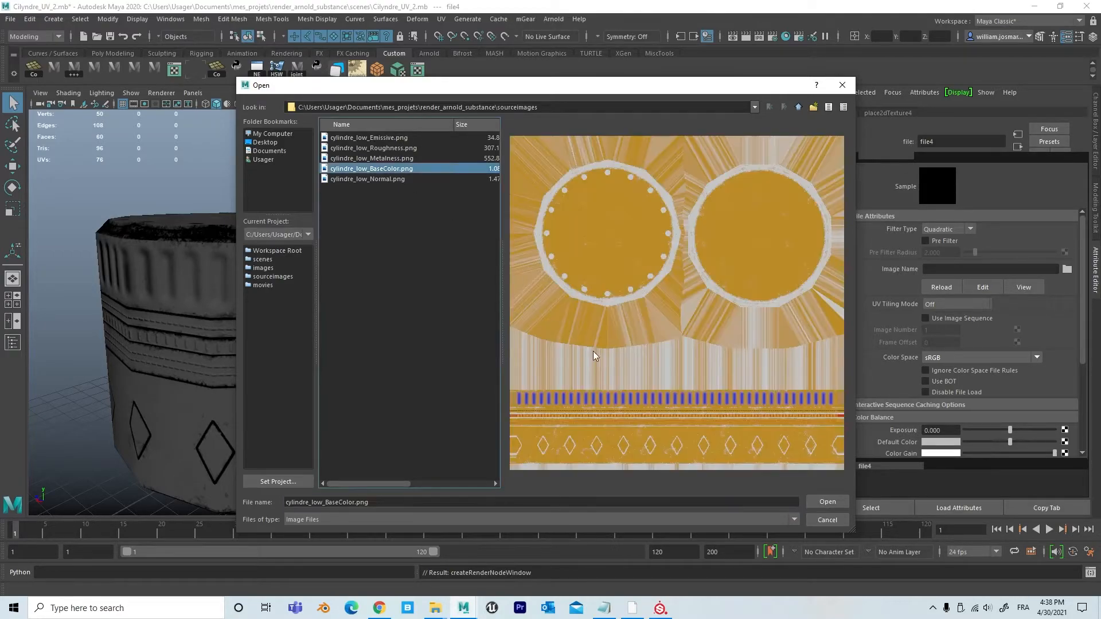
{"action": "left_click", "coordinate": [817, 500]}
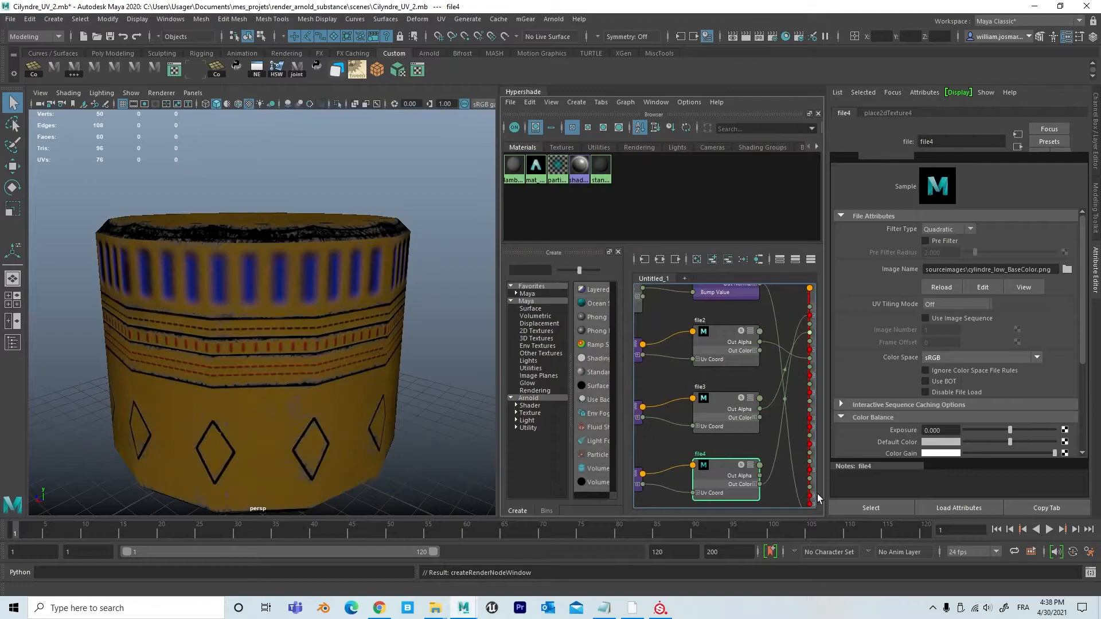
Inspect the base color map on the cylinder and review file4's color space and color balance settings
{"action": "left_click_drag", "start_coordinate": [435, 365], "coordinate": [412, 363], "text": "alt"}
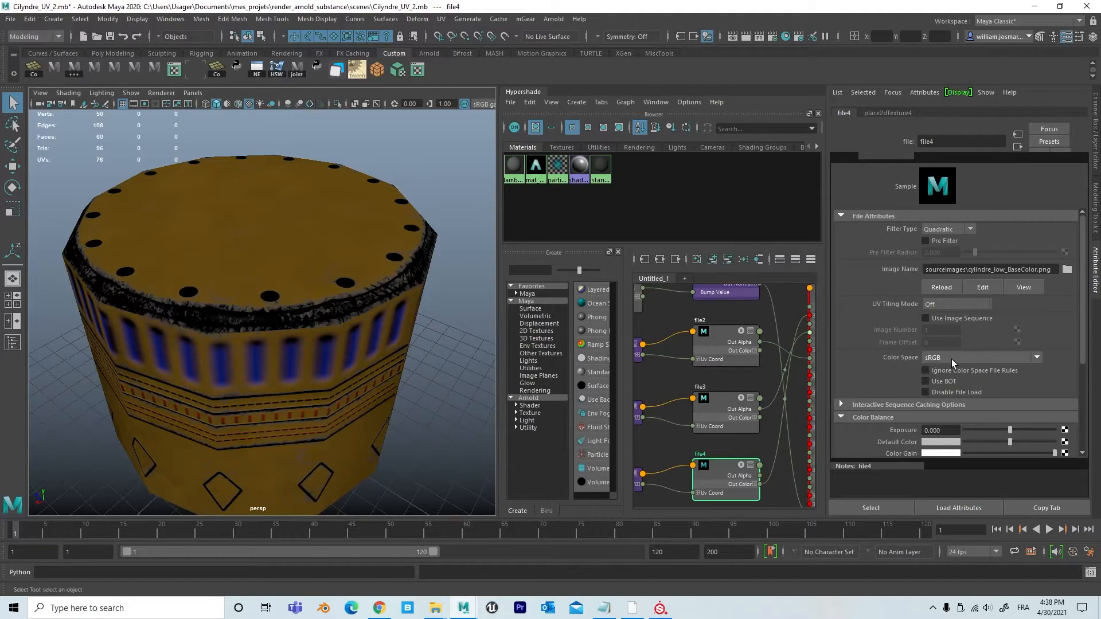
{"action": "scroll", "coordinate": [437, 422], "scroll_direction": "down", "scroll_amount": 5}
{"action": "left_click_drag", "start_coordinate": [437, 423], "coordinate": [337, 368], "text": "alt"}
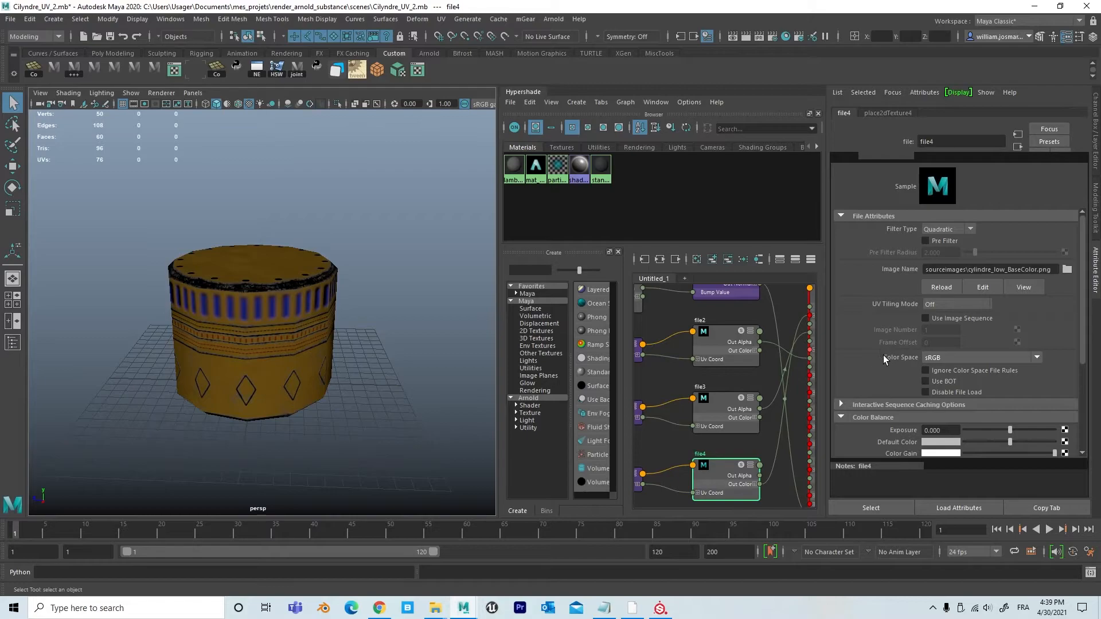
{"action": "left_click_drag", "start_coordinate": [1084, 238], "coordinate": [1084, 333]}
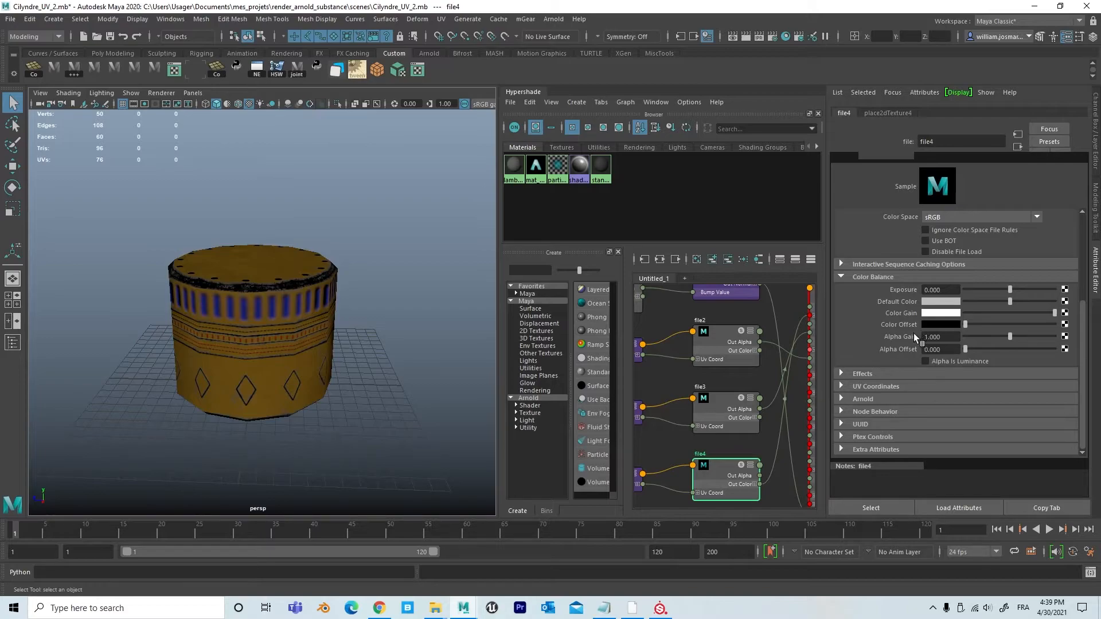
{"action": "scroll", "coordinate": [912, 391], "scroll_direction": "up", "scroll_amount": 4}
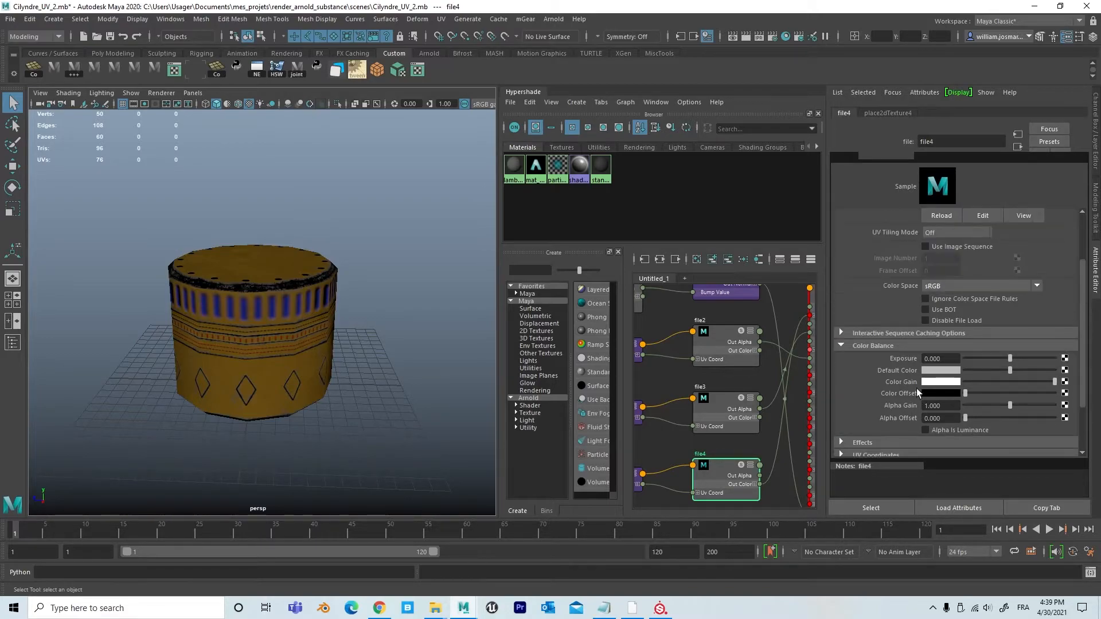
{"action": "scroll", "coordinate": [851, 374], "scroll_direction": "down", "scroll_amount": 5}
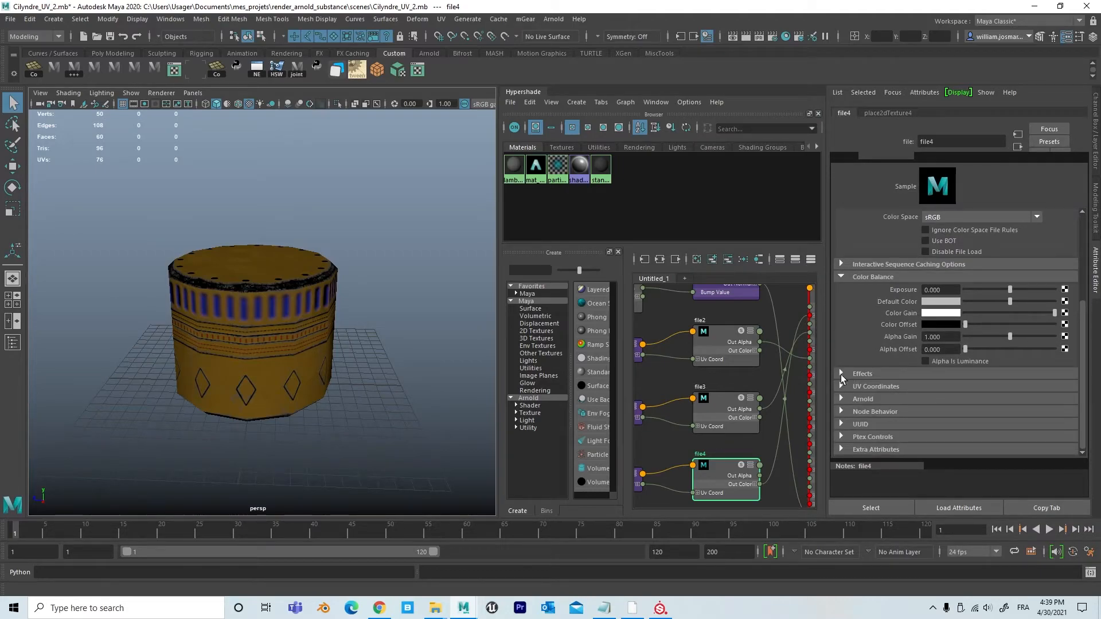
{"action": "scroll", "coordinate": [898, 408], "scroll_direction": "up", "scroll_amount": 3}
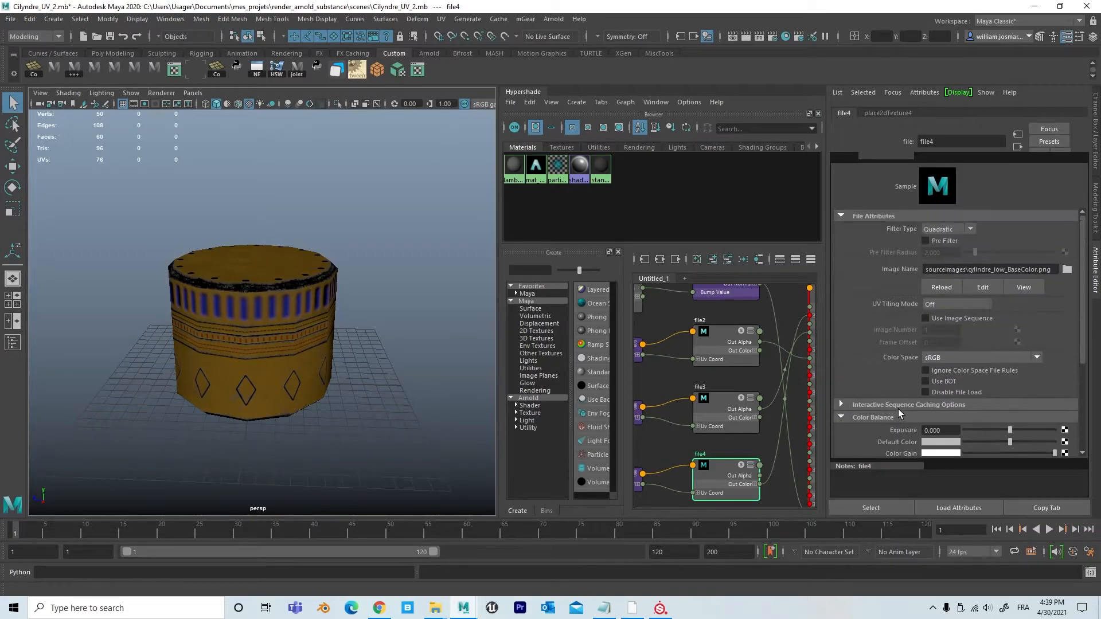
{"action": "scroll", "coordinate": [746, 379], "scroll_direction": "down", "scroll_amount": 3}
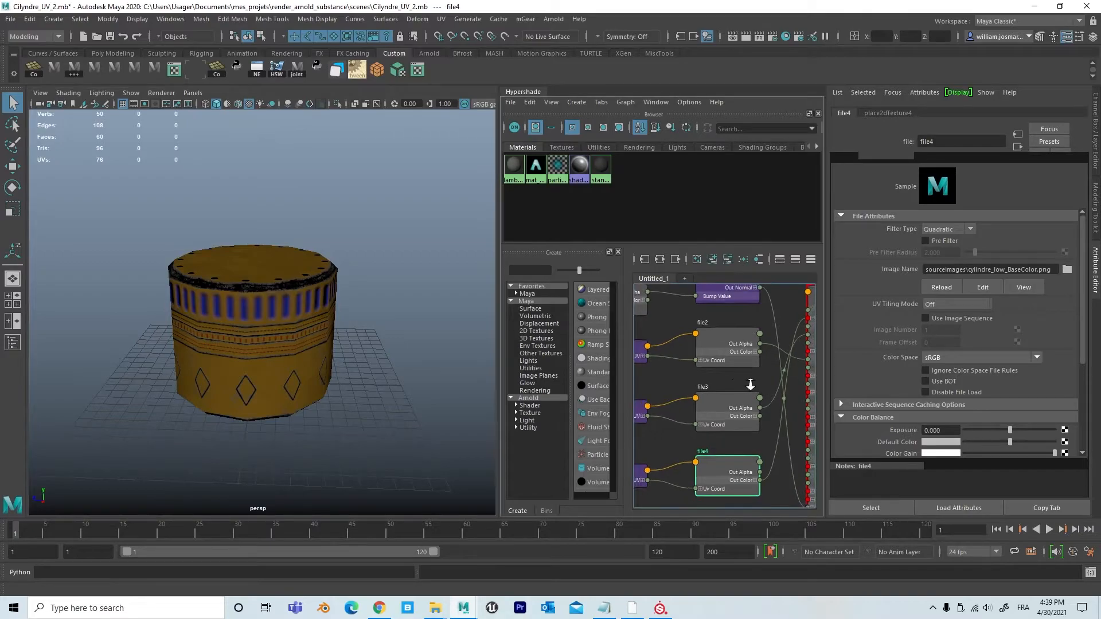
Connect a new File texture to the Emission Color of mat_cylindre_aiStdSuf
{"action": "middle_click_drag", "start_coordinate": [738, 373], "coordinate": [653, 367], "text": "alt"}
{"action": "scroll", "coordinate": [769, 352], "scroll_direction": "up", "scroll_amount": 4}
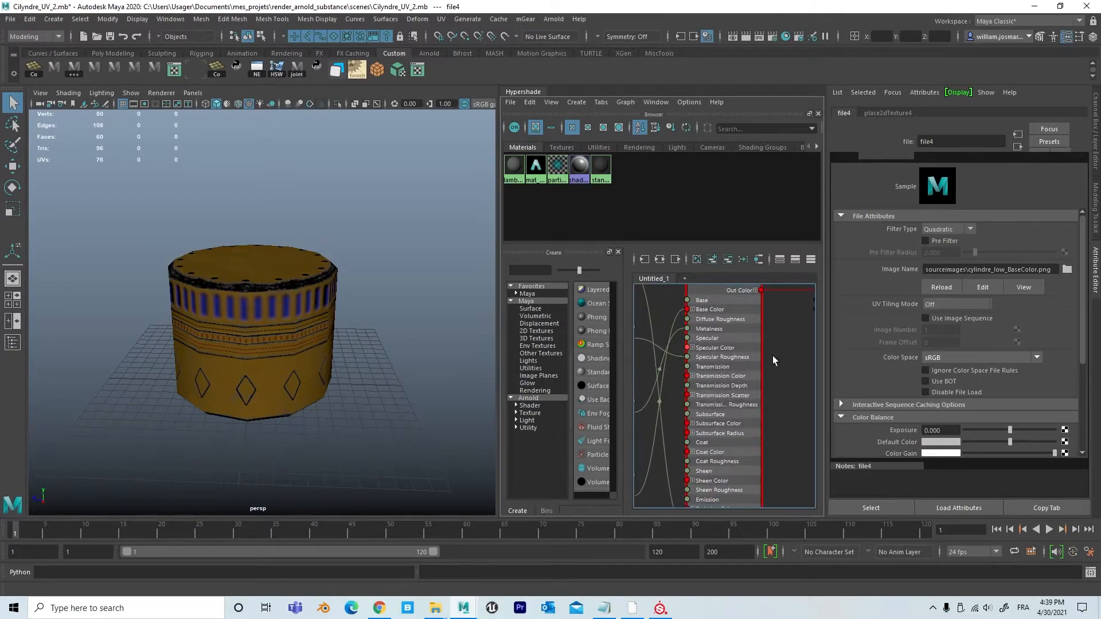
{"action": "left_click", "coordinate": [714, 334]}
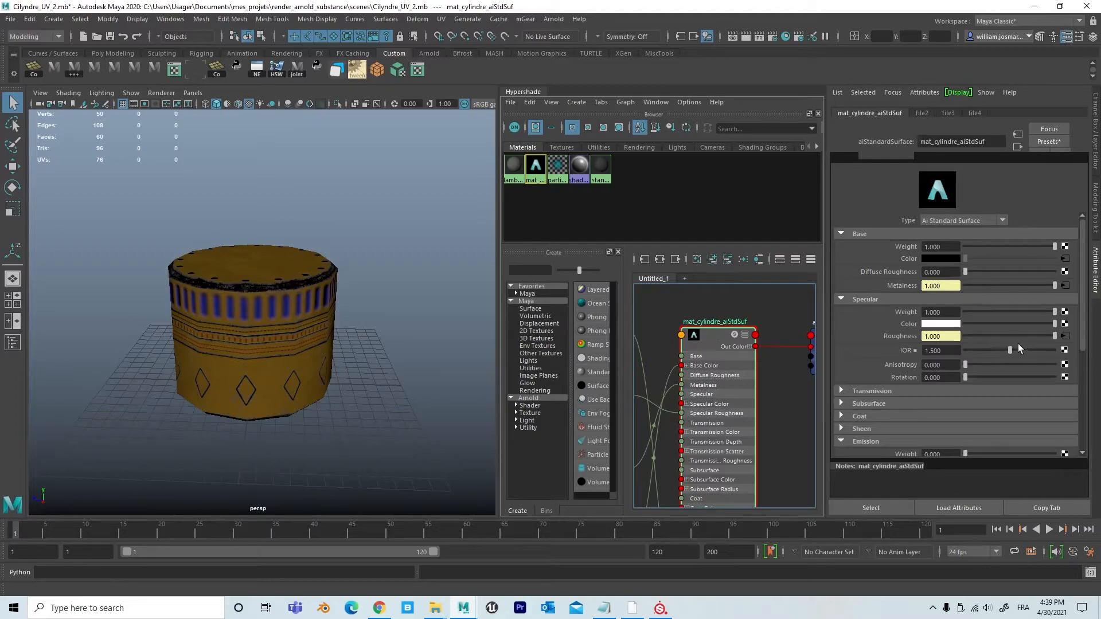
{"action": "scroll", "coordinate": [1017, 343], "scroll_direction": "down", "scroll_amount": 2}
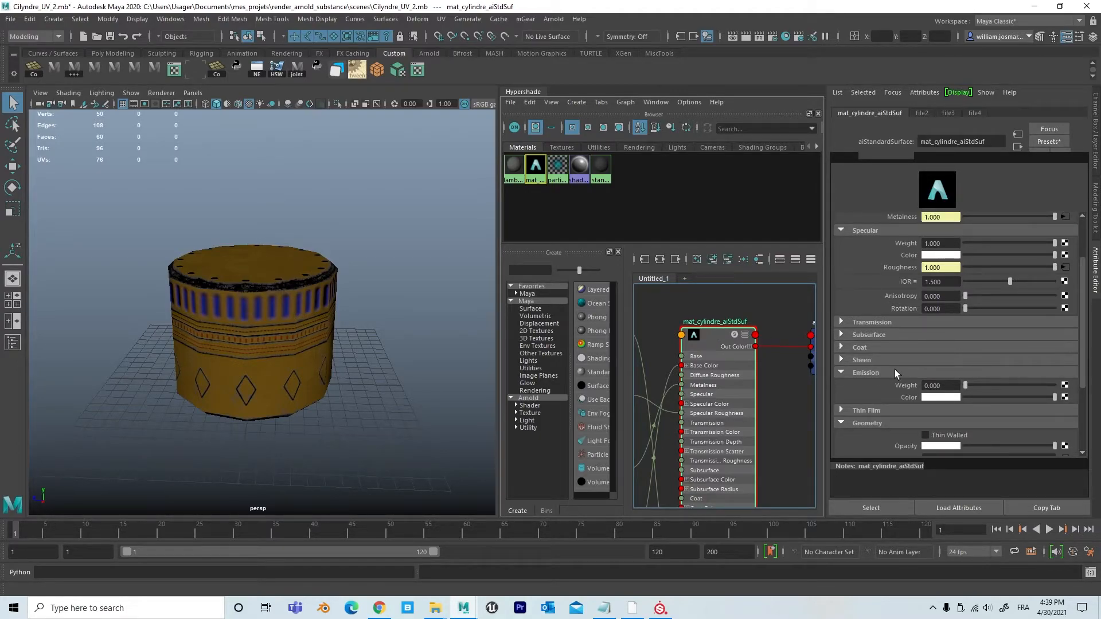
{"action": "scroll", "coordinate": [903, 368], "scroll_direction": "down", "scroll_amount": 1}
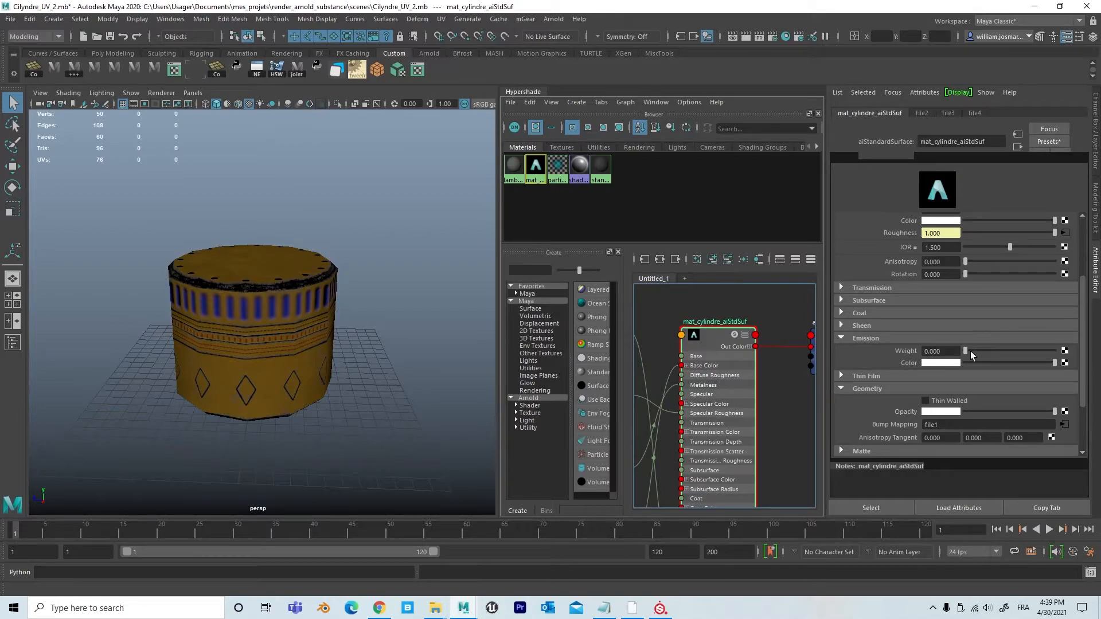
{"action": "left_click", "coordinate": [1064, 364]}
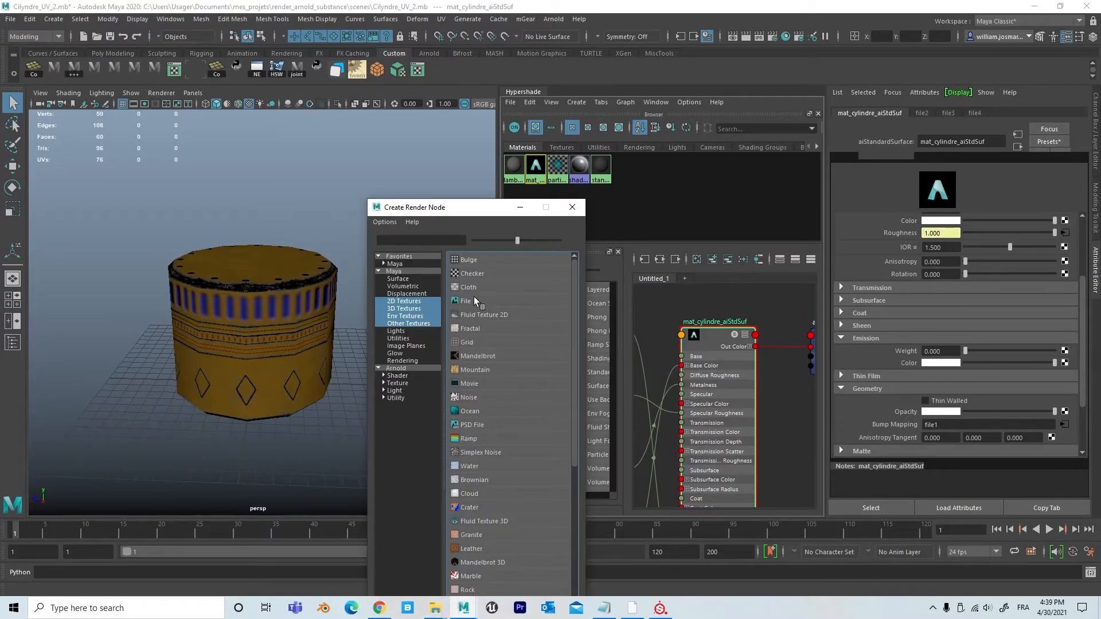
{"action": "left_click", "coordinate": [472, 300]}
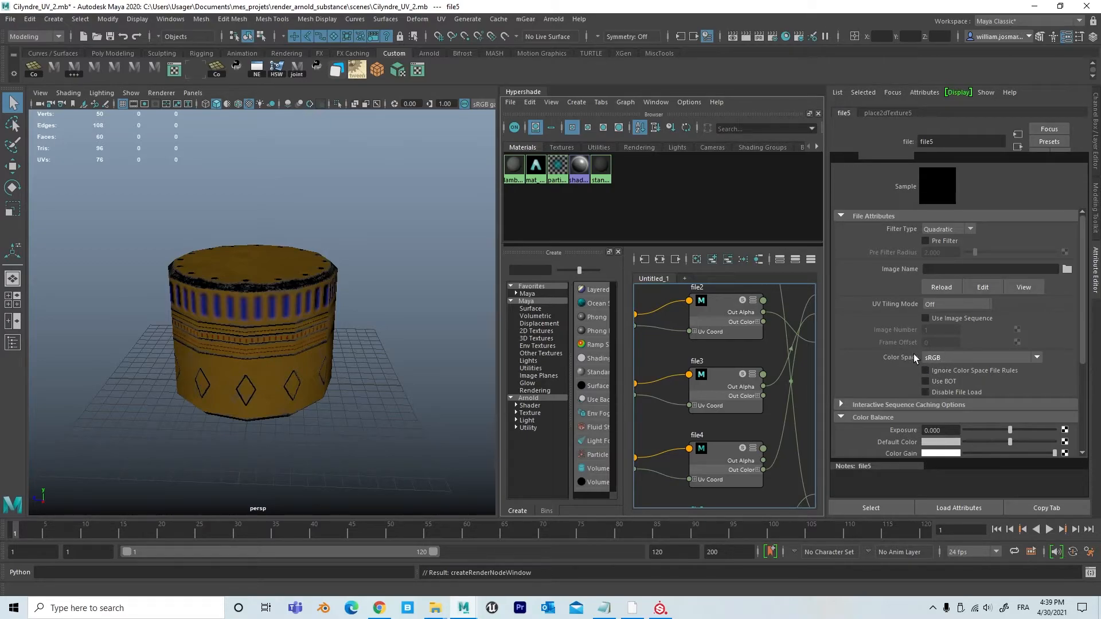
Set file5's color space to Raw and load cylindre_low_Emissive.png as its image
{"action": "left_click", "coordinate": [954, 359]}
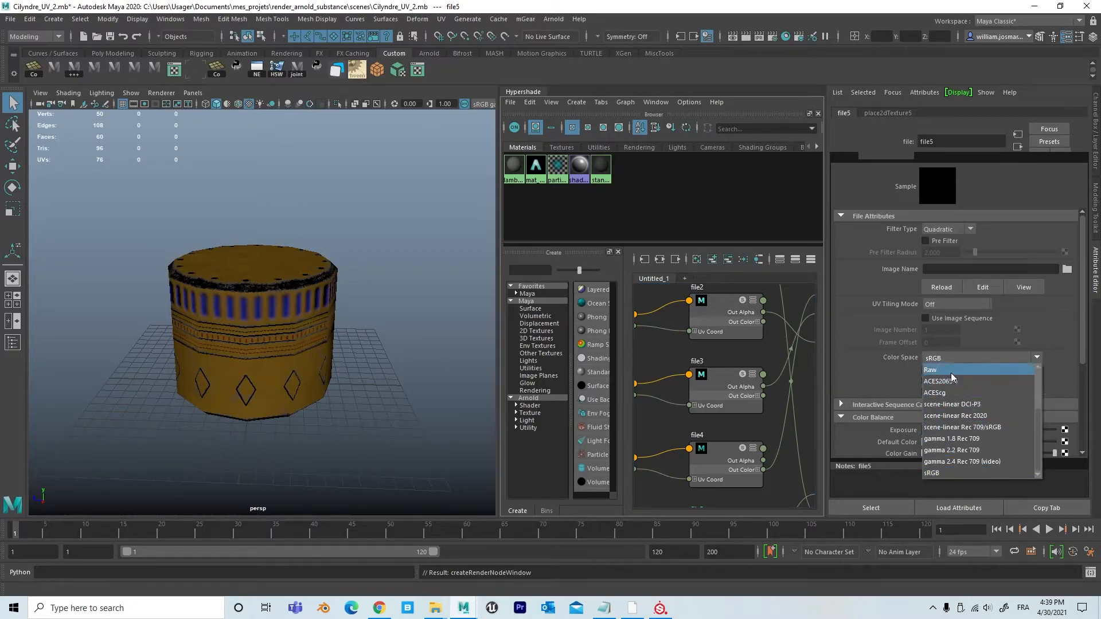
{"action": "left_click", "coordinate": [941, 370]}
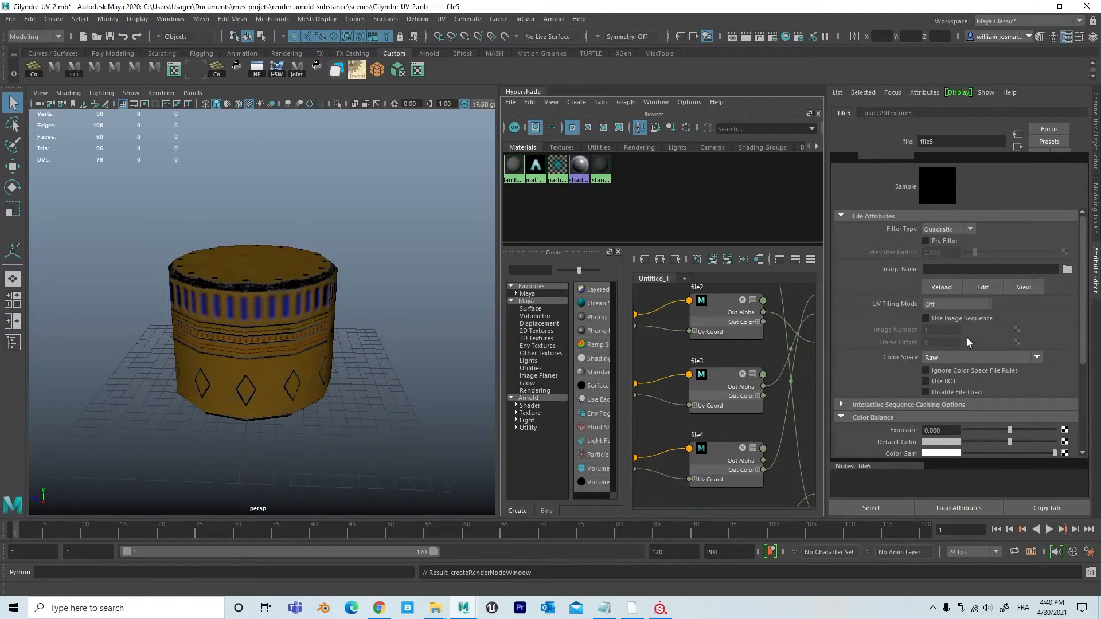
{"action": "left_click", "coordinate": [1067, 269]}
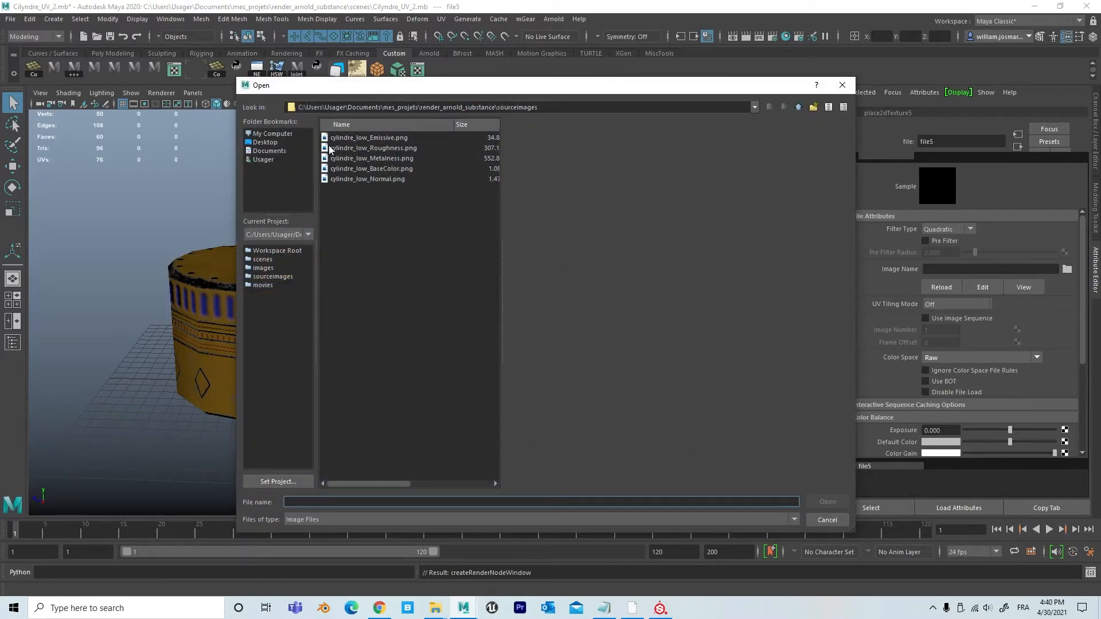
{"action": "left_click", "coordinate": [387, 139]}
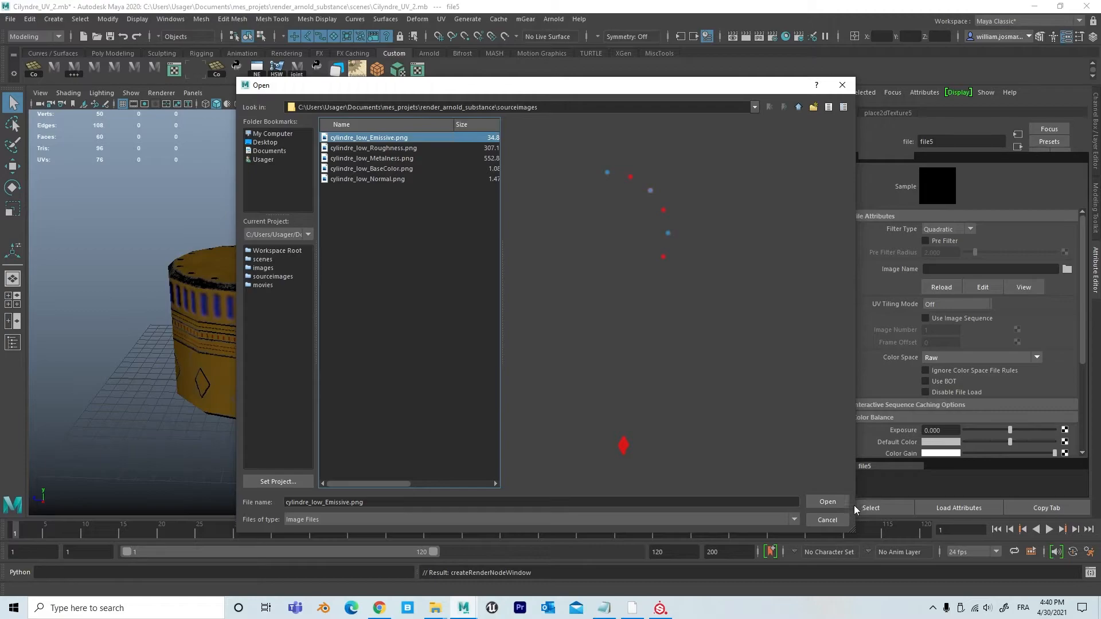
{"action": "left_click", "coordinate": [837, 503]}
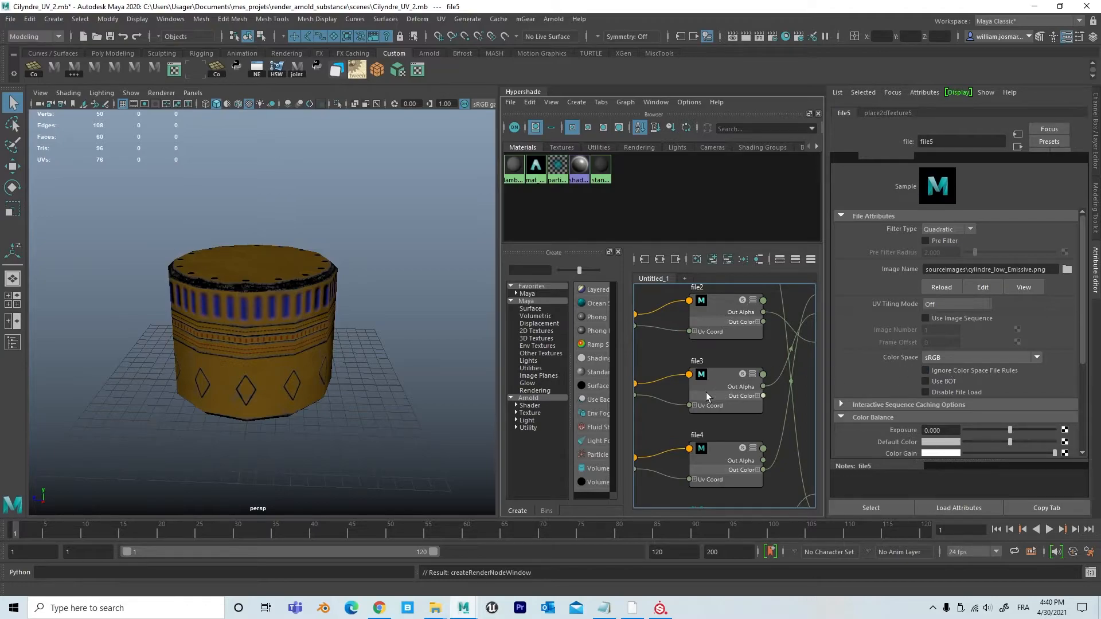
Examine the cylinder's top and trace file5's connection to the material in an enlarged Hypershade node graph
{"action": "key", "text": "a"}
{"action": "scroll", "coordinate": [707, 396], "scroll_direction": "up", "scroll_amount": 3}
{"action": "left_click_drag", "start_coordinate": [405, 387], "coordinate": [398, 413], "text": "alt"}
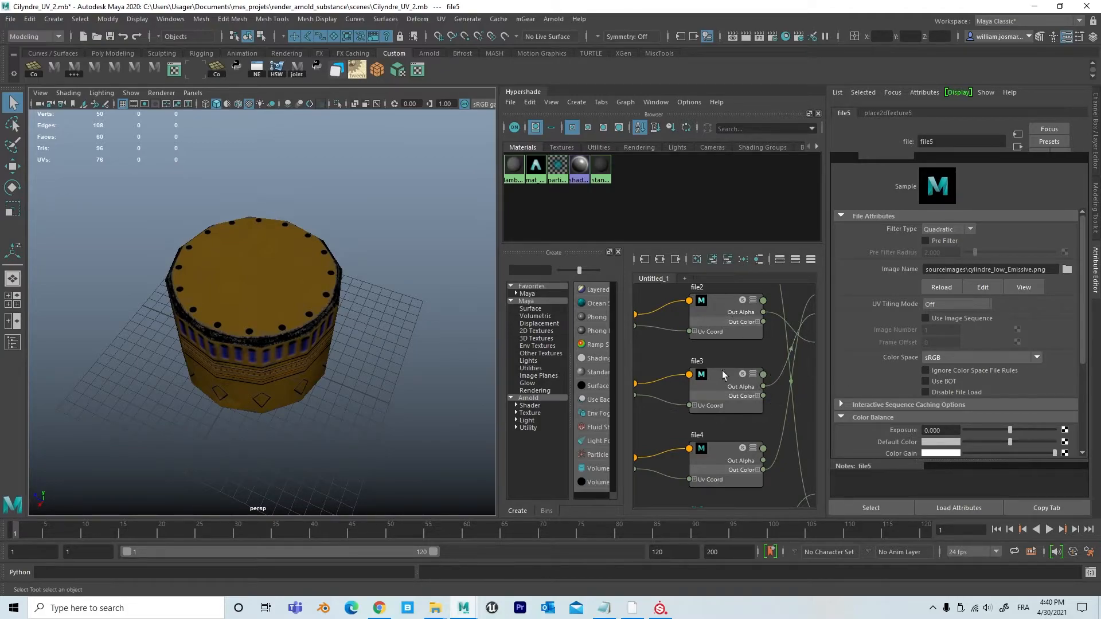
{"action": "middle_click_drag", "start_coordinate": [772, 418], "coordinate": [763, 441], "text": "alt"}
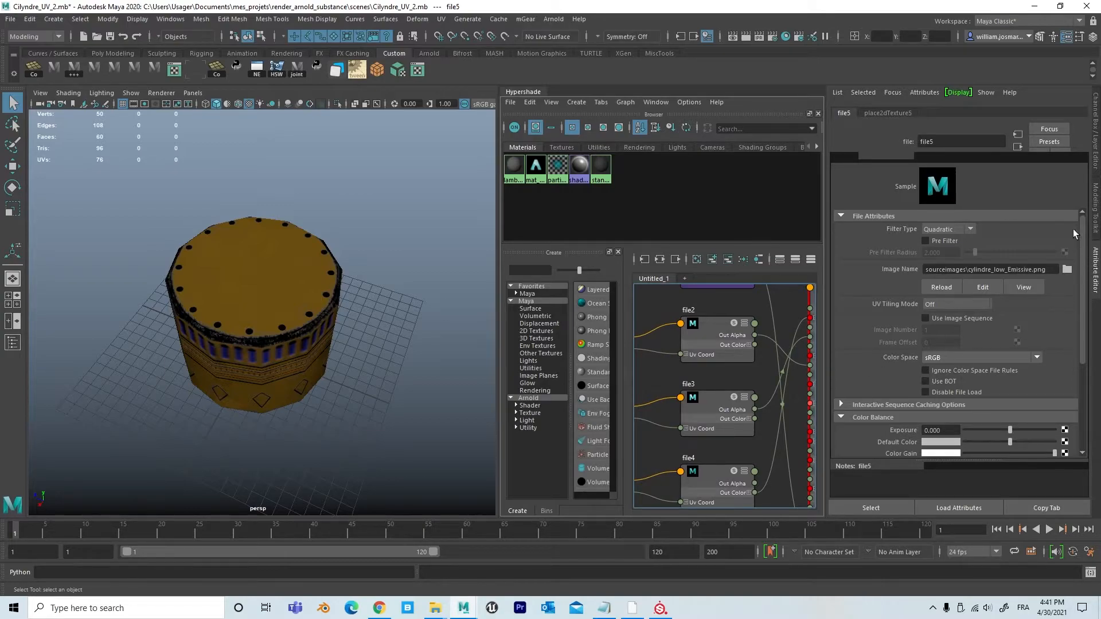
{"action": "left_click_drag", "start_coordinate": [1081, 240], "coordinate": [1087, 214]}
{"action": "scroll", "coordinate": [724, 462], "scroll_direction": "down", "scroll_amount": 1}
{"action": "key", "text": "f"}
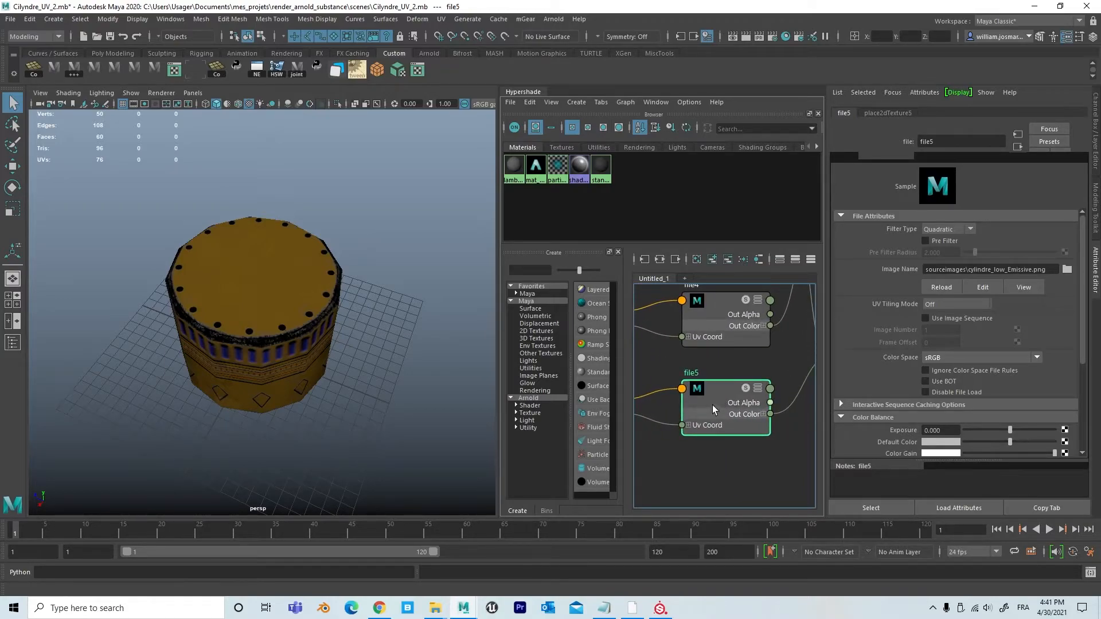
{"action": "middle_click_drag", "start_coordinate": [764, 466], "coordinate": [717, 481], "text": "alt"}
{"action": "scroll", "coordinate": [717, 481], "scroll_direction": "down", "scroll_amount": 3}
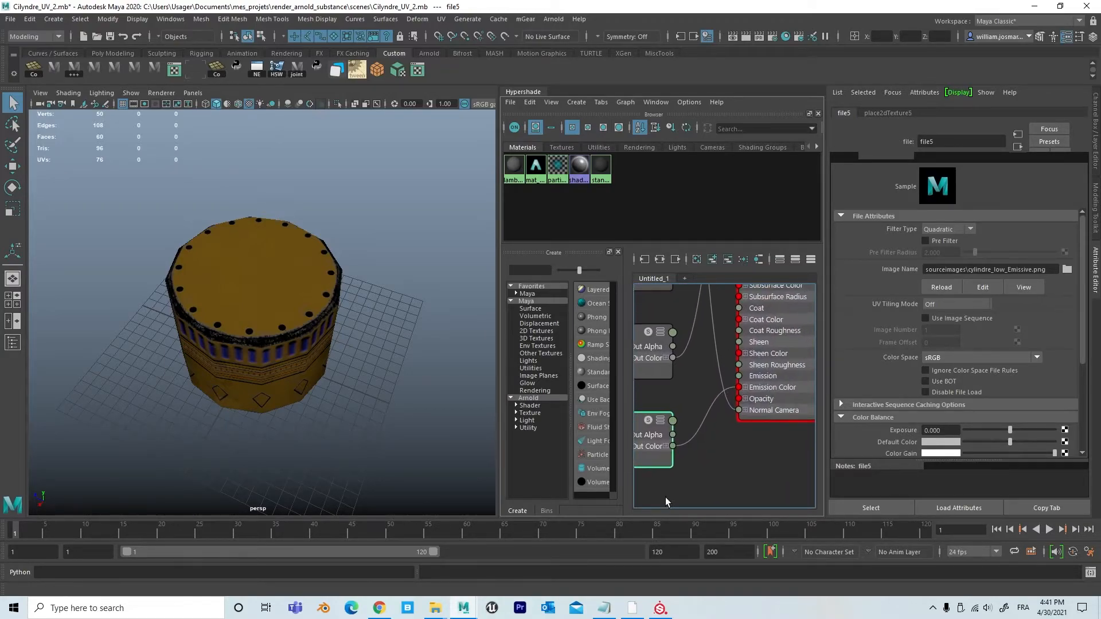
{"action": "scroll", "coordinate": [749, 449], "scroll_direction": "up", "scroll_amount": 1}
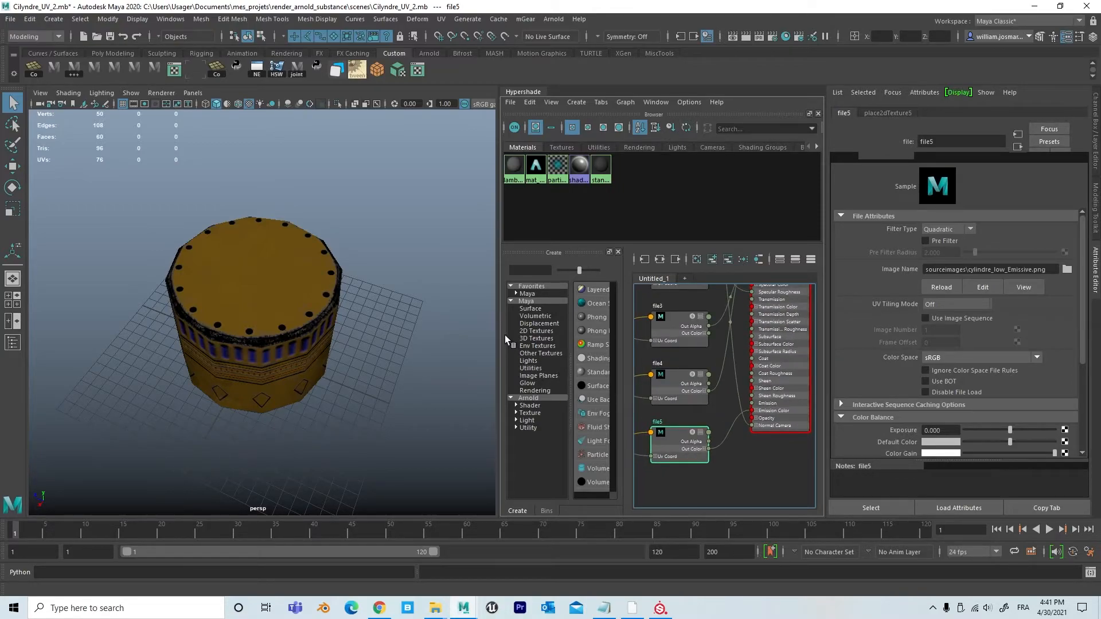
{"action": "left_click_drag", "start_coordinate": [497, 336], "coordinate": [283, 336]}
{"action": "key", "text": "a"}
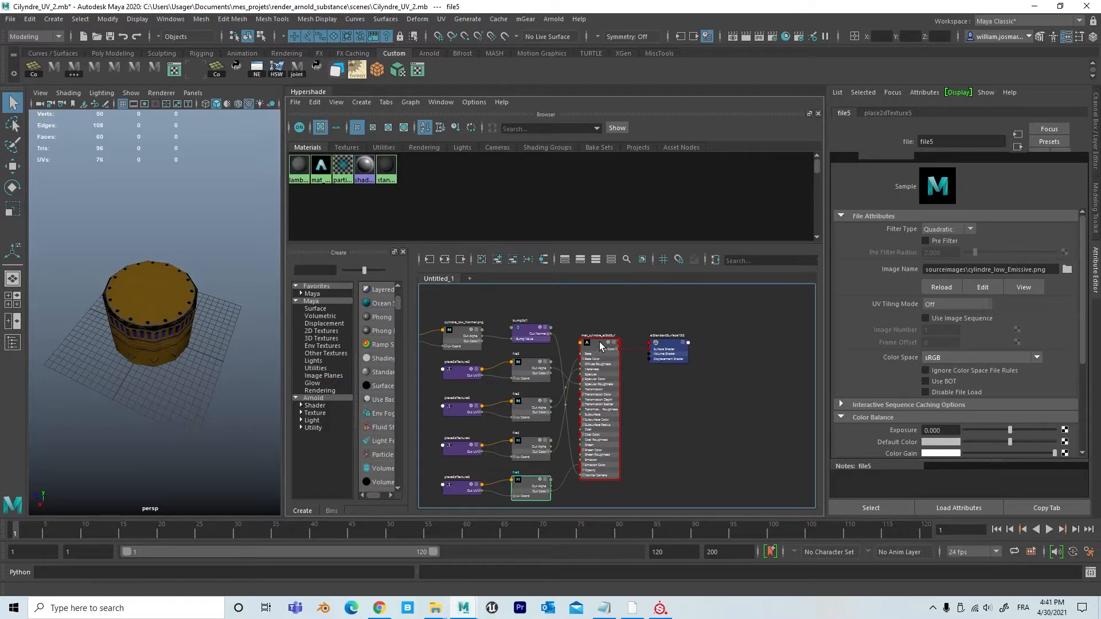
Set the Emission Weight of mat_cylindre_aiStdSuf to 1 and view the emissive spots on the cylinder
{"action": "left_click", "coordinate": [1017, 147]}
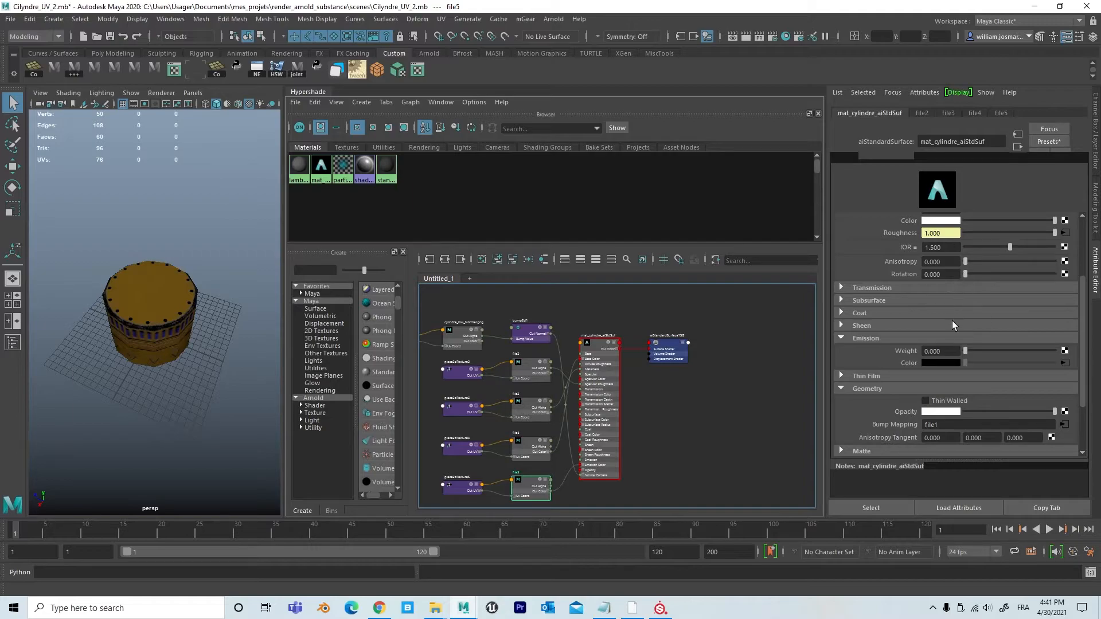
{"action": "left_click_drag", "start_coordinate": [967, 352], "coordinate": [1076, 363]}
{"action": "mouse_move", "coordinate": [192, 393]}
{"action": "left_mouse_down", "text": "alt"}
{"action": "mouse_move", "coordinate": [408, 352]}
{"action": "mouse_move", "coordinate": [251, 363]}
{"action": "mouse_move", "coordinate": [175, 383]}
{"action": "left_mouse_up", "text": "alt"}
{"action": "right_click_drag", "start_coordinate": [175, 383], "coordinate": [251, 366], "text": "alt"}
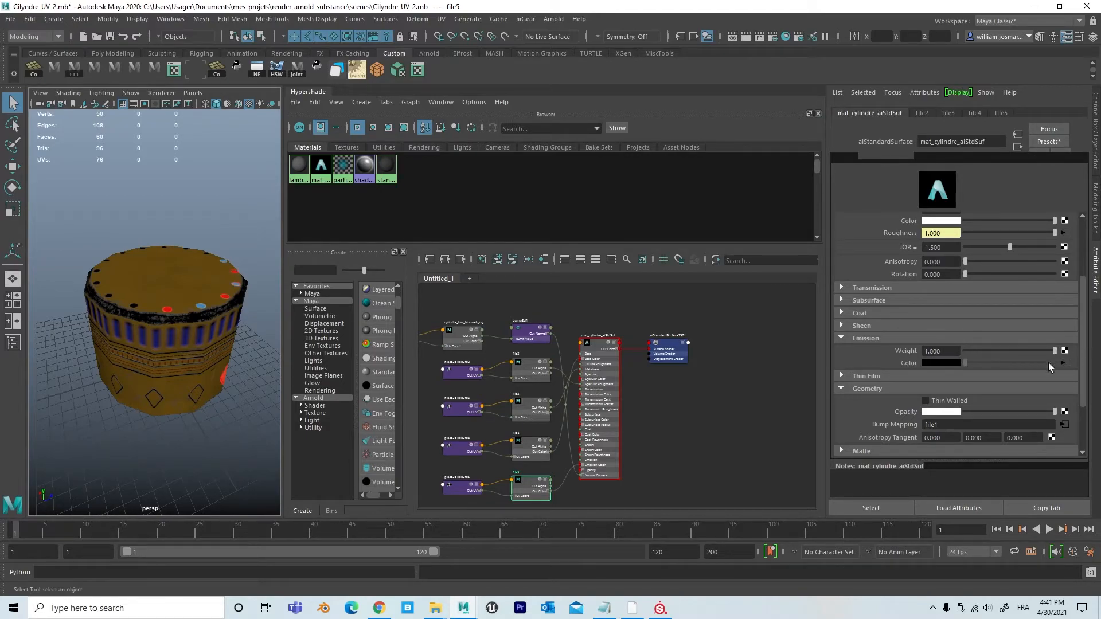
Try an Emission Weight of 2 and higher on mat_cylindre_aiStdSuf, and return it to 1
{"action": "left_click", "coordinate": [951, 351]}
{"action": "left_click_drag", "start_coordinate": [941, 354], "coordinate": [917, 354]}
{"action": "type", "text": "2"}
{"action": "key", "text": "Return"}
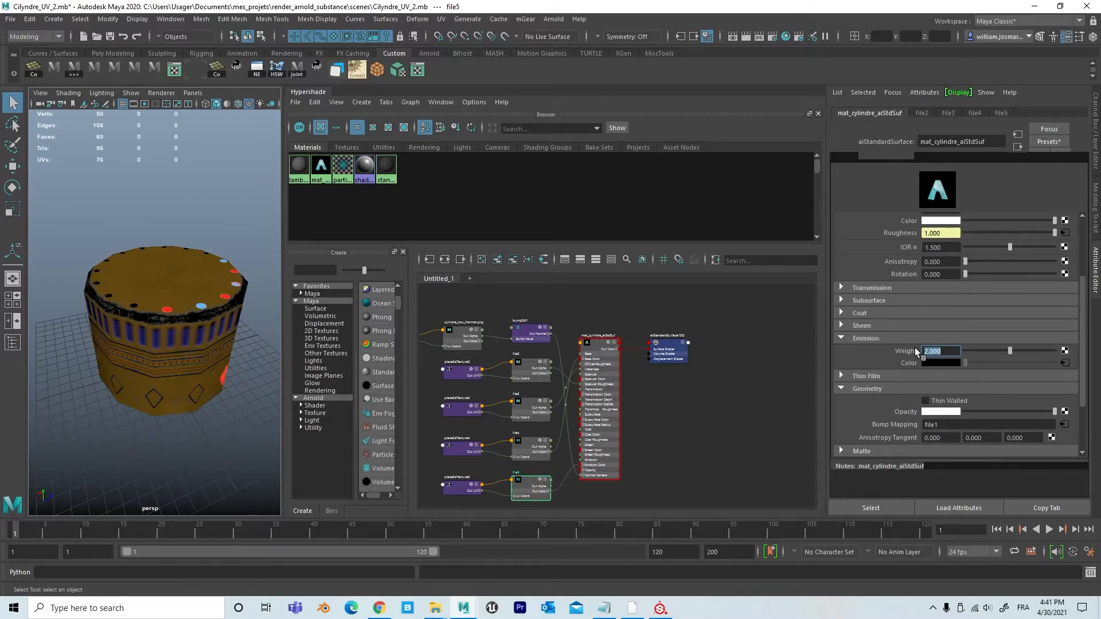
{"action": "left_click_drag", "start_coordinate": [1011, 350], "coordinate": [1019, 351]}
{"action": "left_click", "coordinate": [1025, 350]}
{"action": "double_click", "coordinate": [949, 351]}
{"action": "type", "text": "1"}
{"action": "key", "text": "Return"}
Enlarge the perspective viewport and render the cylinder in the Arnold RenderView
{"action": "left_click_drag", "start_coordinate": [286, 250], "coordinate": [510, 252]}
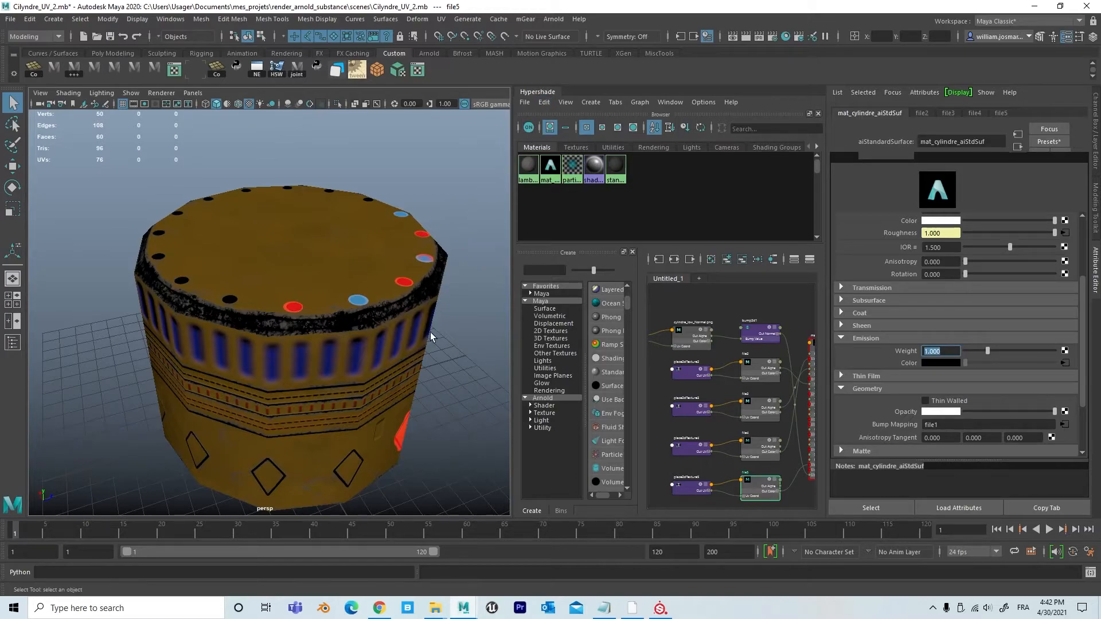
{"action": "left_click", "coordinate": [553, 19]}
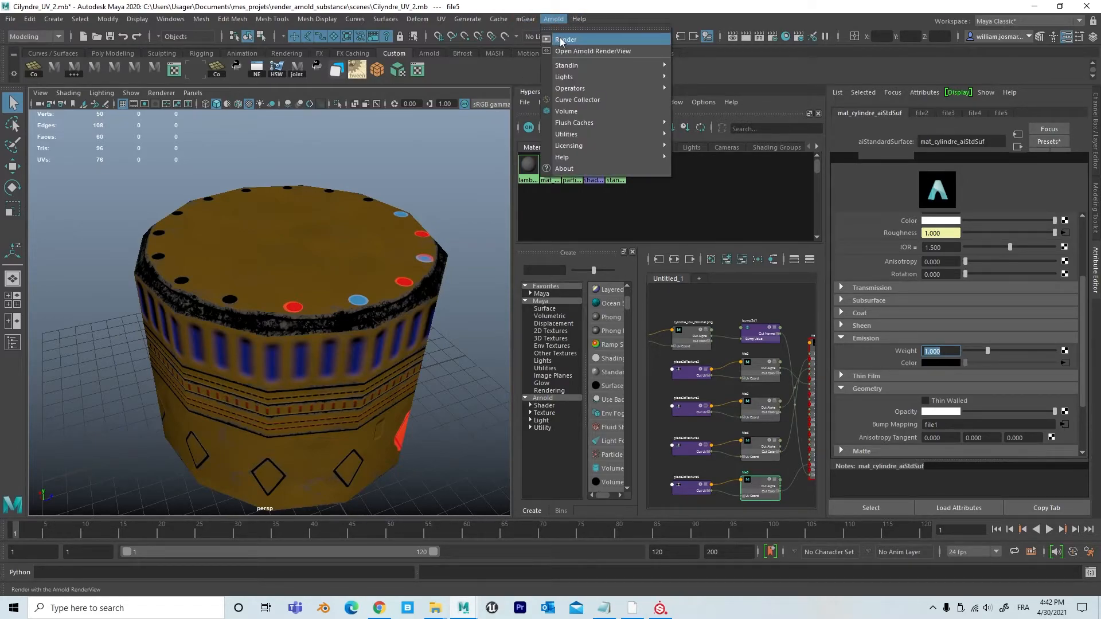
{"action": "left_click", "coordinate": [580, 41]}
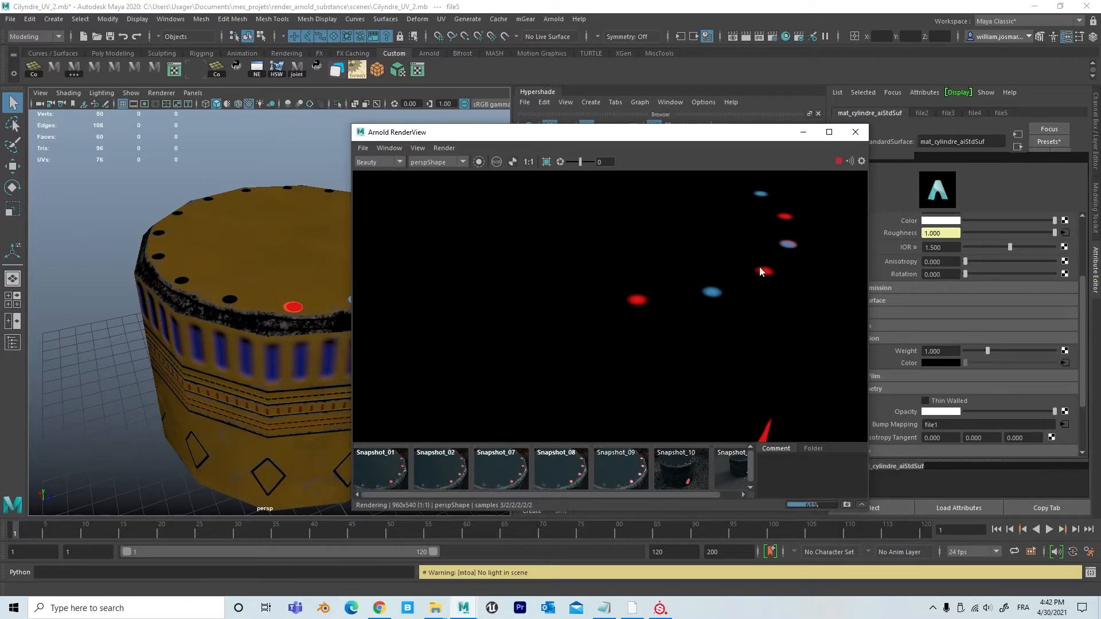
Close the Arnold RenderView and add an Arnold Skydome Light to the scene
{"action": "left_click", "coordinate": [856, 134]}
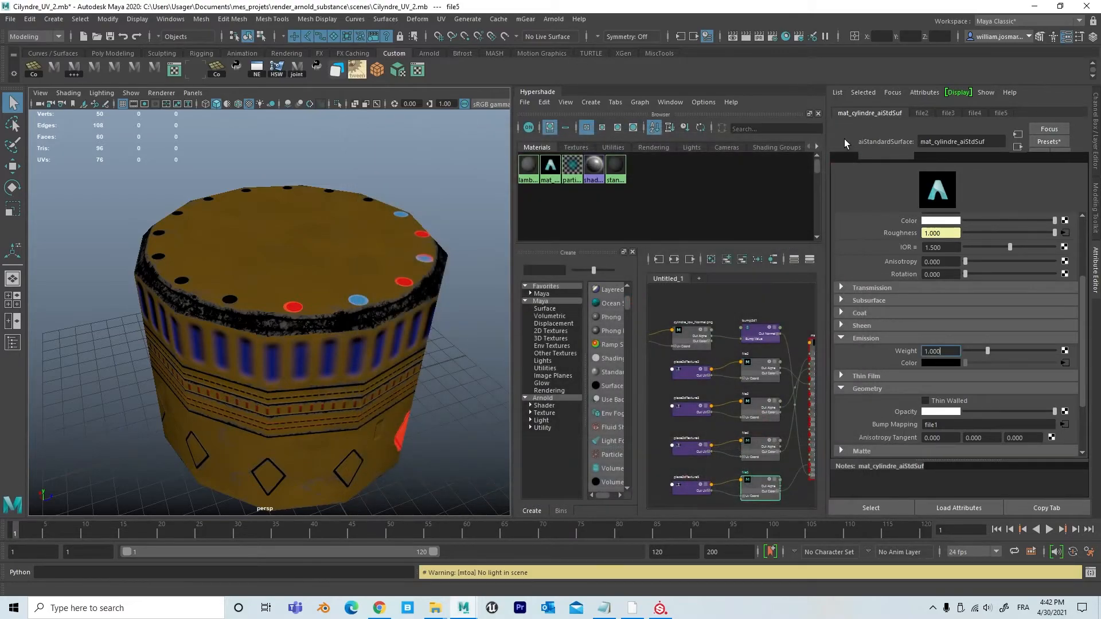
{"action": "left_click", "coordinate": [554, 19]}
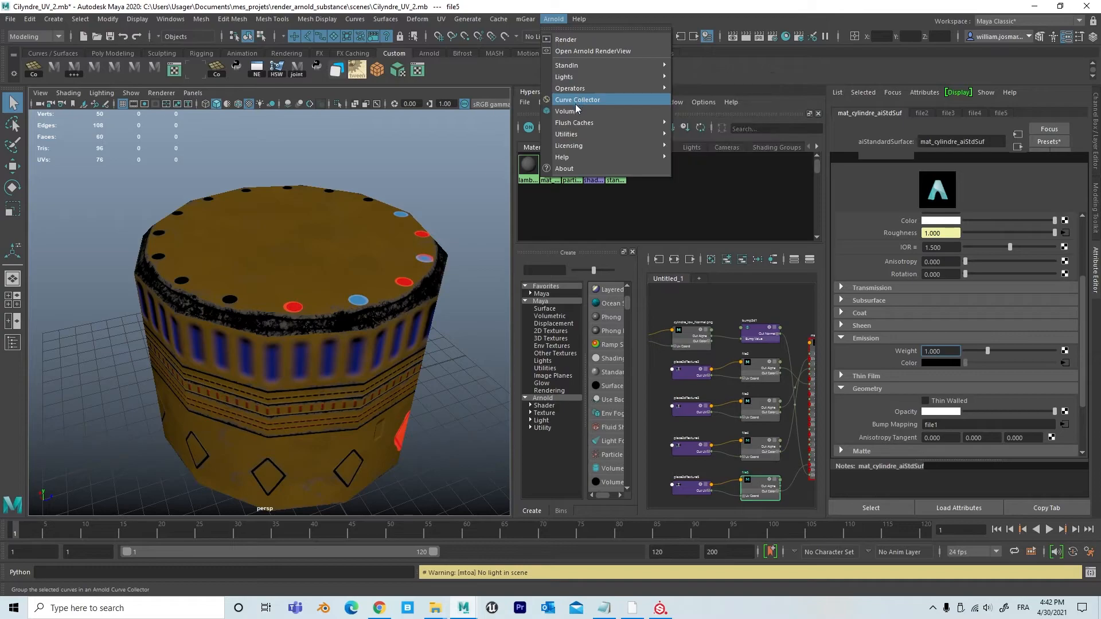
{"action": "mouse_move", "coordinate": [565, 90]}
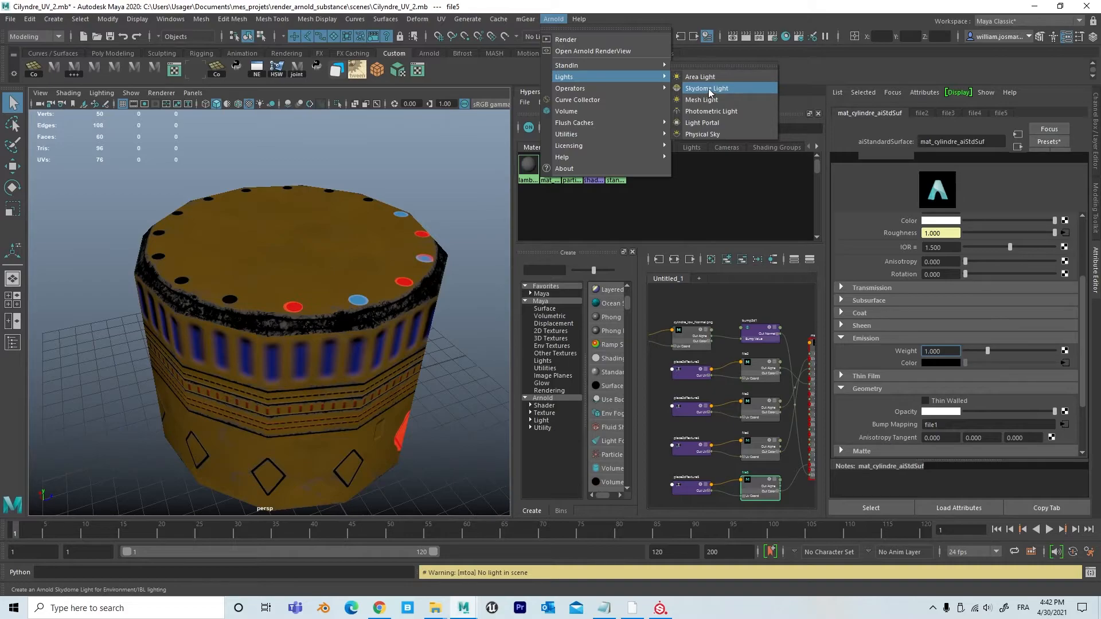
{"action": "left_click", "coordinate": [709, 89]}
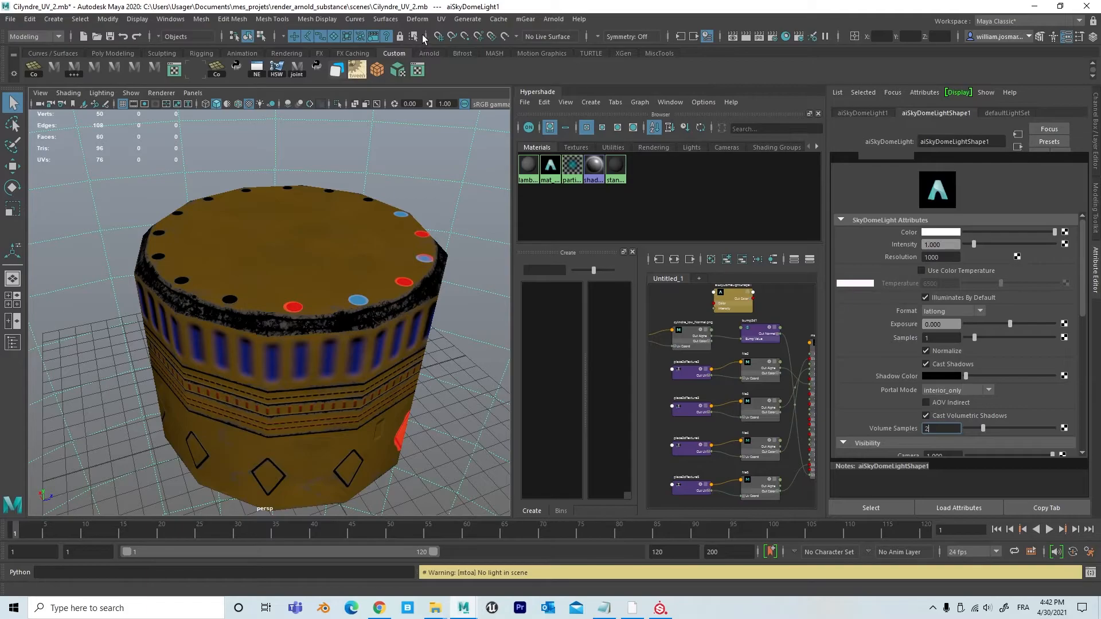
Render the cylinder under the skydome light in the Arnold RenderView, and close the render window
{"action": "left_click", "coordinate": [553, 19]}
{"action": "left_click", "coordinate": [564, 40]}
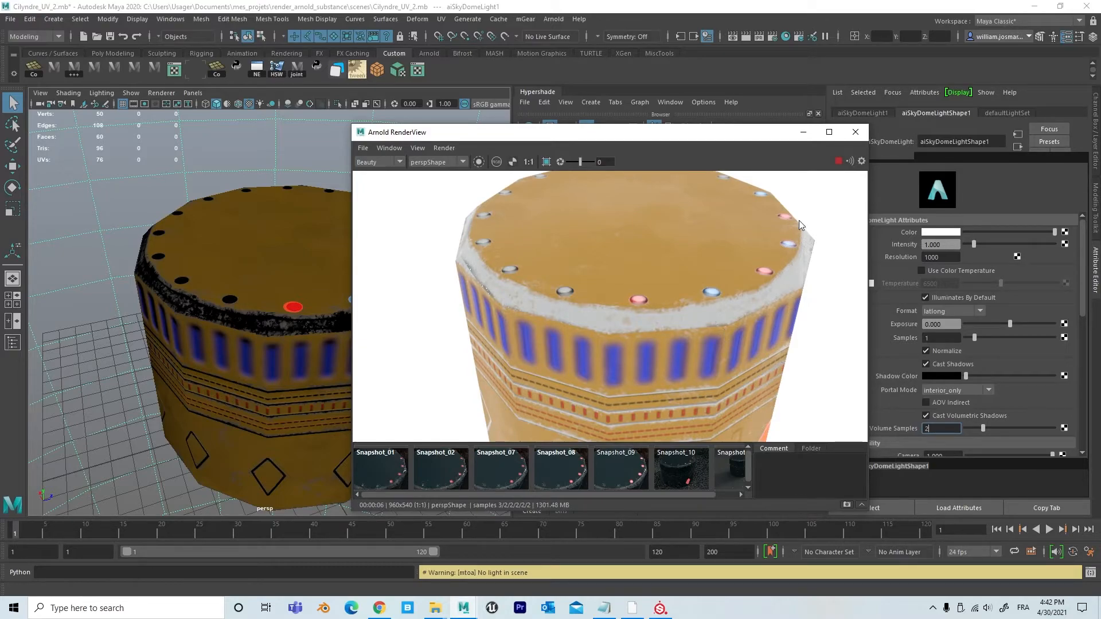
{"action": "left_click", "coordinate": [855, 132]}
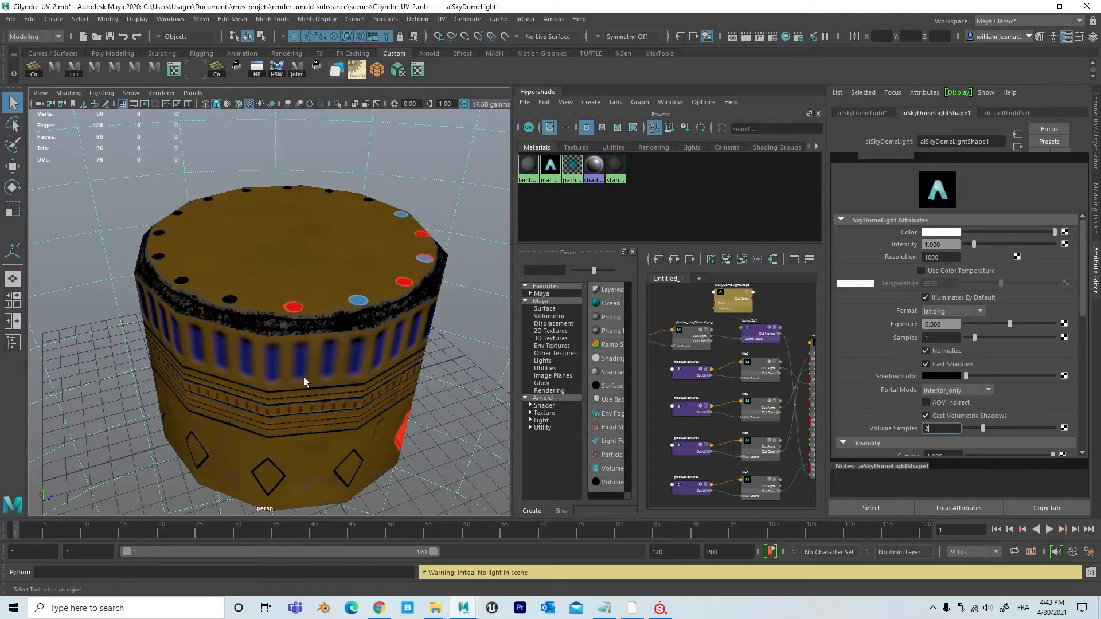
Switch to Substance Painter and start an Iray render of the cylinder
{"action": "left_click", "coordinate": [660, 609]}
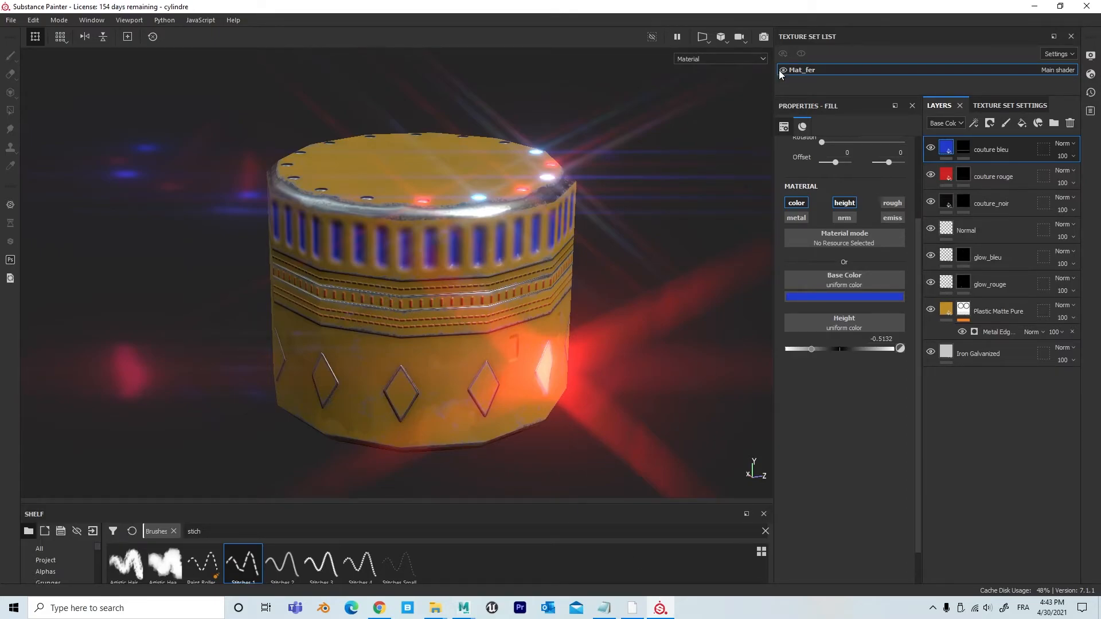
{"action": "left_click", "coordinate": [763, 36]}
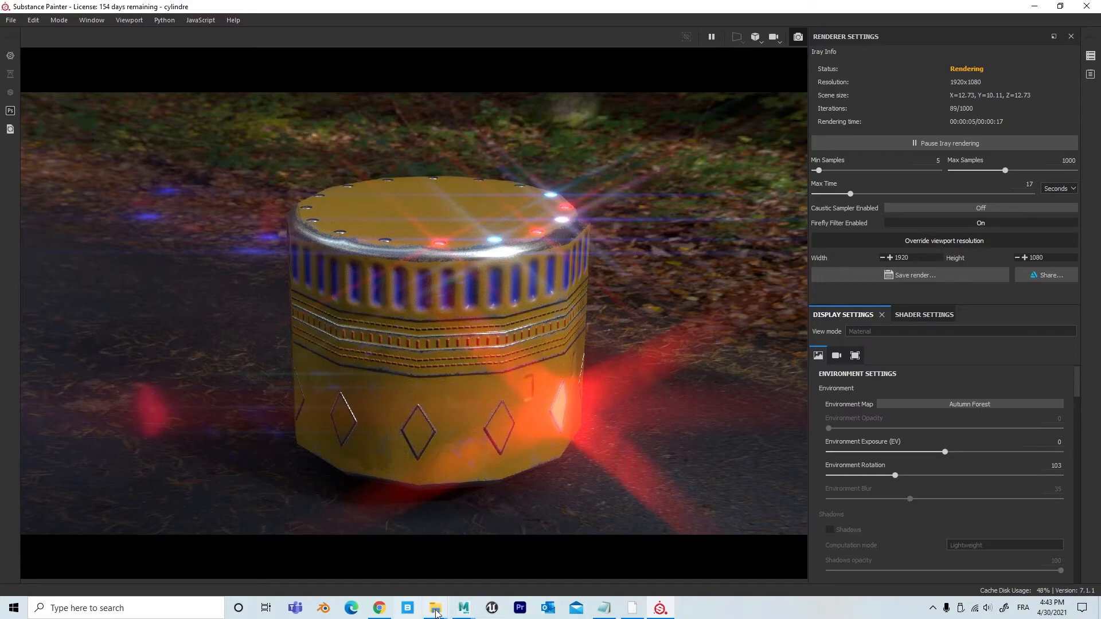
Switch to File Explorer, browse to C:\Program Files\Allegorithmic\Substance Painter and check its resources folder
{"action": "mouse_move", "coordinate": [438, 614]}
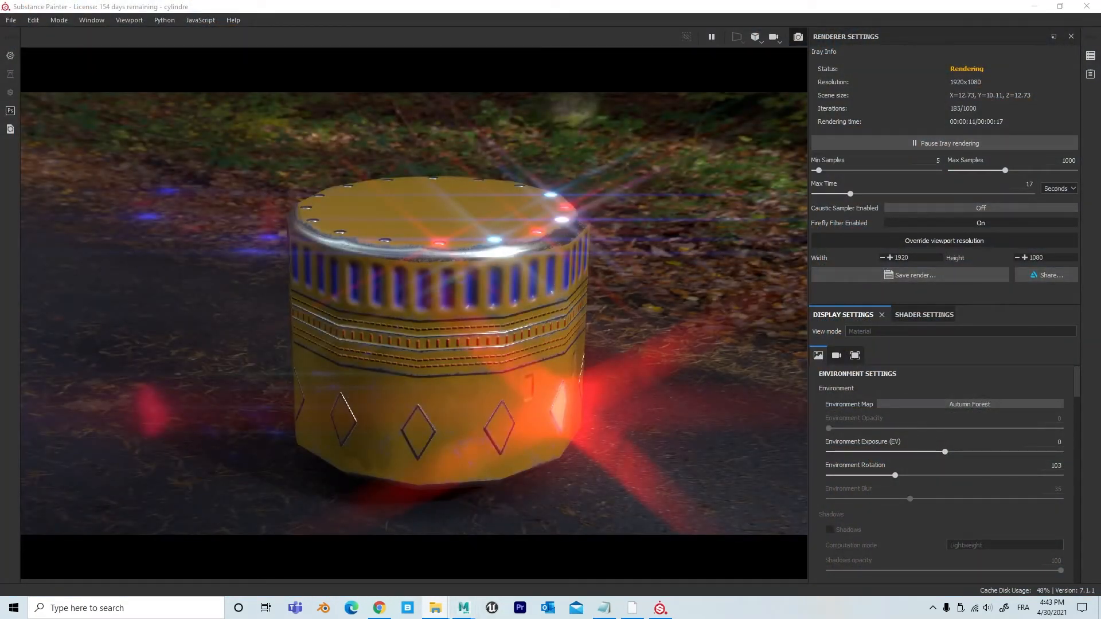
{"action": "left_click", "coordinate": [435, 609]}
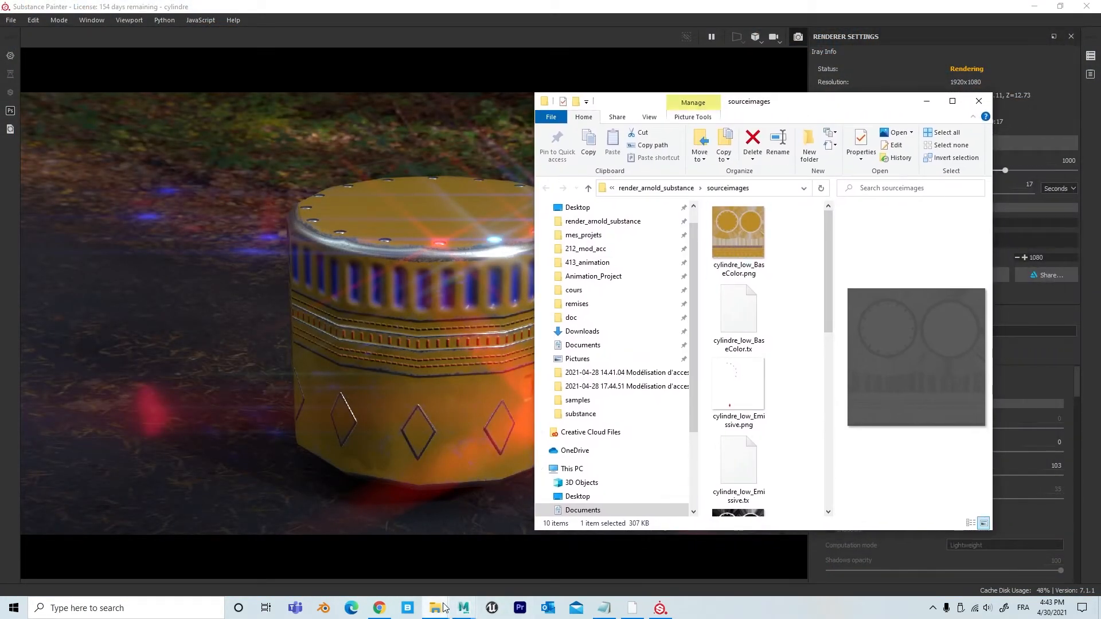
{"action": "mouse_move", "coordinate": [434, 611]}
{"action": "left_click", "coordinate": [397, 519]}
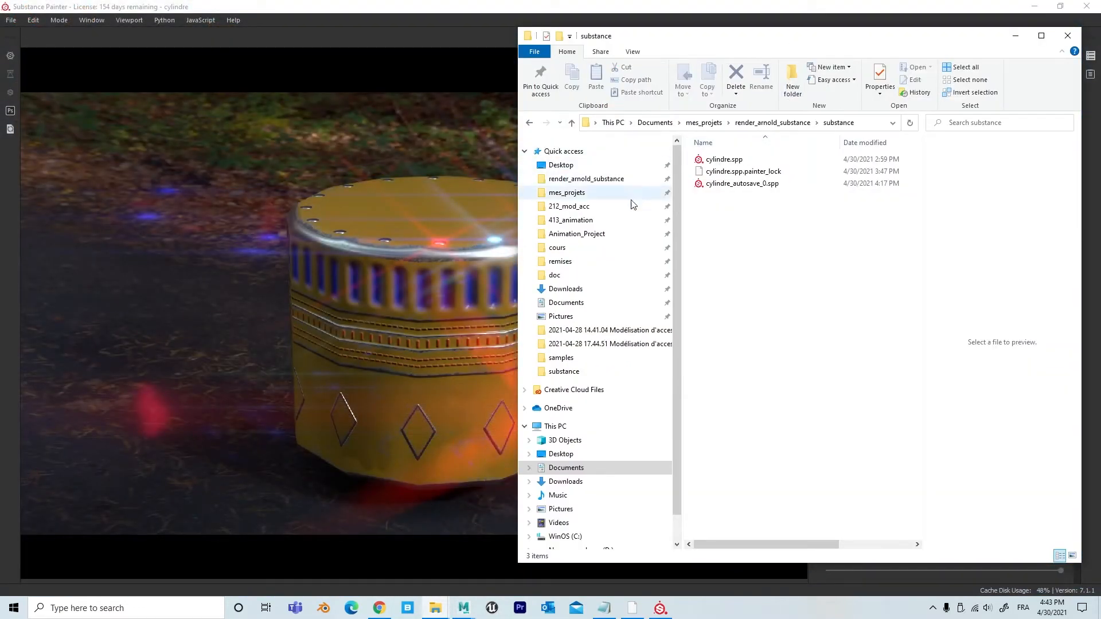
{"action": "left_click", "coordinate": [586, 539]}
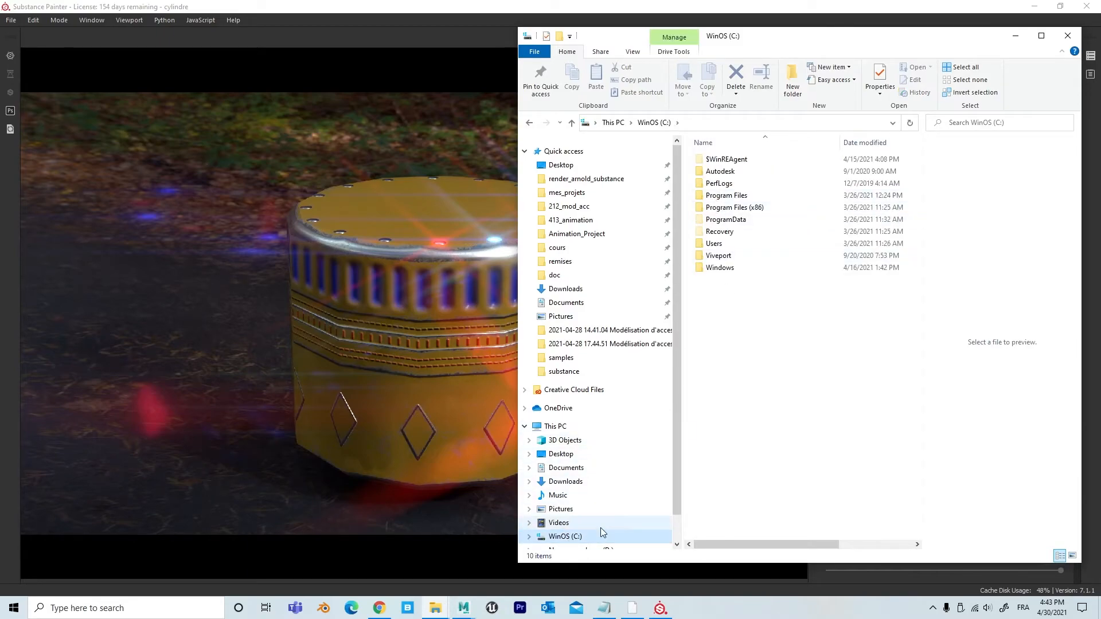
{"action": "double_click", "coordinate": [749, 196]}
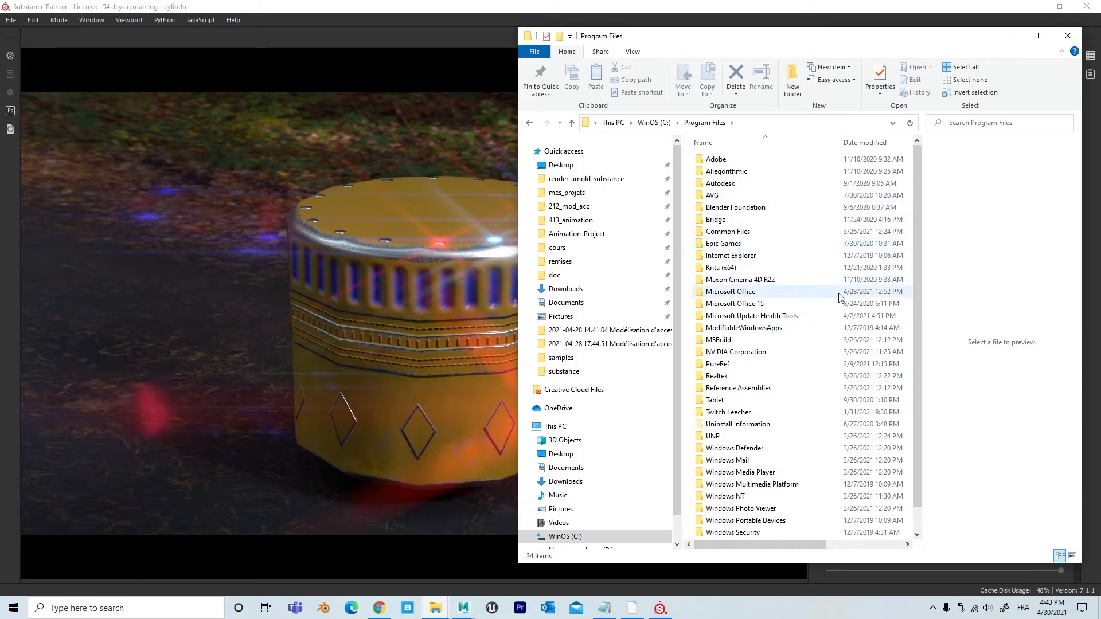
{"action": "double_click", "coordinate": [721, 172]}
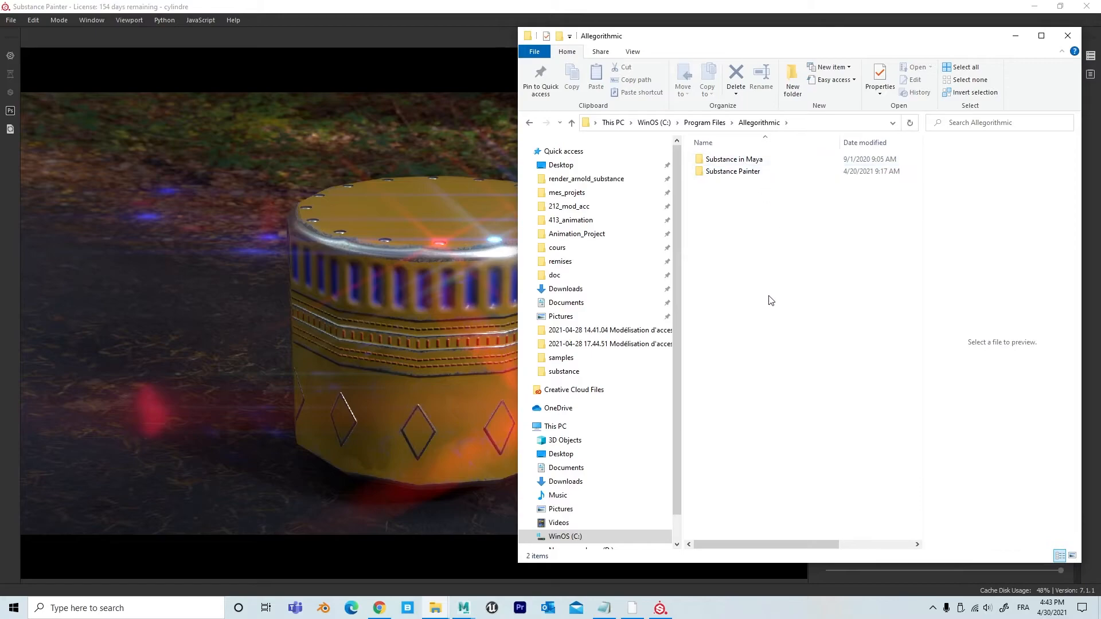
{"action": "double_click", "coordinate": [739, 172]}
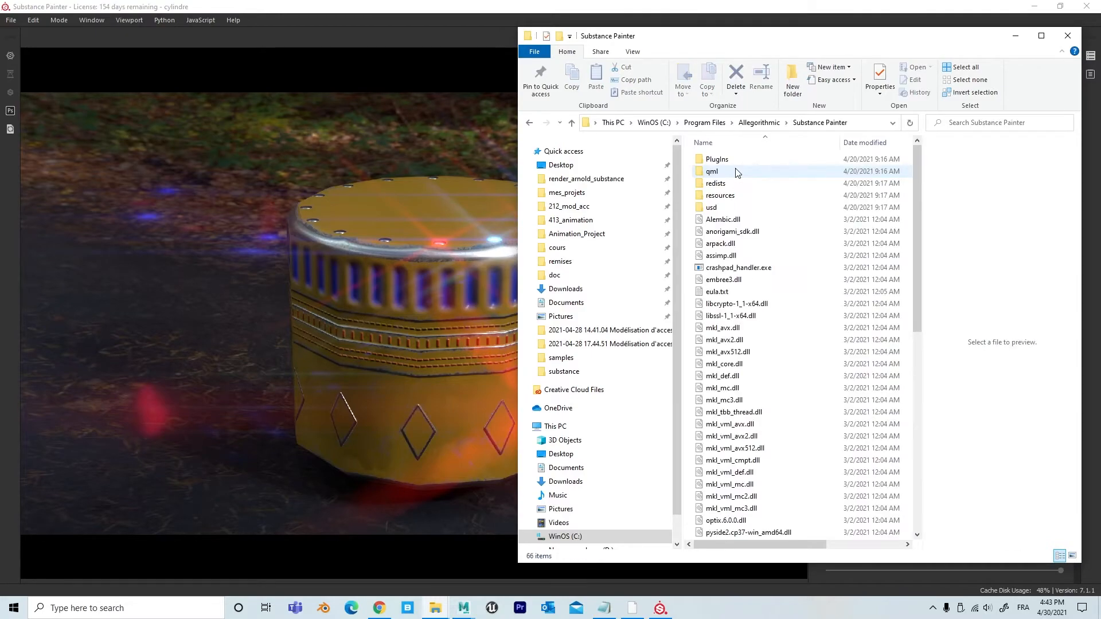
{"action": "double_click", "coordinate": [729, 198]}
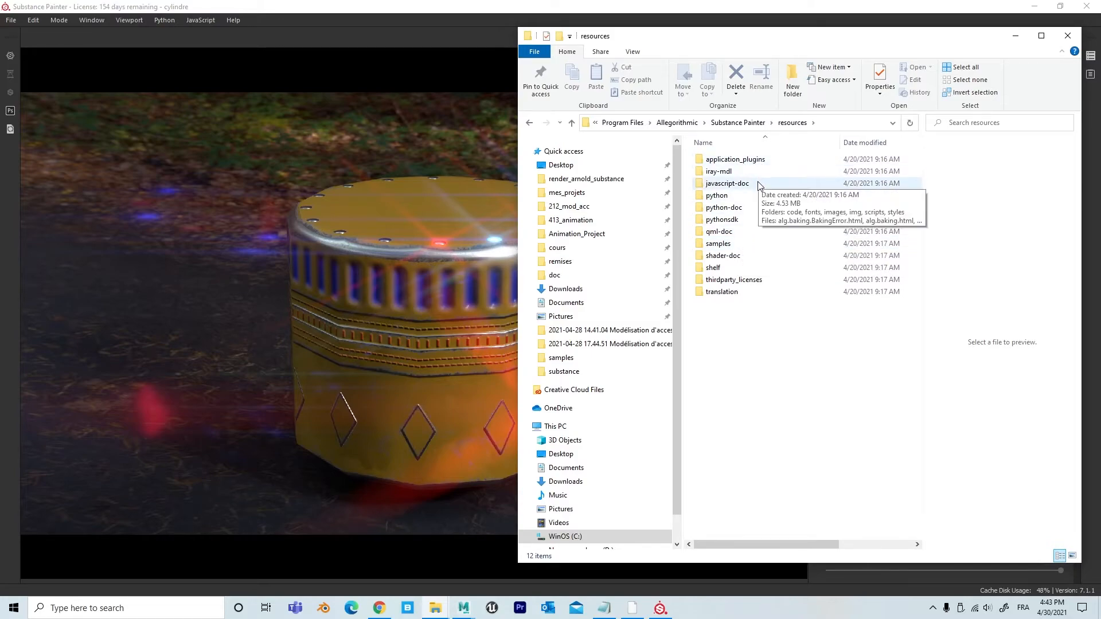
{"action": "left_click", "coordinate": [571, 124]}
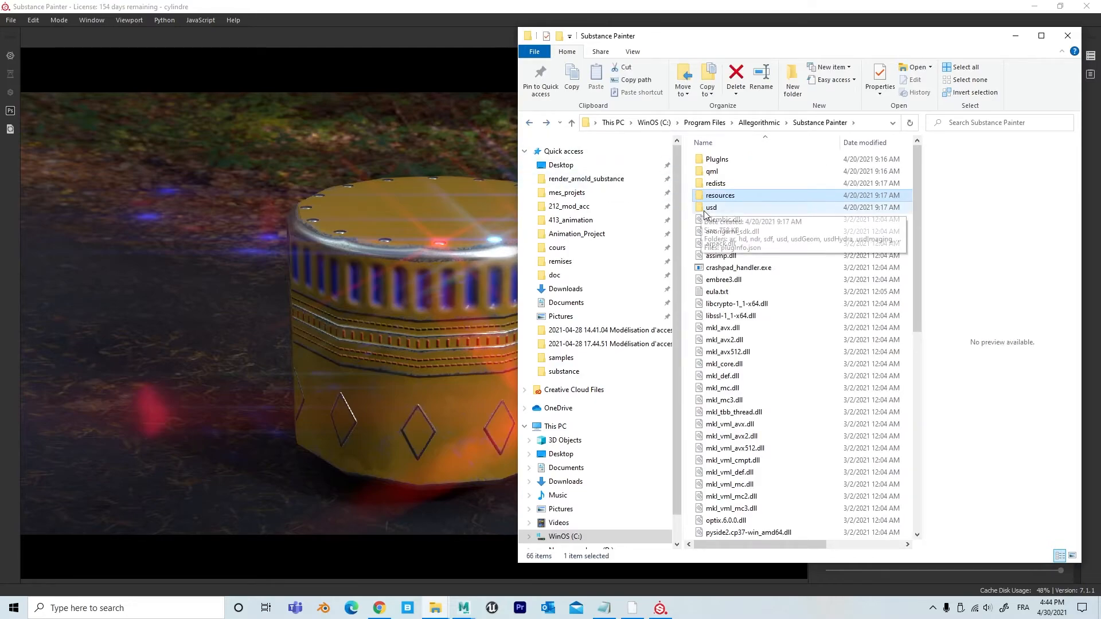
Search the Substance Painter folder for "autu" and open the file location of the 51.5 KB Autumn Forest.exr
{"action": "left_click", "coordinate": [801, 123]}
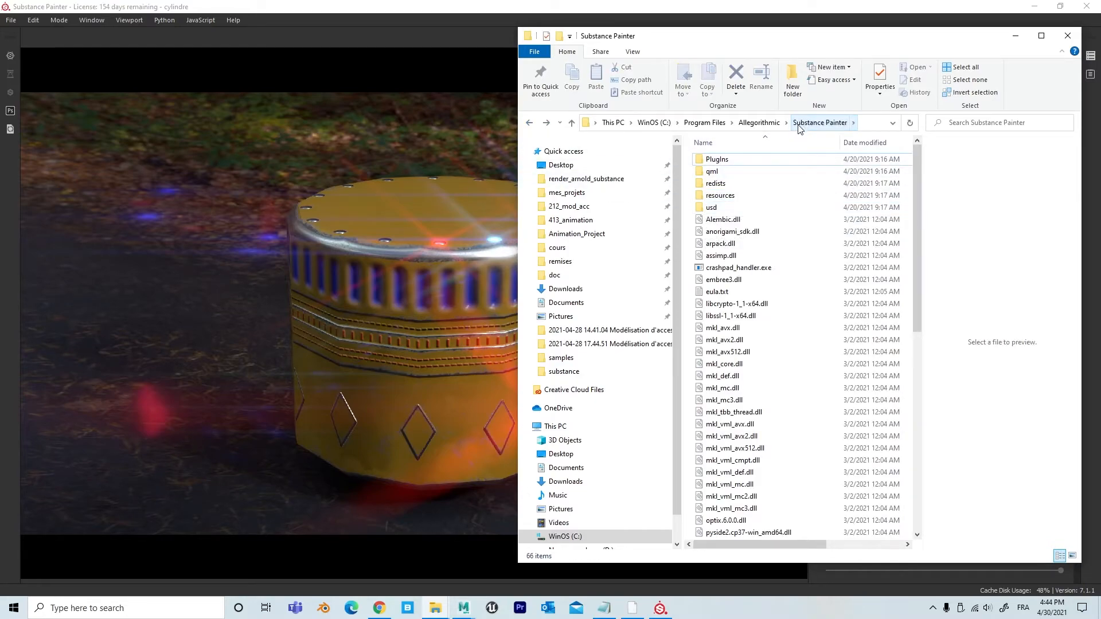
{"action": "left_click_drag", "start_coordinate": [919, 200], "coordinate": [961, 141]}
{"action": "left_click", "coordinate": [969, 124]}
{"action": "type", "text": "autu"}
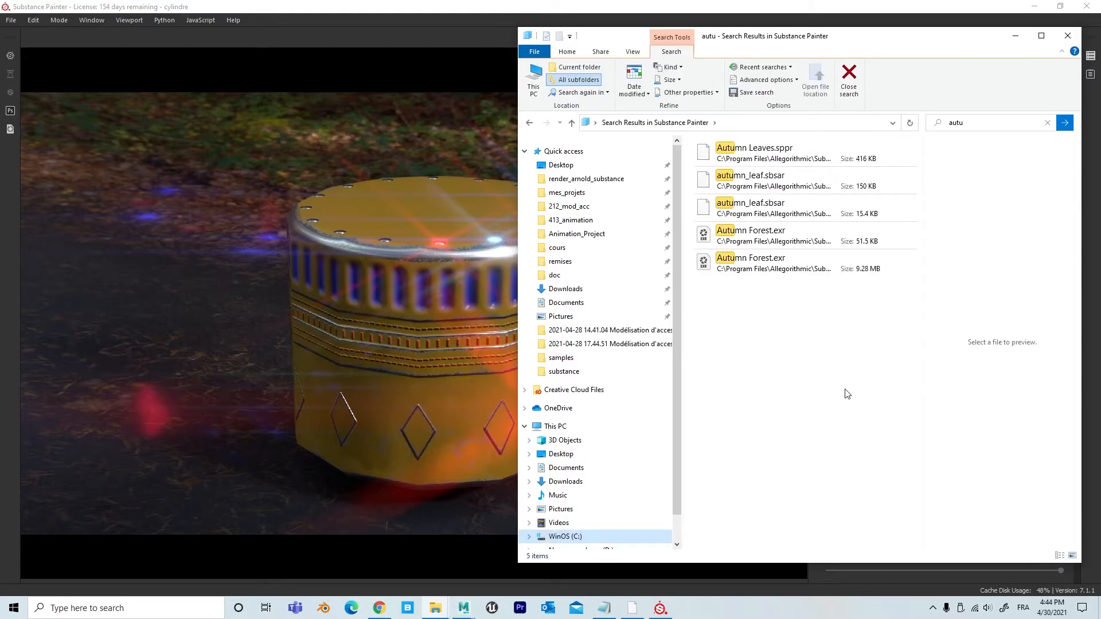
{"action": "left_click", "coordinate": [757, 244]}
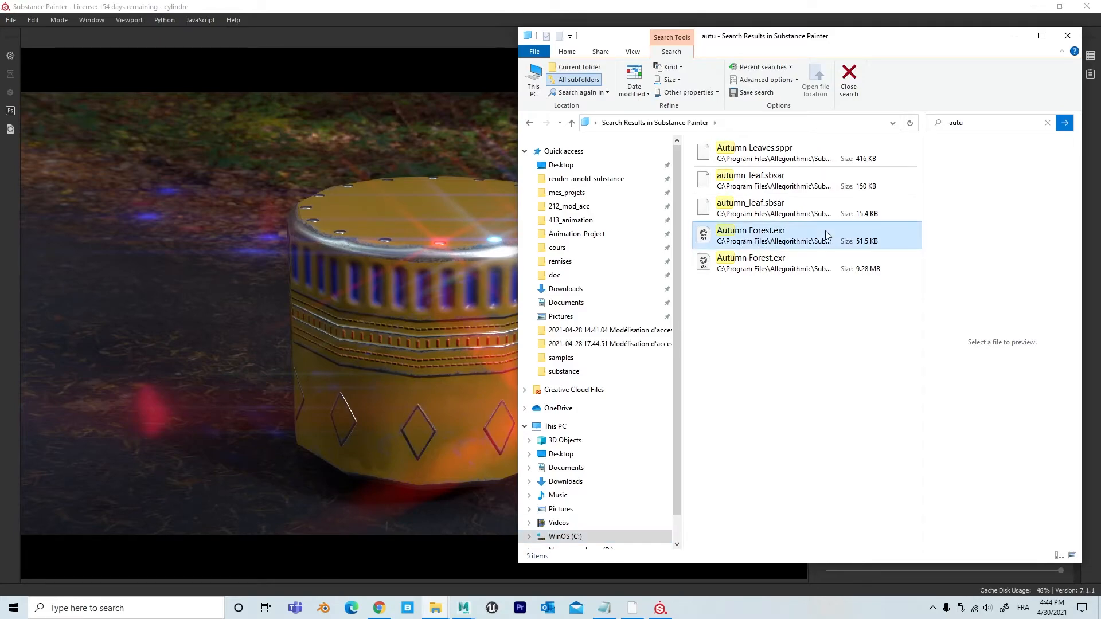
{"action": "right_click", "coordinate": [767, 234]}
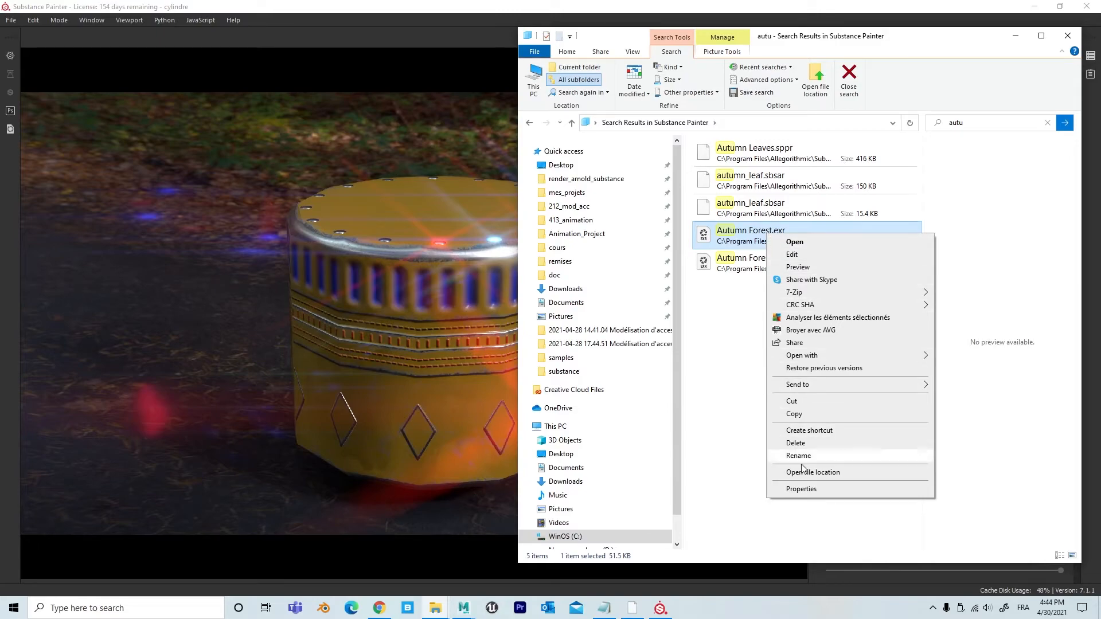
{"action": "left_click", "coordinate": [815, 473]}
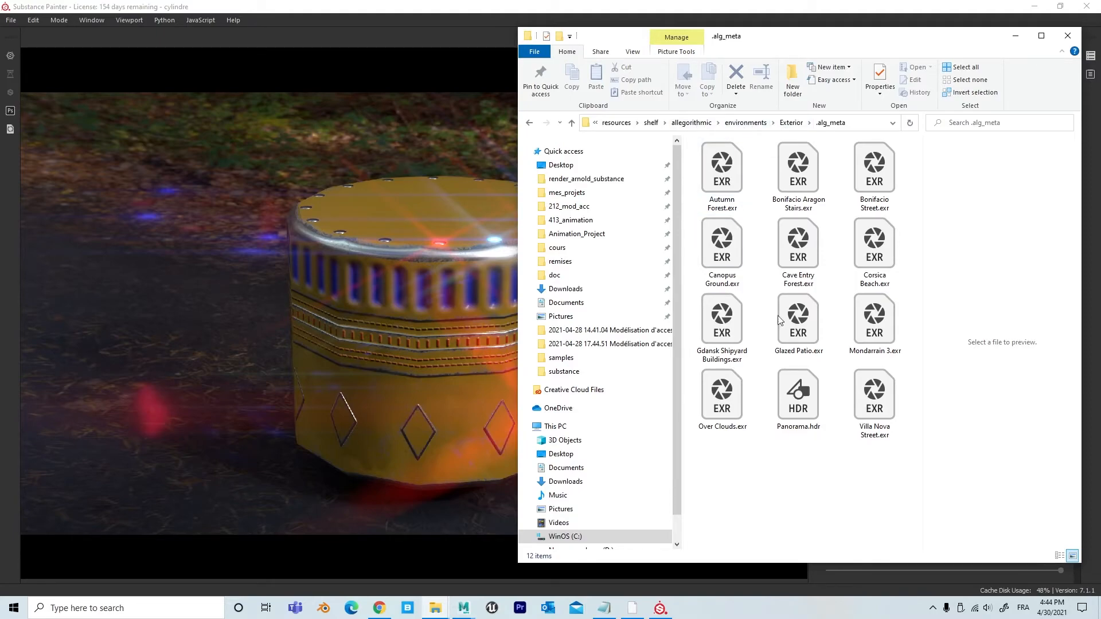
Copy Autumn Forest.exr from the .alg_meta folder into the project's sourceimages folder, with both folder windows side by side
{"action": "left_click", "coordinate": [733, 179]}
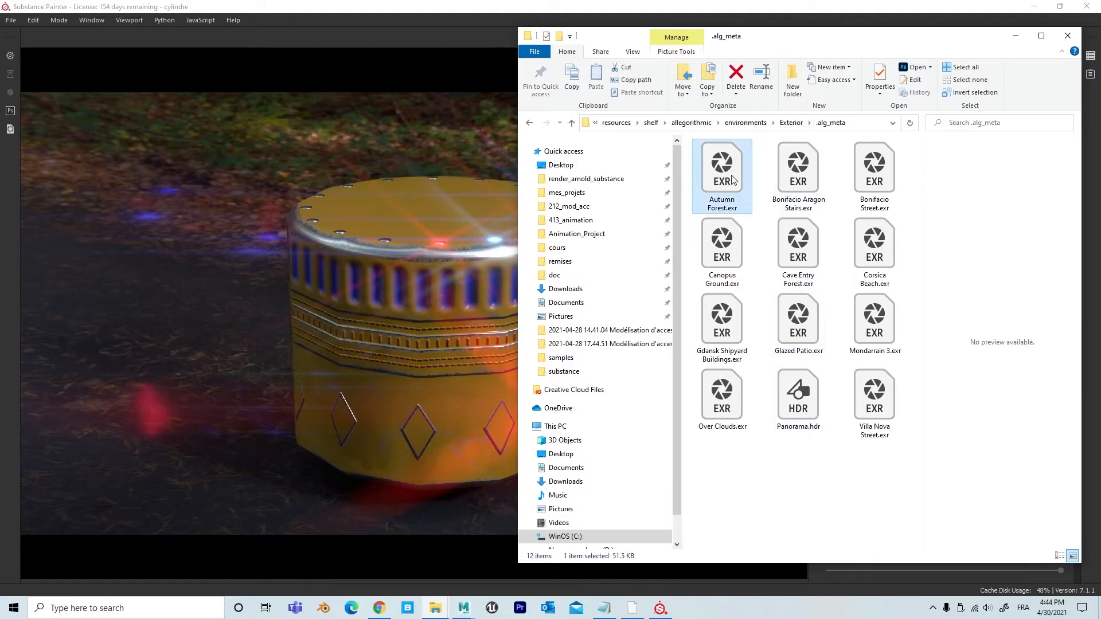
{"action": "mouse_move", "coordinate": [436, 612]}
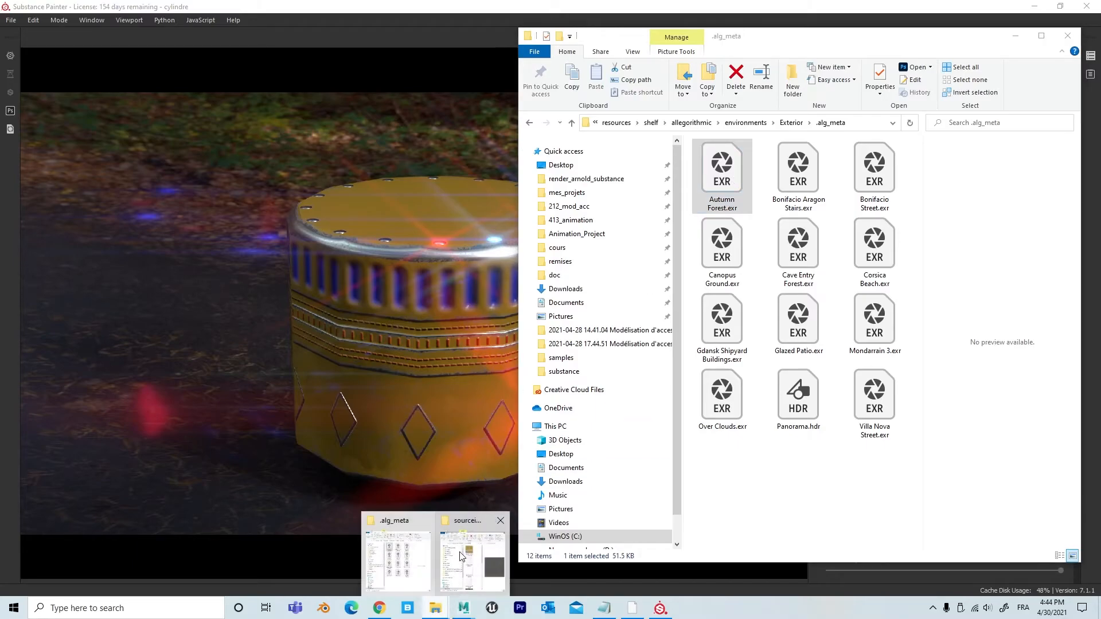
{"action": "left_click", "coordinate": [473, 539]}
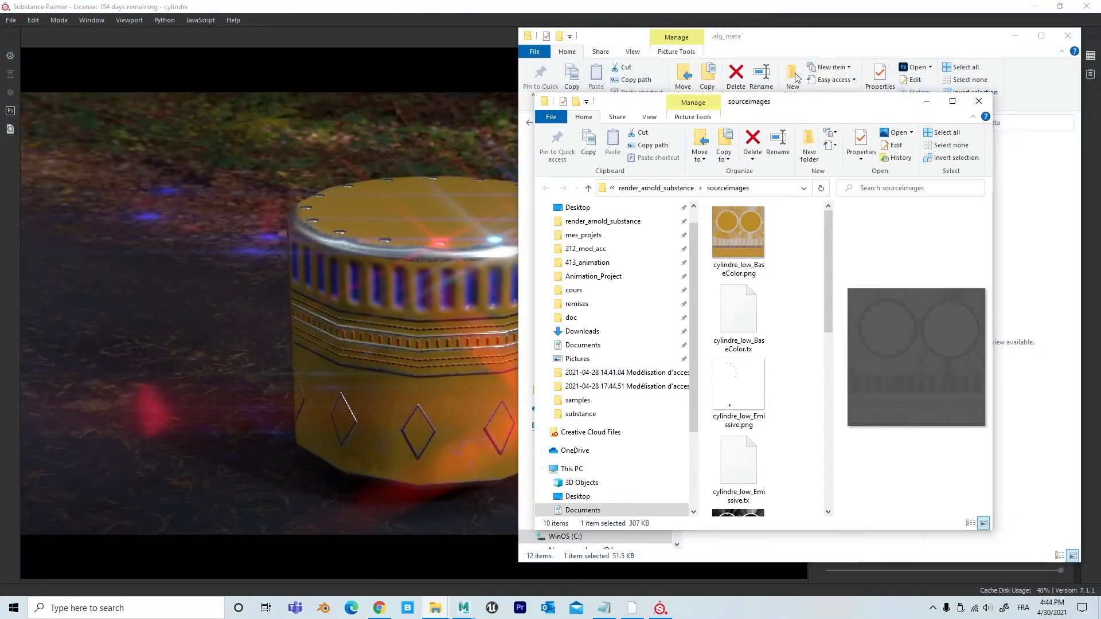
{"action": "left_click_drag", "start_coordinate": [807, 110], "coordinate": [336, 92]}
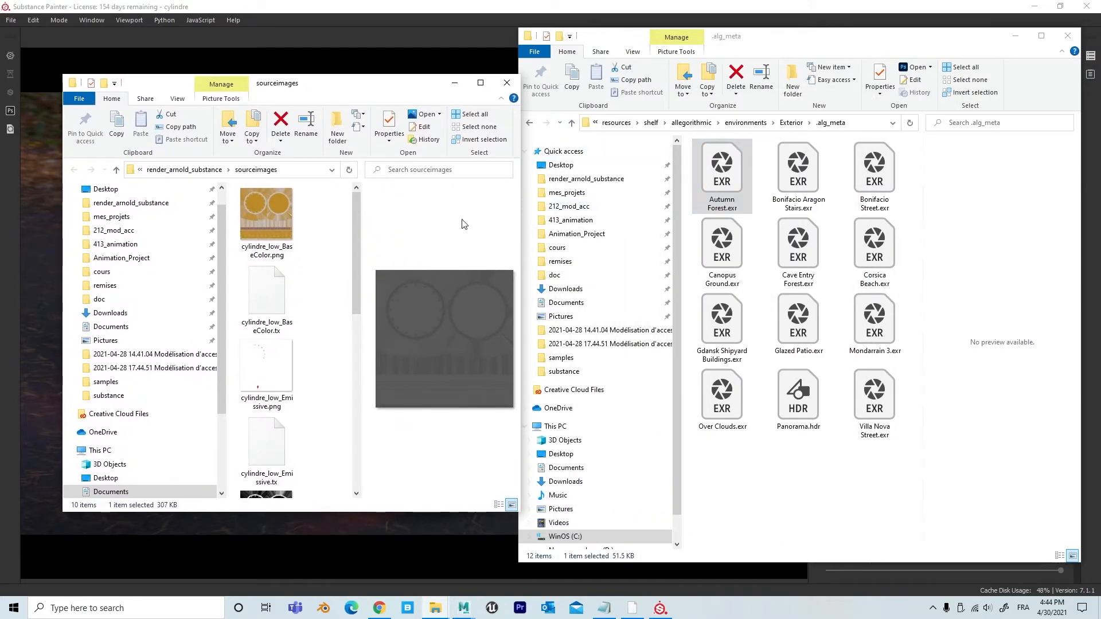
{"action": "left_click", "coordinate": [723, 175]}
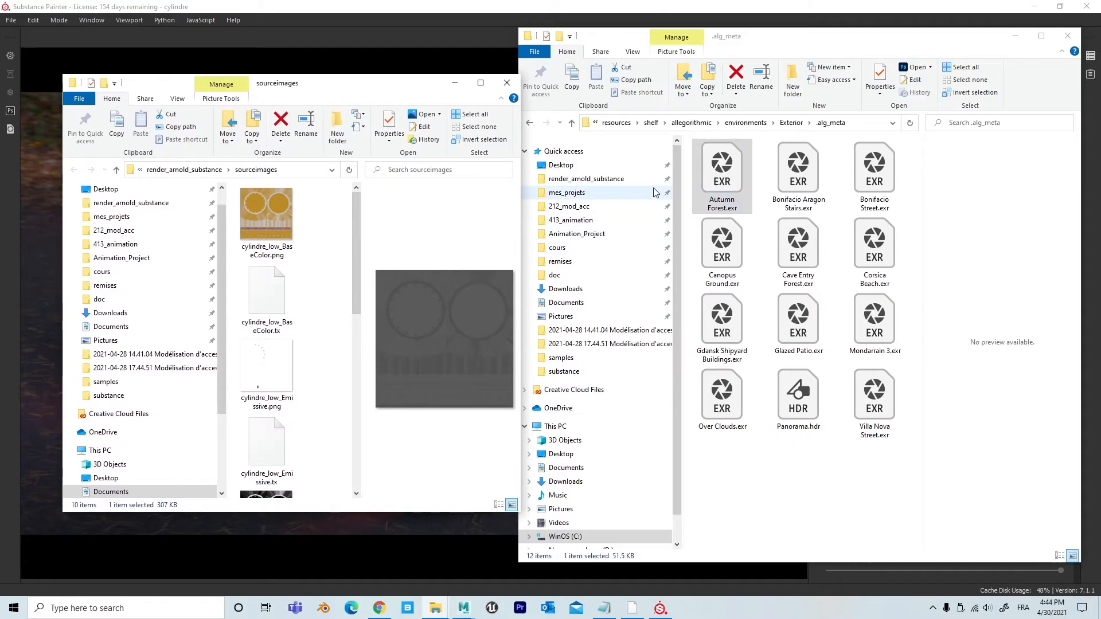
{"action": "left_click_drag", "start_coordinate": [722, 172], "coordinate": [319, 271]}
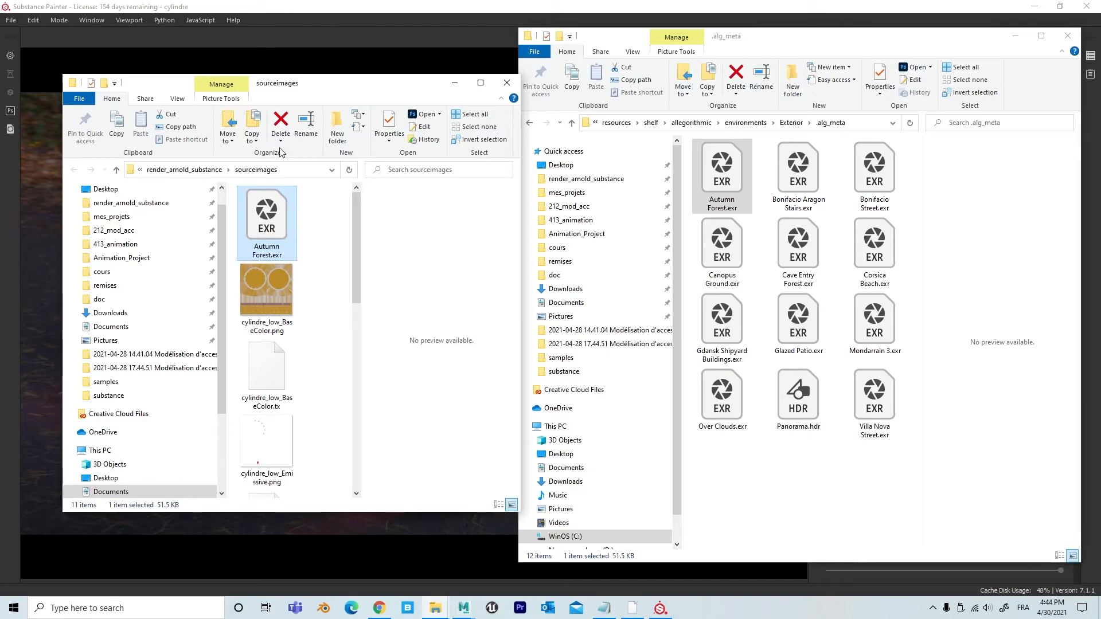
Reposition the sourceimages folder window and close the .alg_meta folder window
{"action": "left_click_drag", "start_coordinate": [306, 88], "coordinate": [592, 169]}
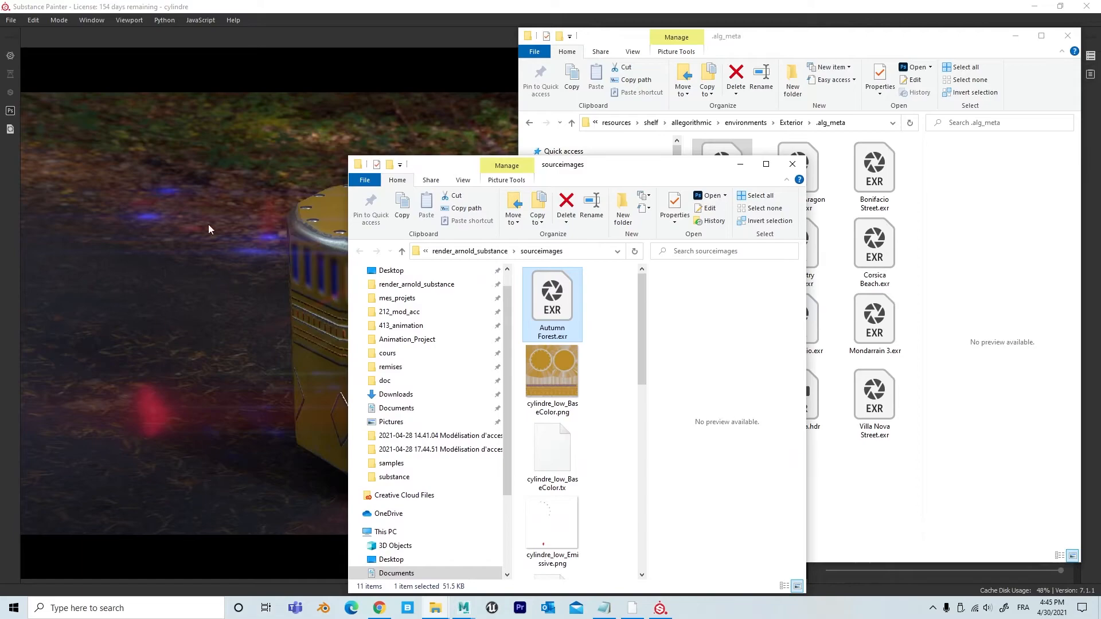
{"action": "left_click_drag", "start_coordinate": [624, 172], "coordinate": [461, 81]}
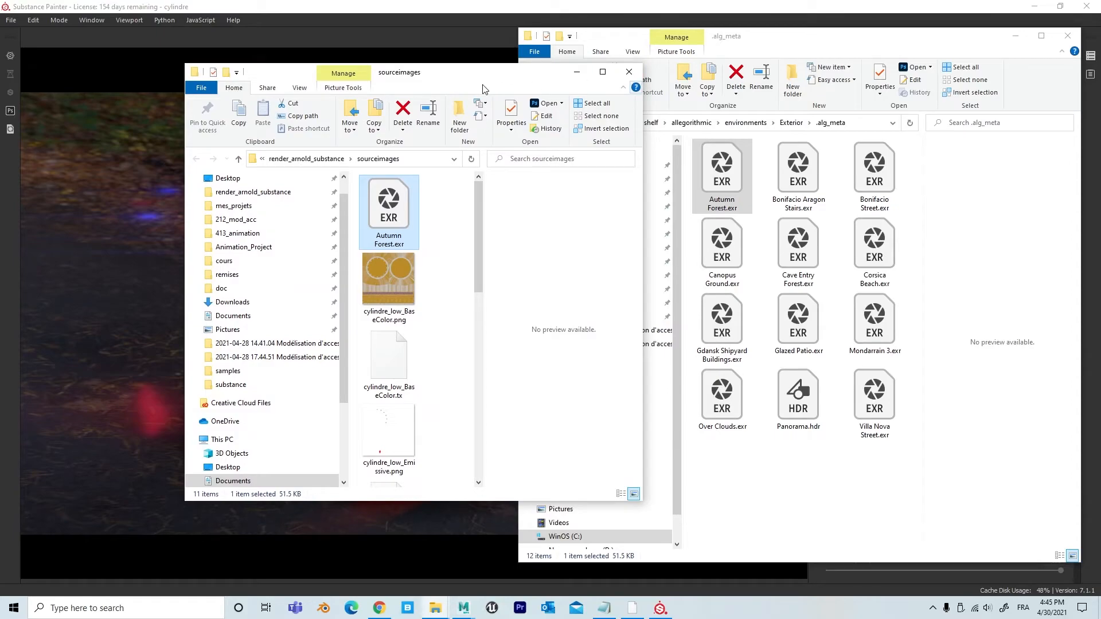
{"action": "left_click", "coordinate": [1069, 38]}
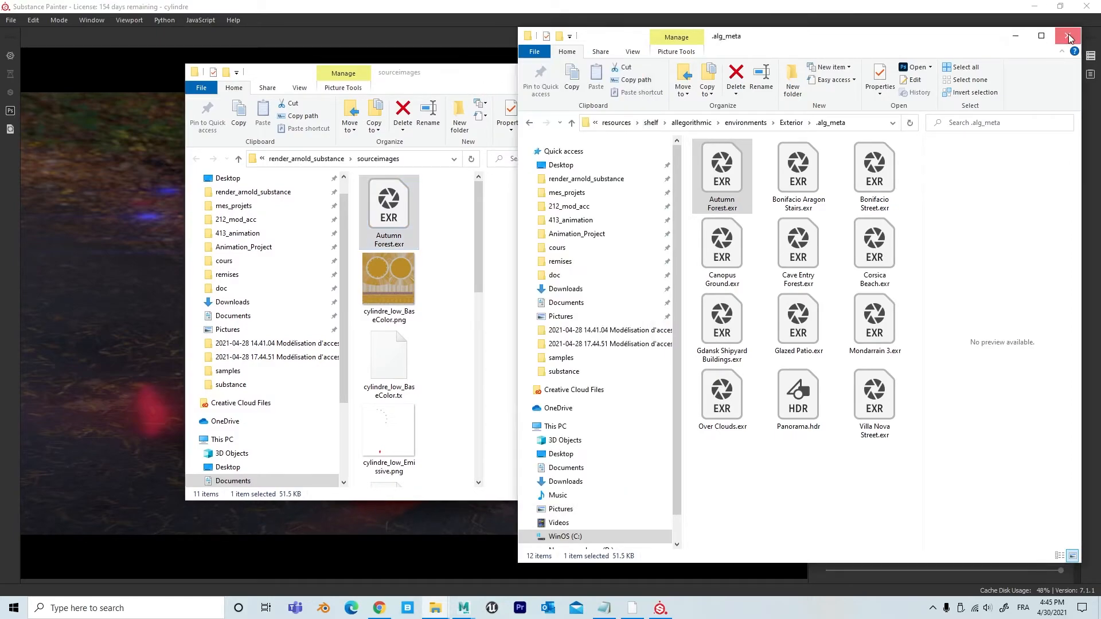
{"action": "left_click", "coordinate": [1069, 38]}
{"action": "left_click_drag", "start_coordinate": [457, 79], "coordinate": [455, 75]}
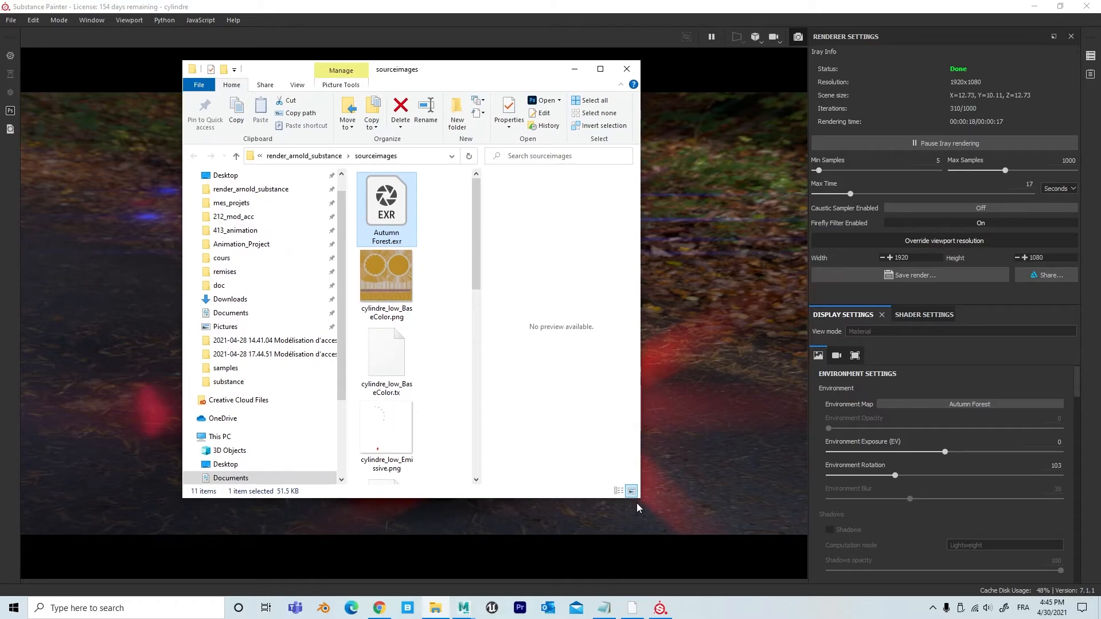
Enlarge the sourceimages window, show its files as a detailed list and sort them by type
{"action": "left_click_drag", "start_coordinate": [639, 507], "coordinate": [909, 561]}
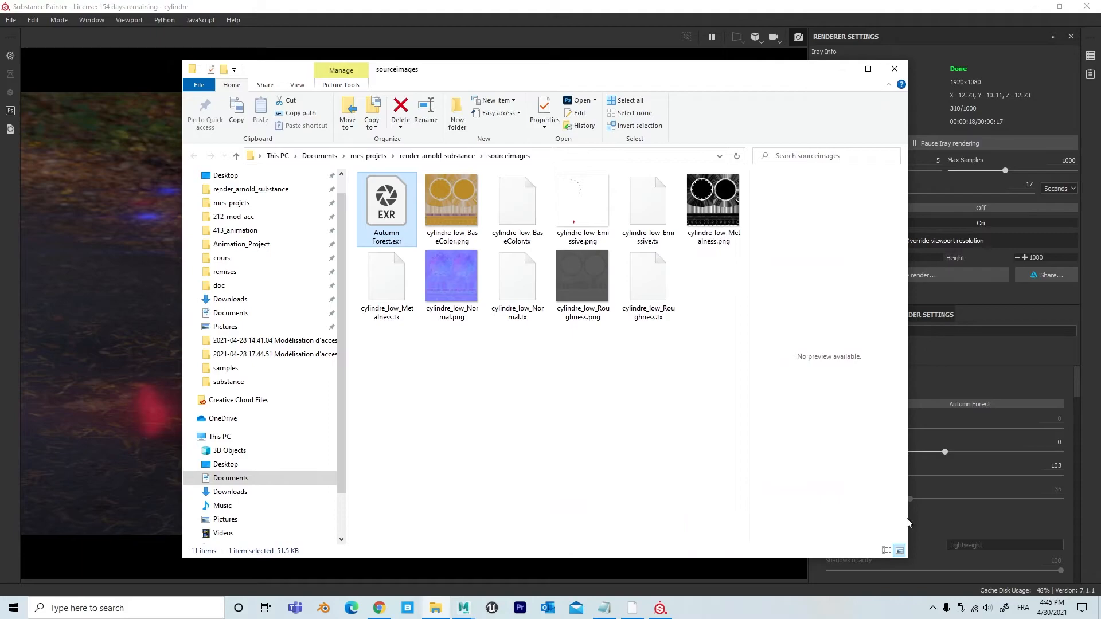
{"action": "left_click", "coordinate": [887, 550]}
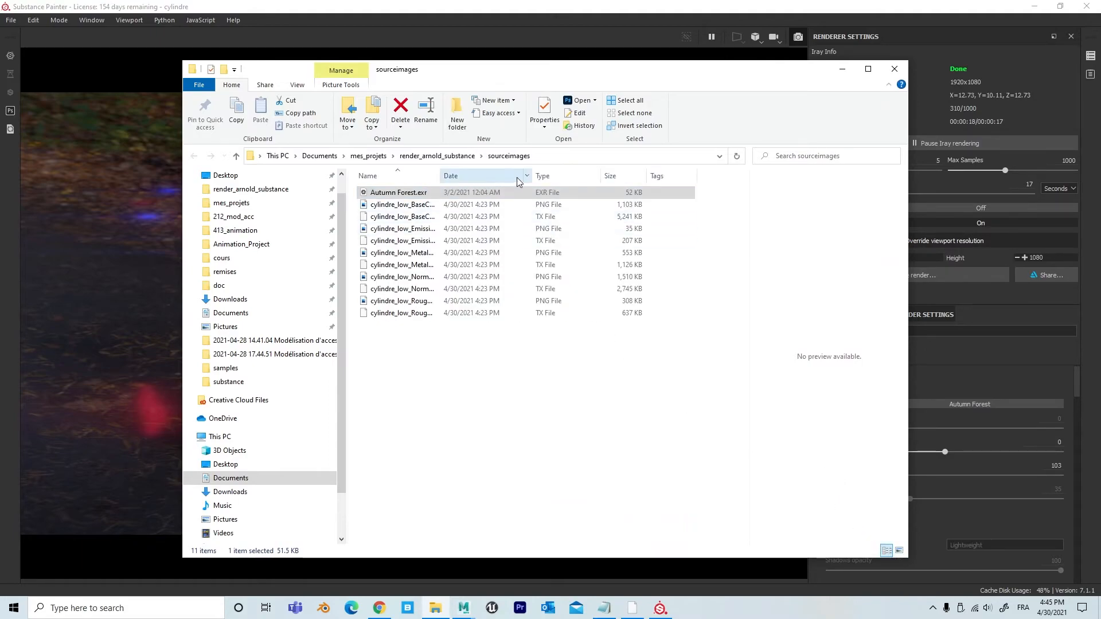
{"action": "left_click", "coordinate": [559, 176]}
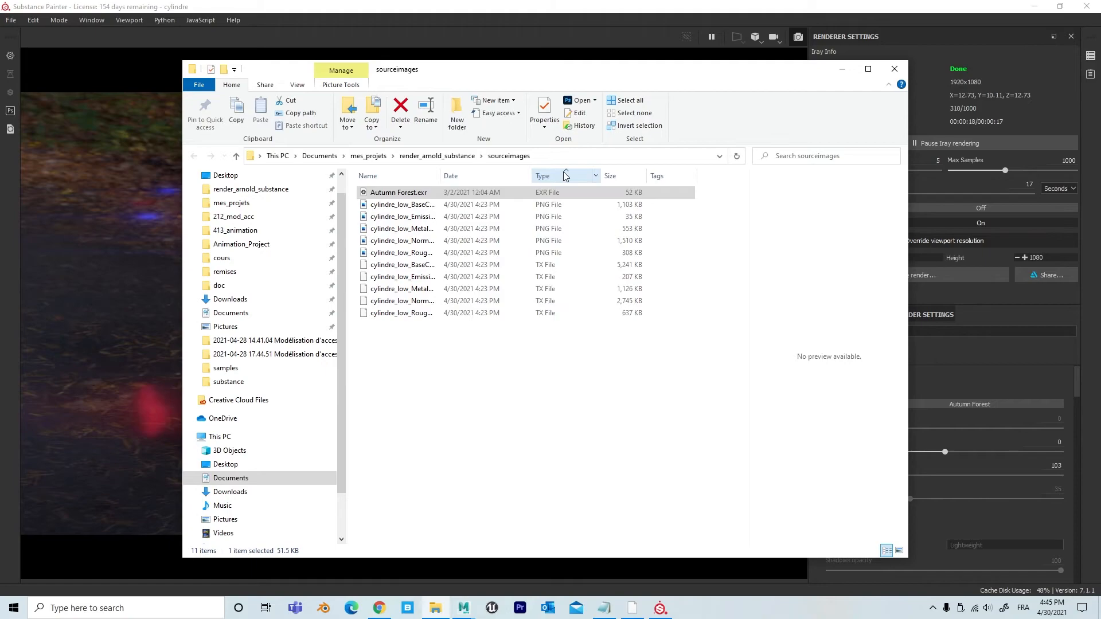
Widen the file name column and compare the cylindre_low PNG textures with their TX versions, including the BaseColor file sizes
{"action": "left_click_drag", "start_coordinate": [675, 206], "coordinate": [408, 267]}
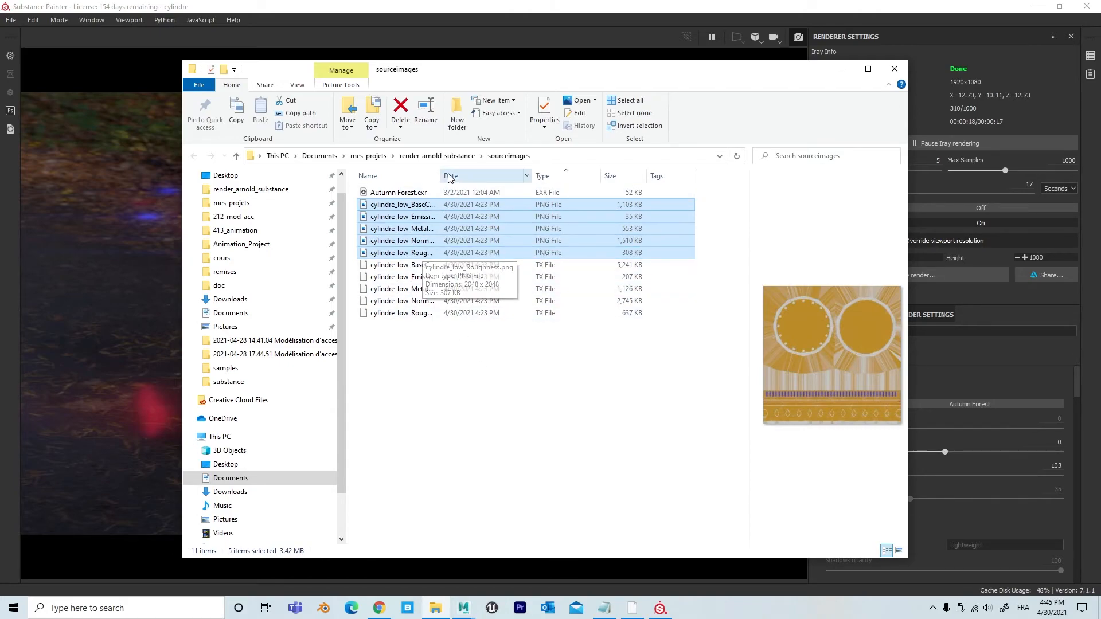
{"action": "left_click_drag", "start_coordinate": [442, 176], "coordinate": [518, 176]}
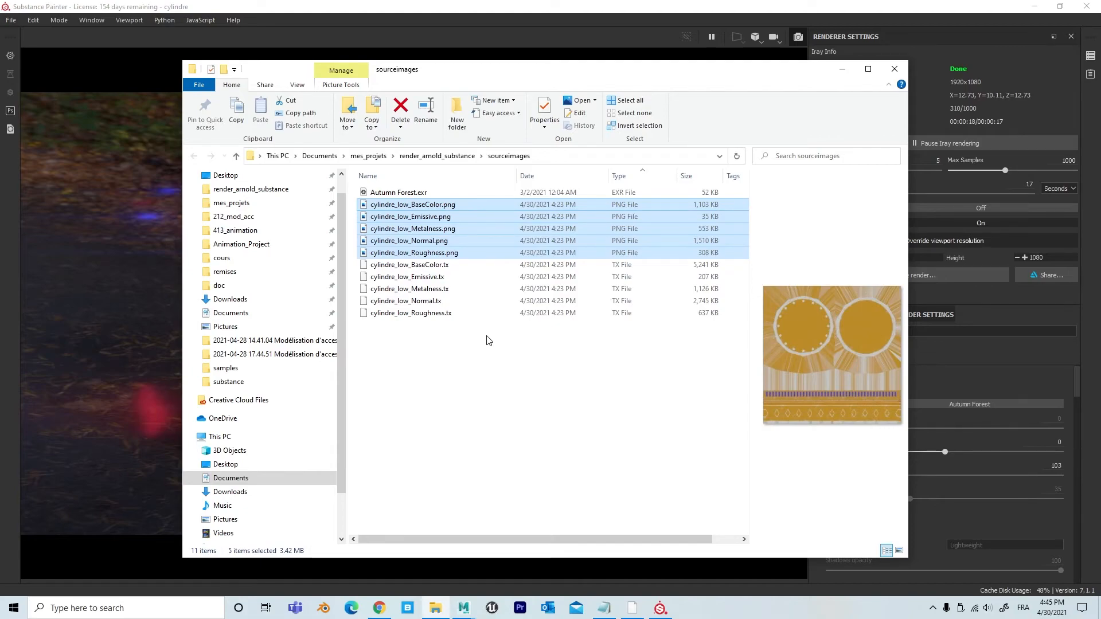
{"action": "left_click", "coordinate": [437, 269]}
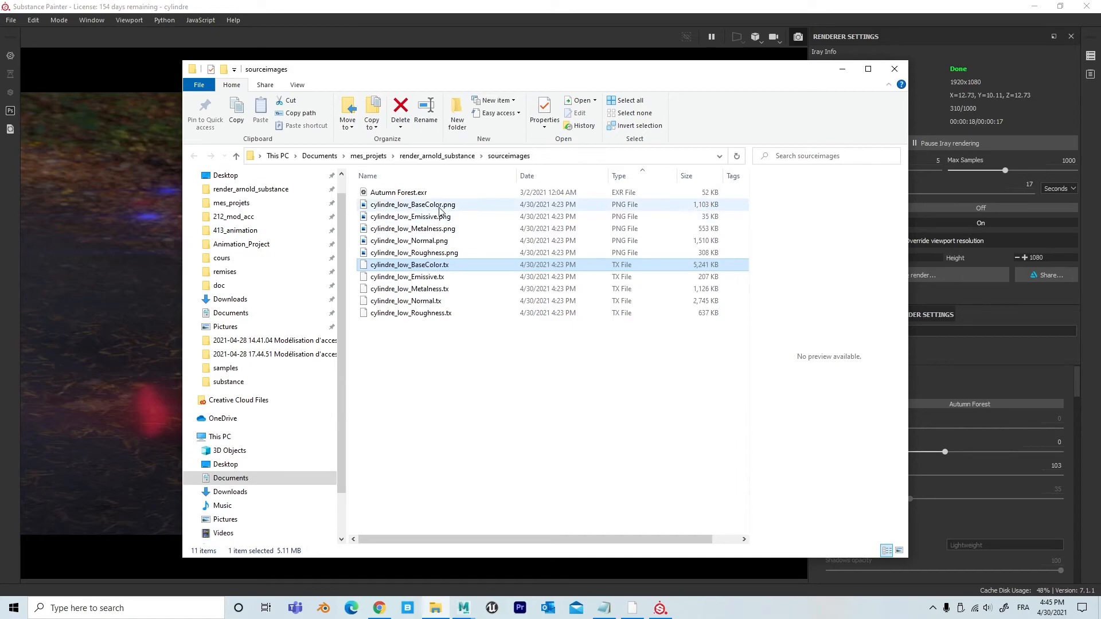
{"action": "left_click", "coordinate": [490, 206]}
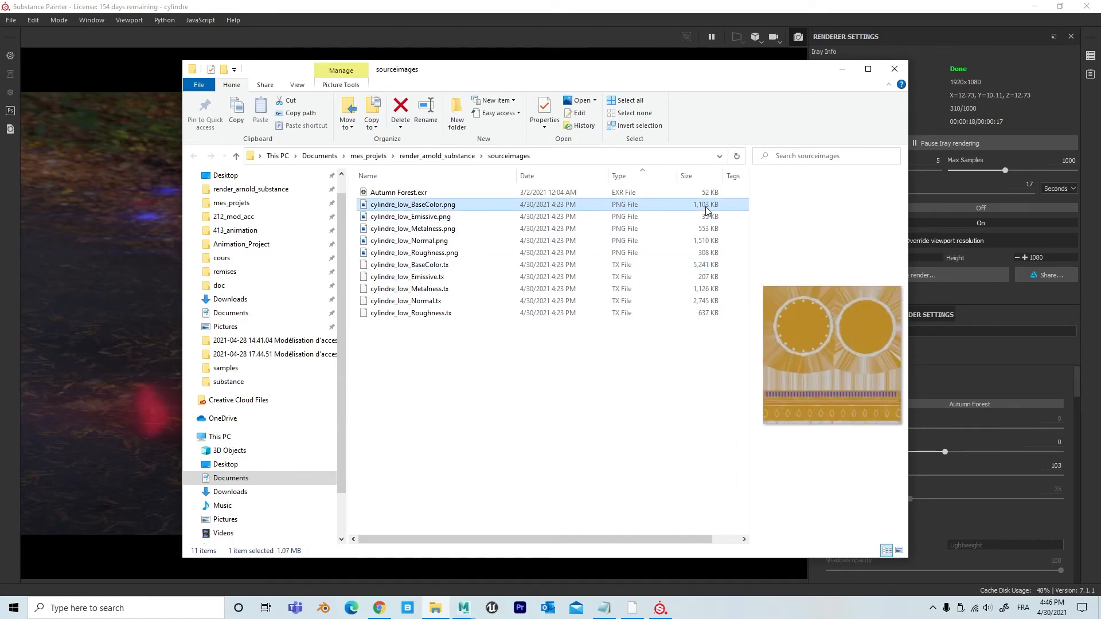
{"action": "left_click", "coordinate": [665, 390]}
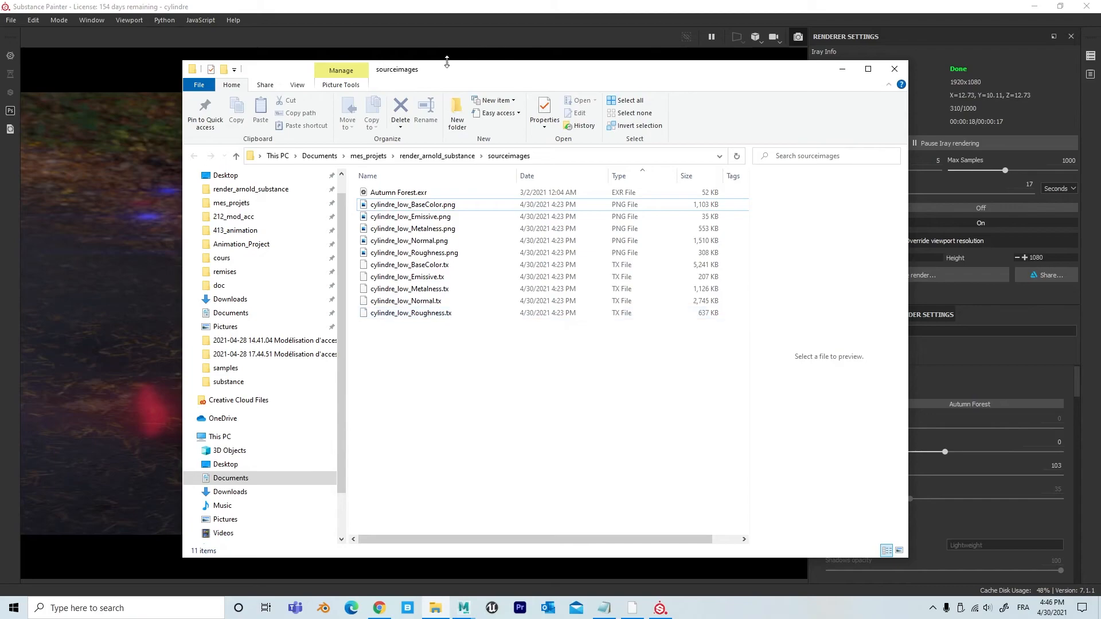
{"action": "left_click", "coordinate": [440, 205]}
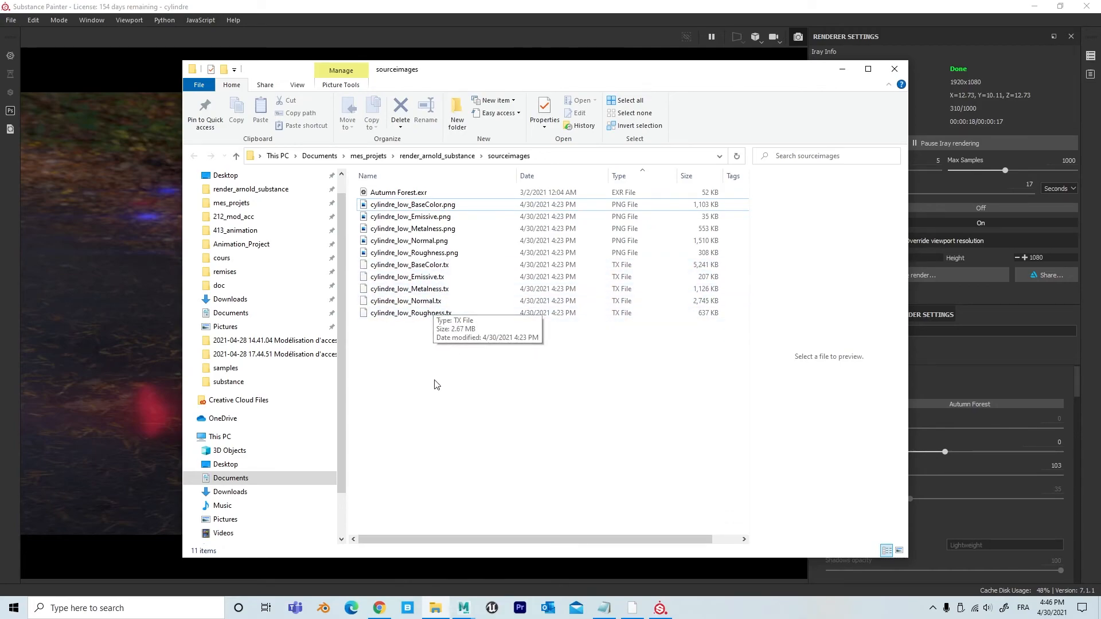
{"action": "left_click", "coordinate": [406, 194]}
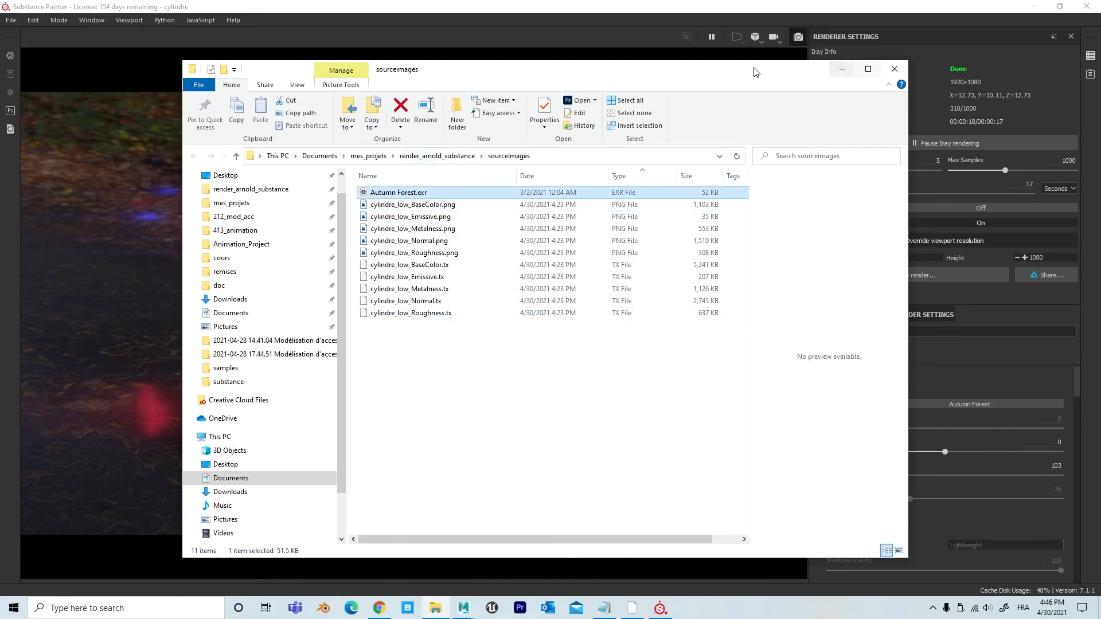
Put the sourceimages window away, switch to Maya, and select the skydome light among the Hypershade lights to show its attributes
{"action": "left_click_drag", "start_coordinate": [657, 80], "coordinate": [983, 106]}
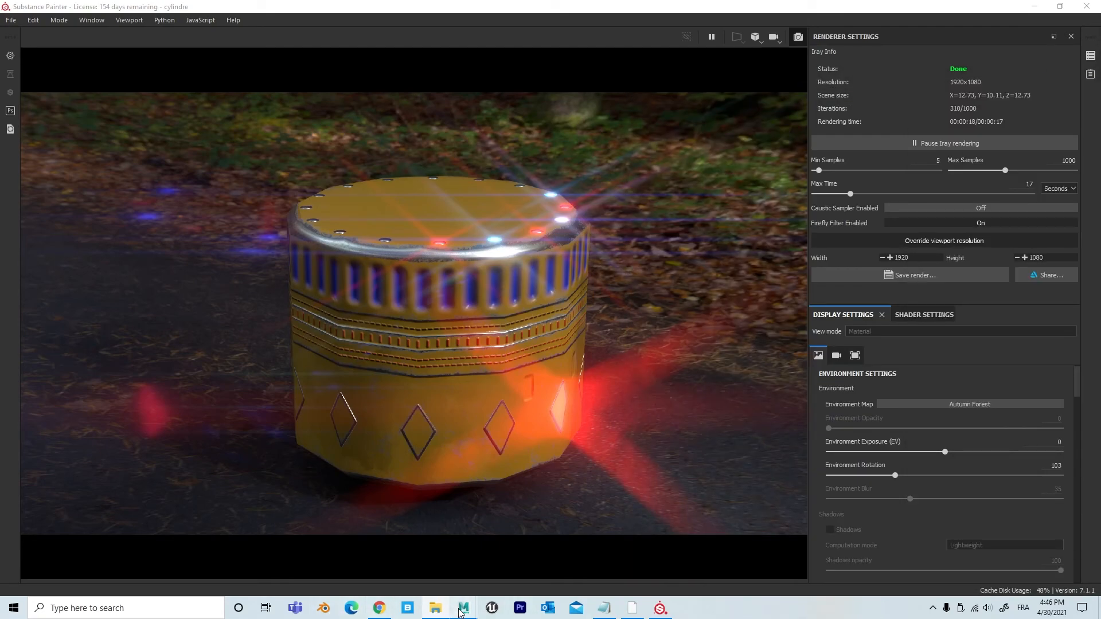
{"action": "mouse_move", "coordinate": [461, 612]}
{"action": "left_click", "coordinate": [487, 547]}
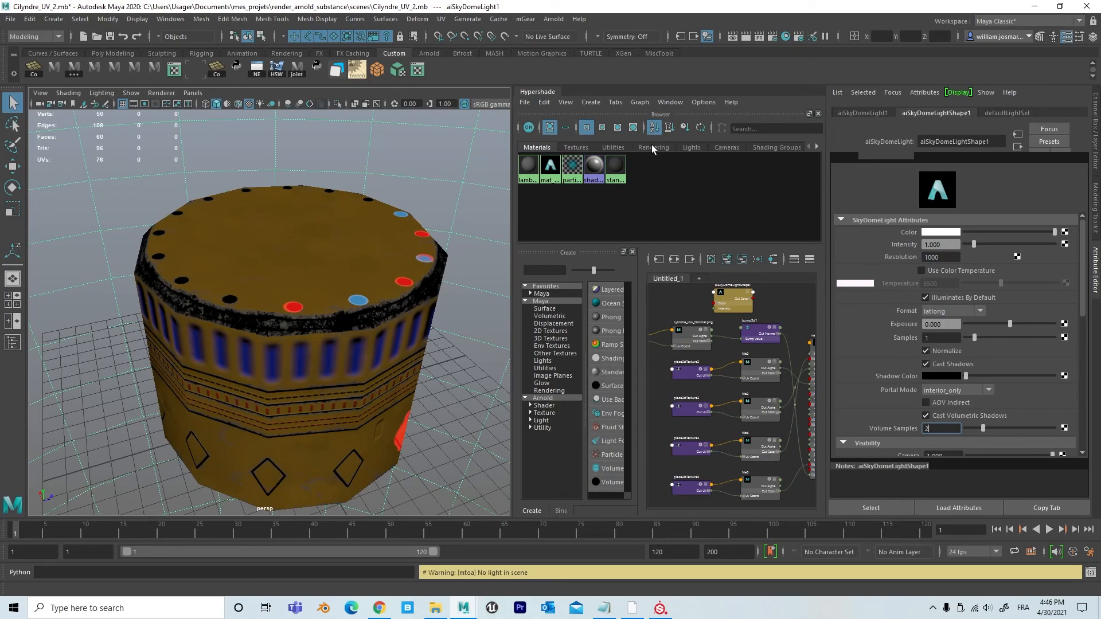
{"action": "left_click", "coordinate": [694, 147]}
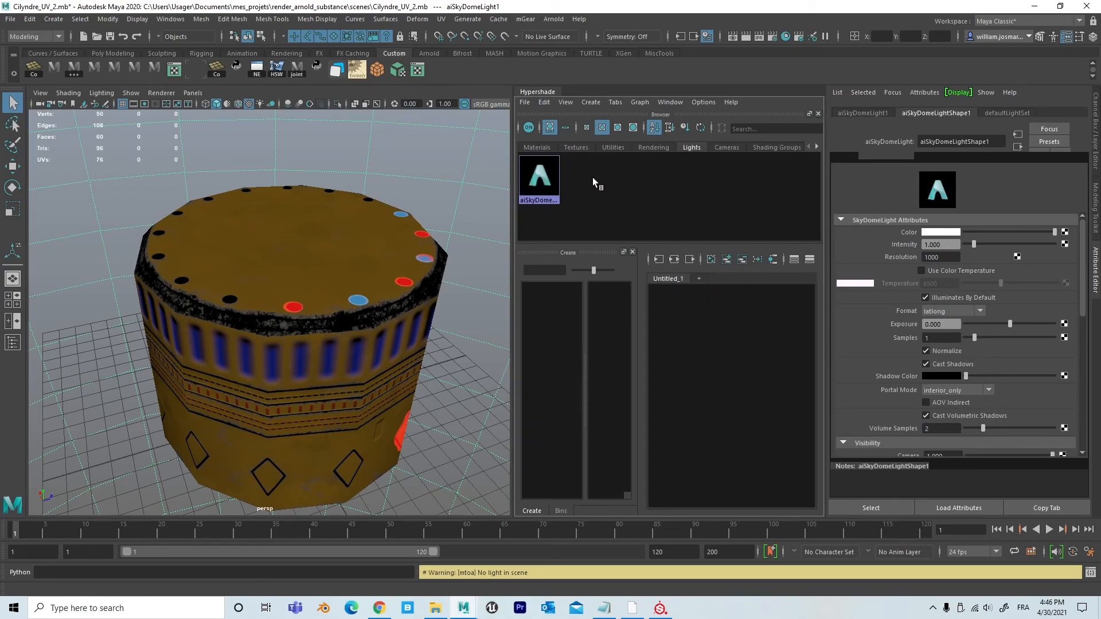
{"action": "left_click", "coordinate": [544, 186]}
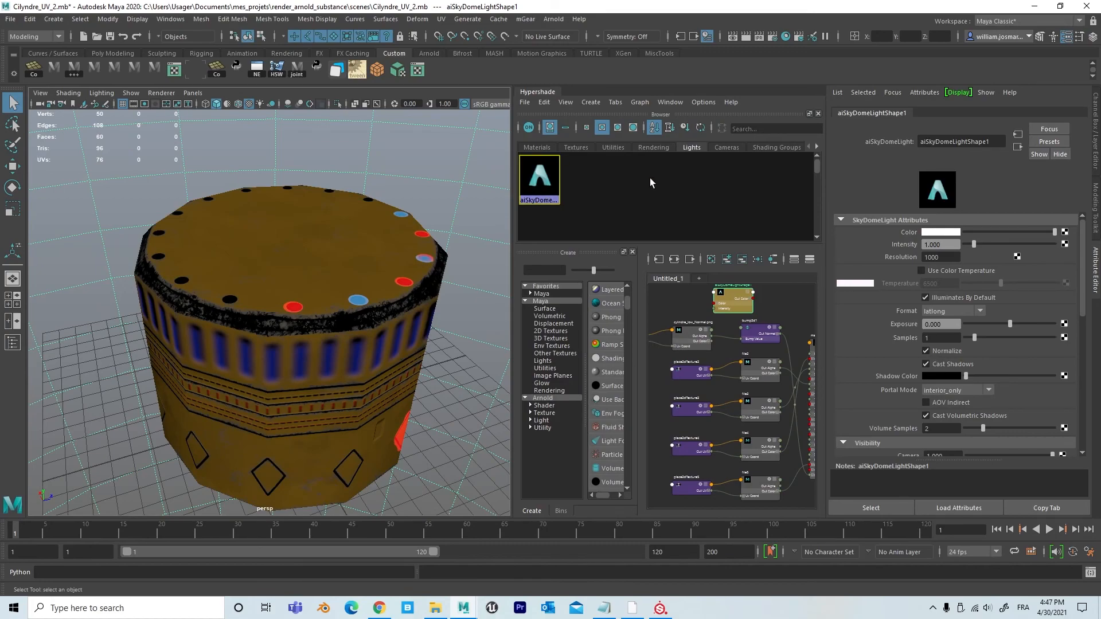
{"action": "key", "text": "ctrl+a"}
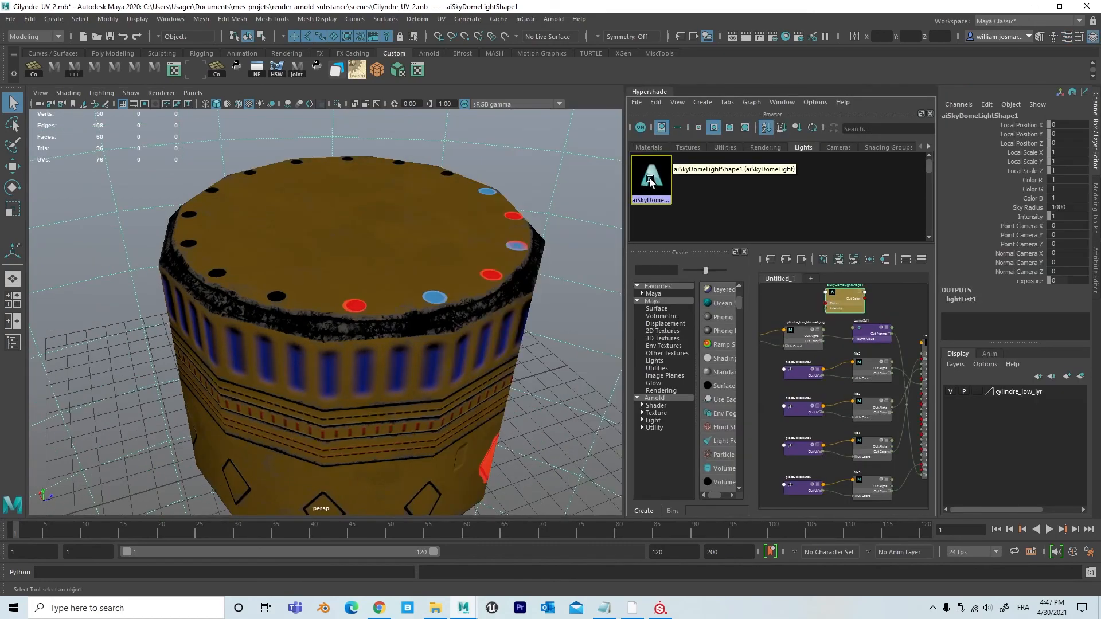
{"action": "key", "text": "ctrl+a"}
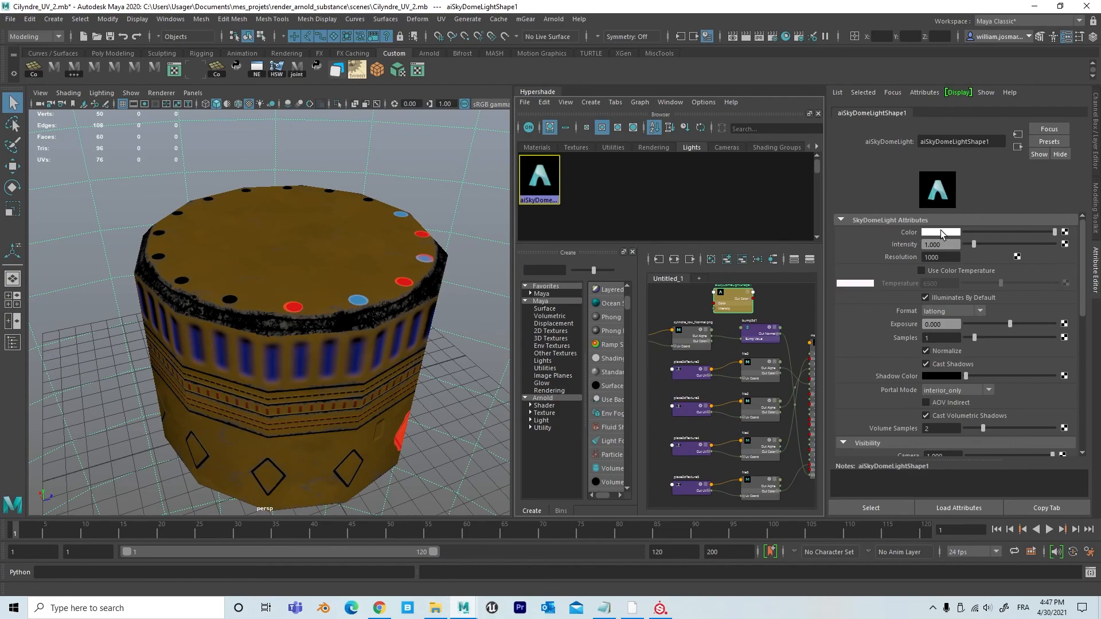
Map a File texture to the skydome light's Color and load Autumn Forest.exr from sourceimages as its image
{"action": "left_click", "coordinate": [1064, 234]}
{"action": "left_click", "coordinate": [469, 299]}
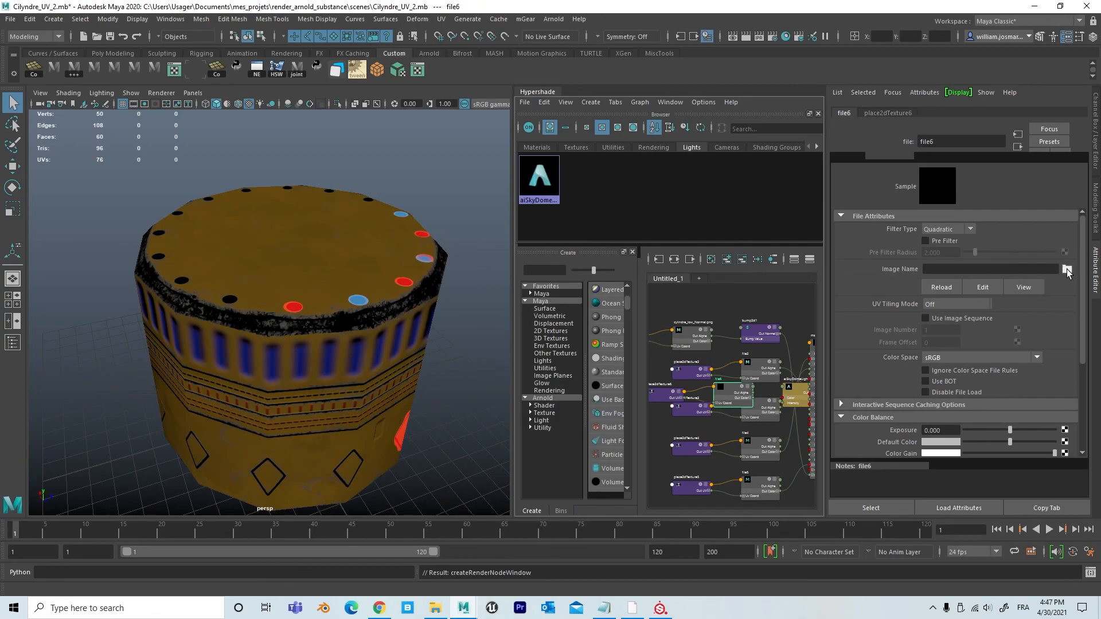
{"action": "left_click", "coordinate": [1067, 270]}
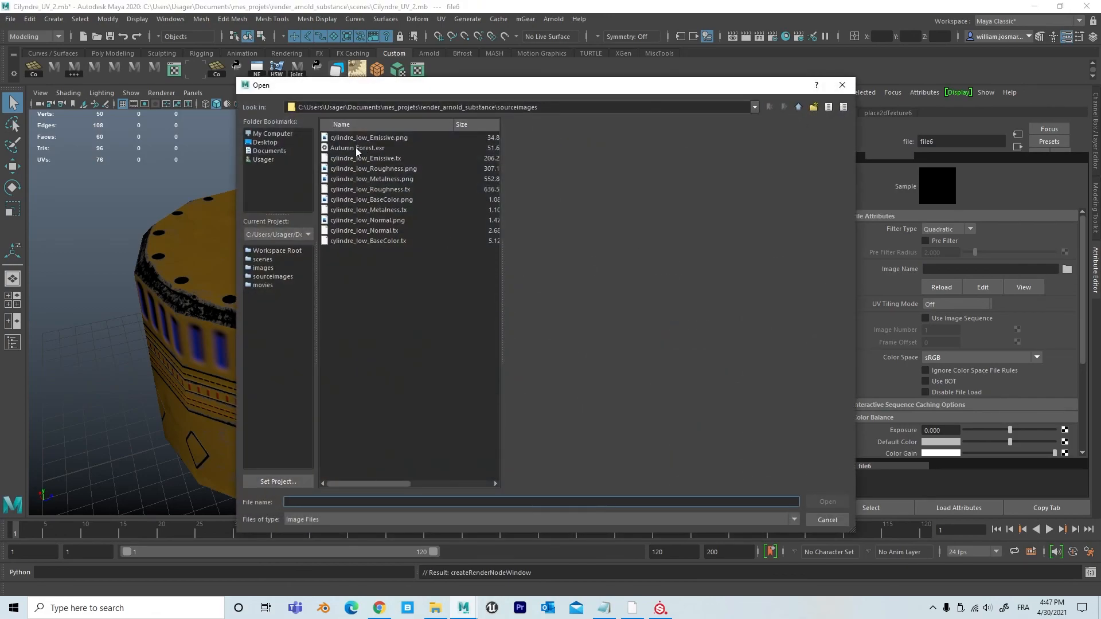
{"action": "left_click", "coordinate": [356, 149]}
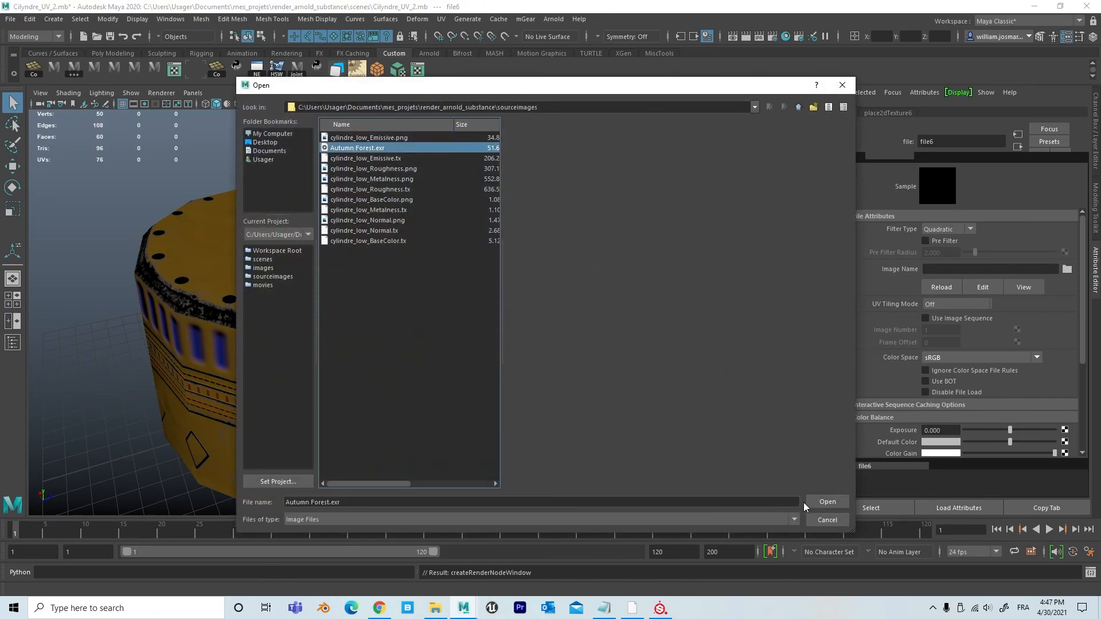
{"action": "left_click", "coordinate": [827, 502]}
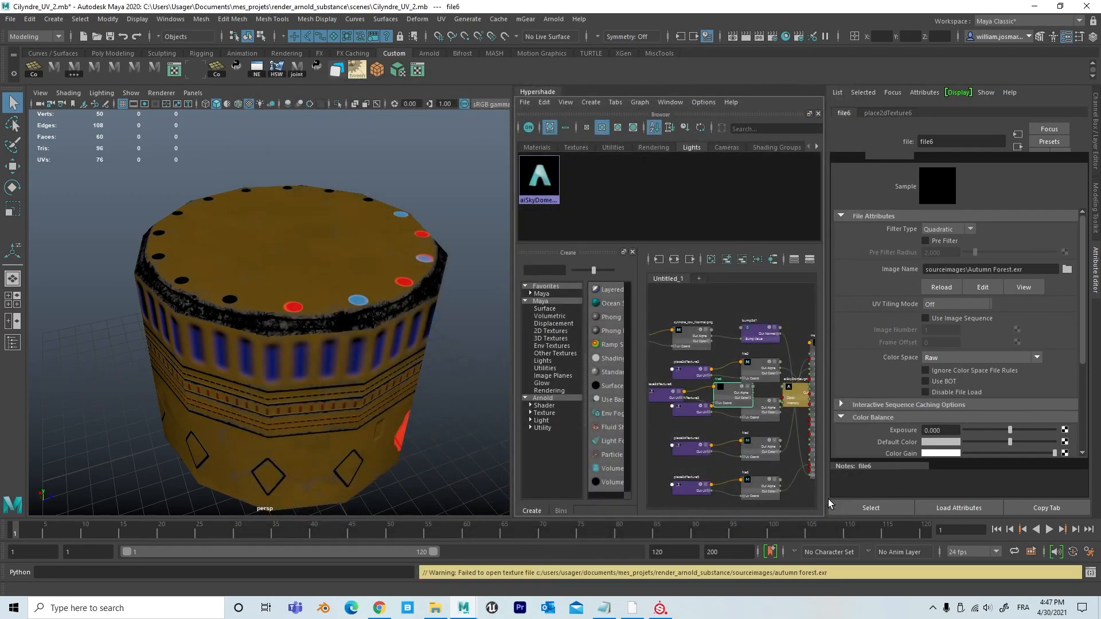